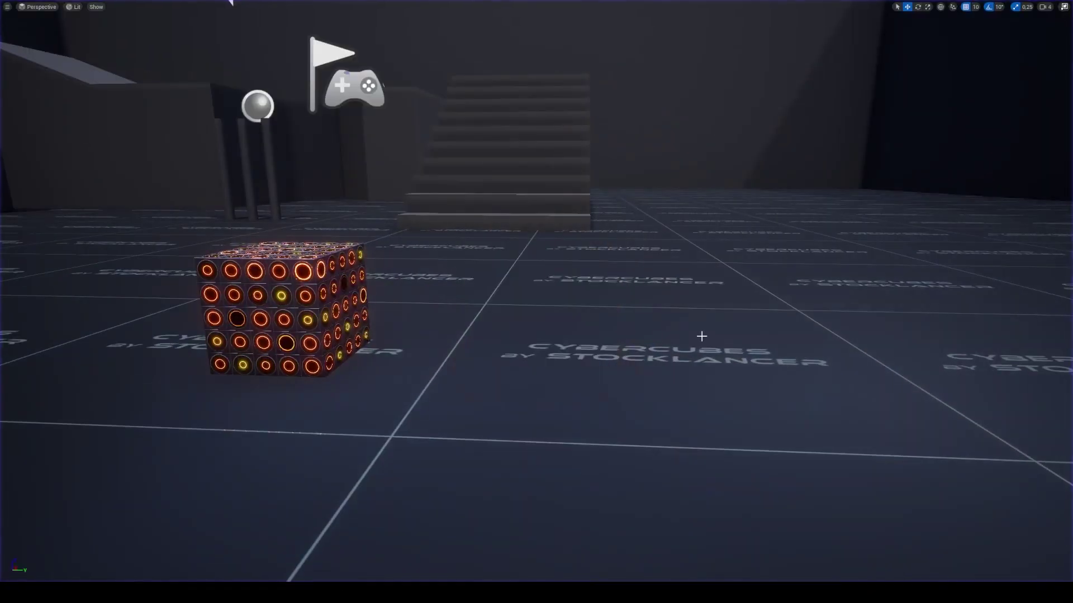
# Start Play In Editor with Alt+P to run the CyberCubes demo level
pyautogui.hotkey('alt', 'p')
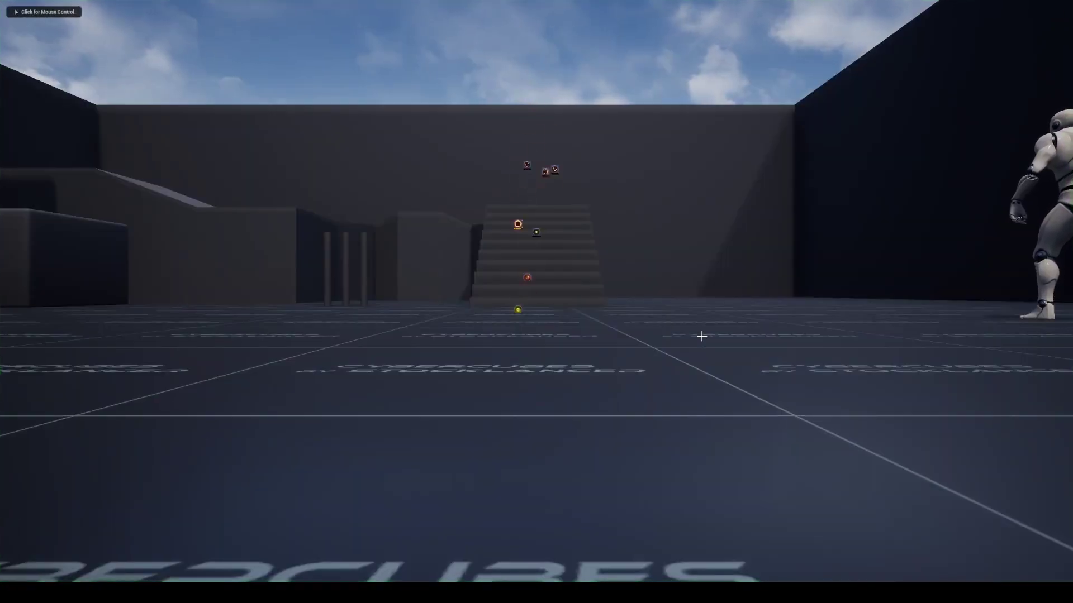
# Take control of the play viewport, watch the cubes animate, and return to the editor
pyautogui.click(702, 336)
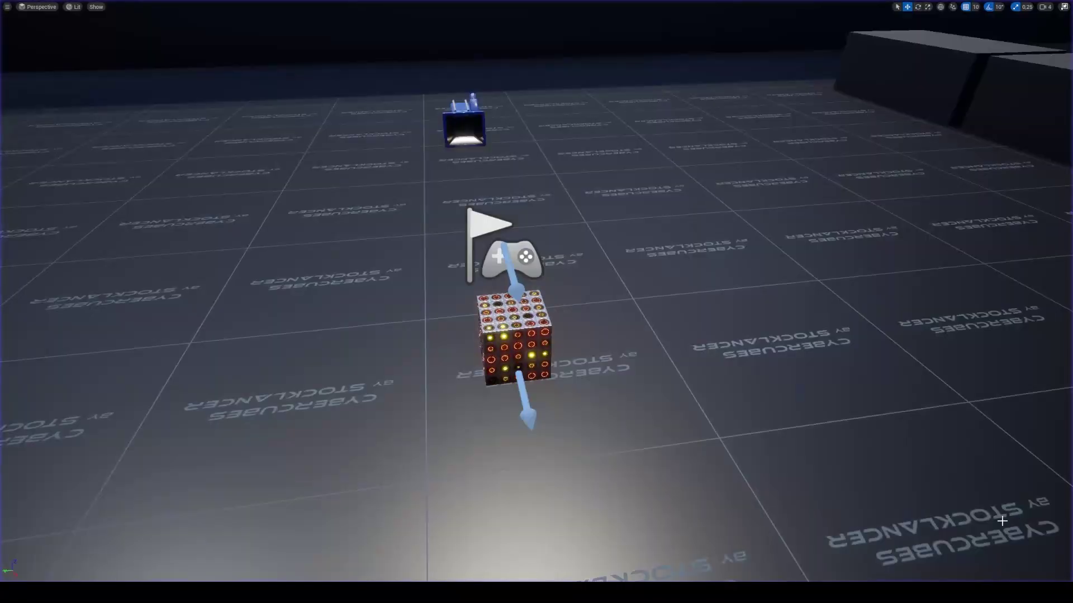
# Leave immersive mode and open AS_CyberCubes_Magic_1 from the Animations > 2023 folder
pyautogui.press('F11')
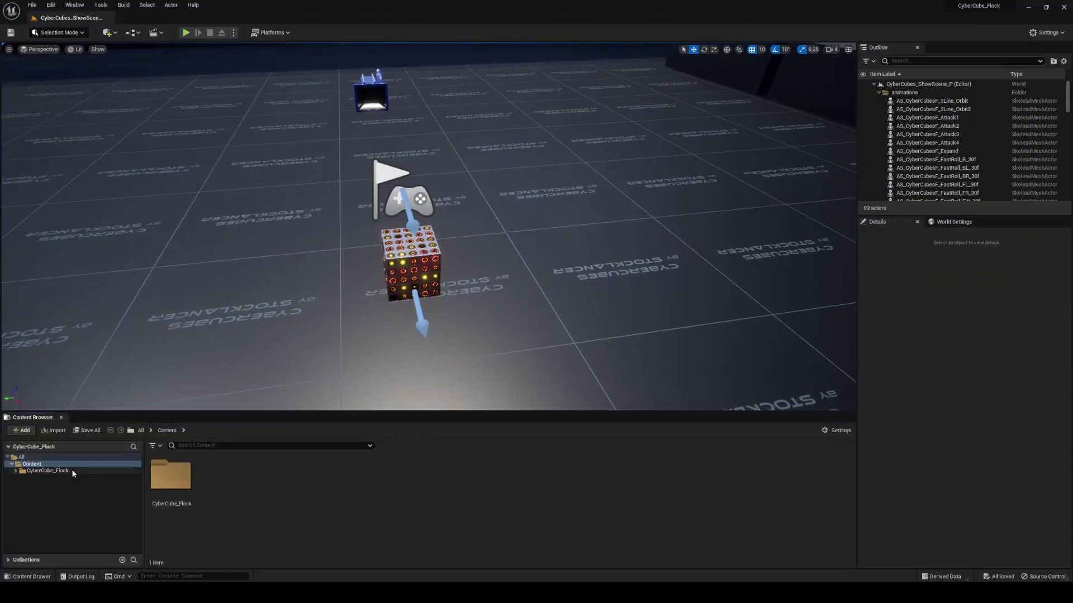
pyautogui.click(69, 477)
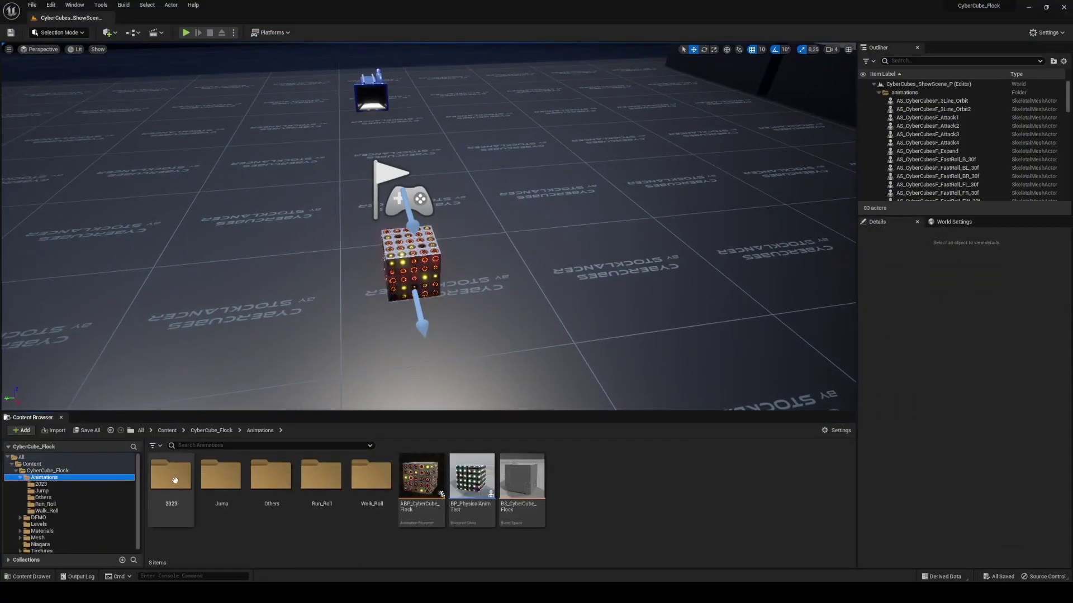
pyautogui.doubleClick(194, 489)
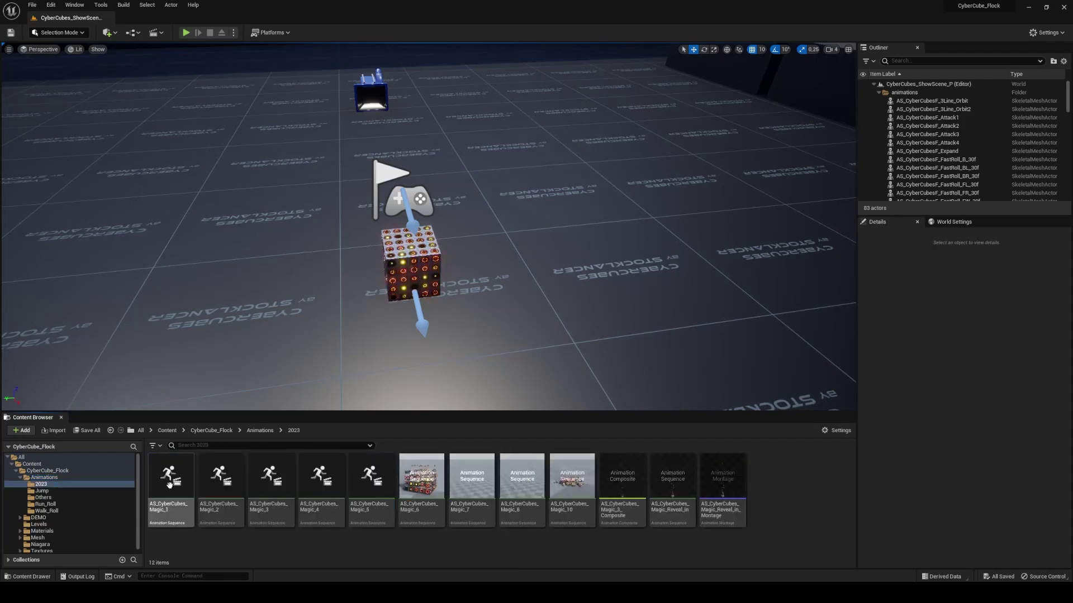
pyautogui.click(165, 475)
pyautogui.doubleClick(165, 476)
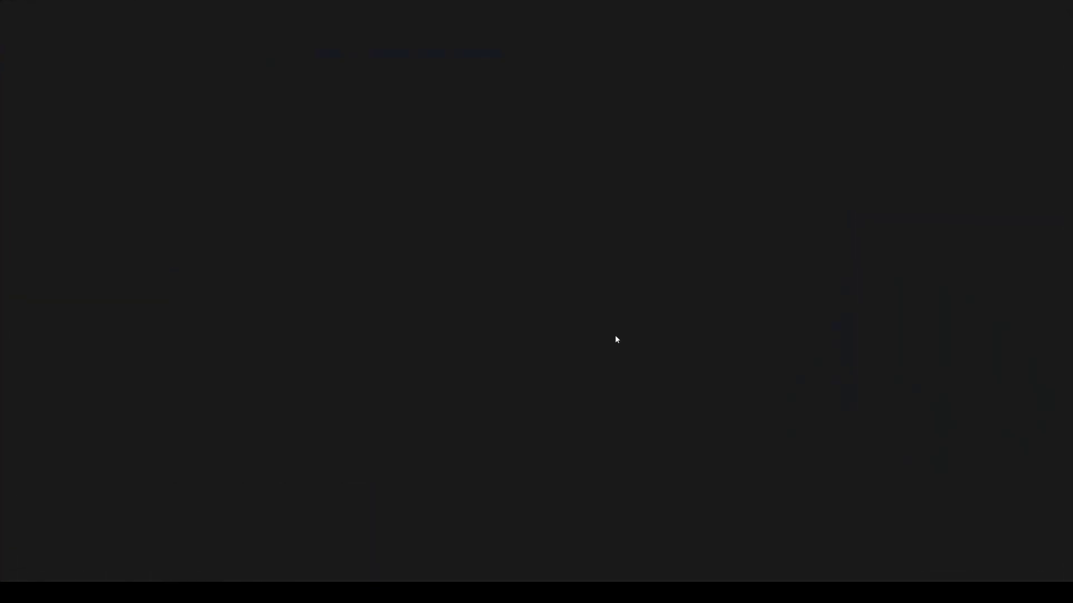
# Enlarge the preview, tilt the camera down, and filter the asset list by 'magic'
pyautogui.moveTo(623, 358); pyautogui.dragTo(623, 530)
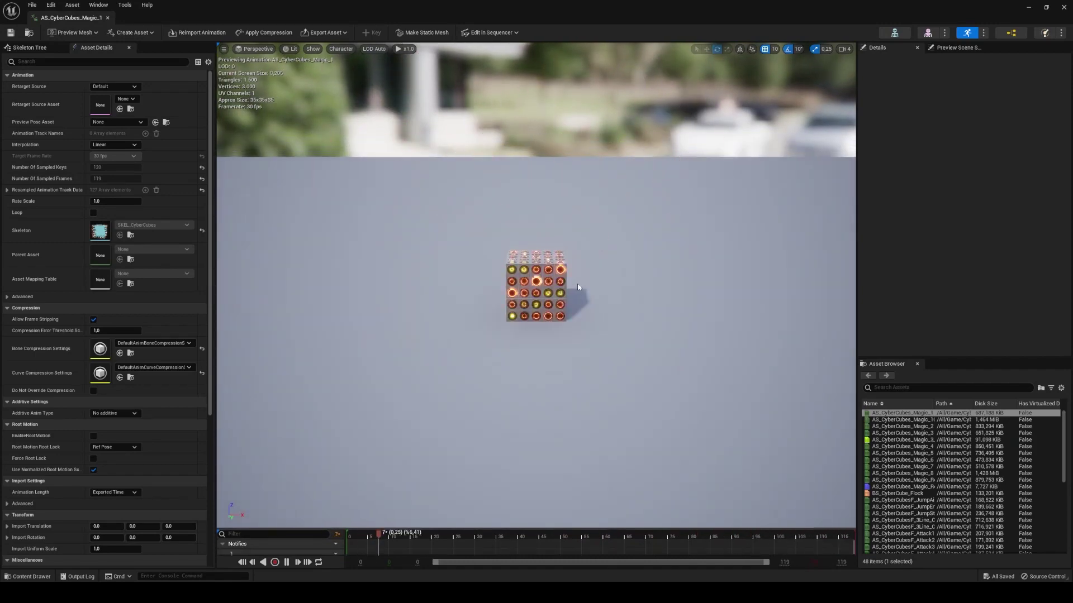
pyautogui.moveTo(578, 283); pyautogui.dragTo(578, 313, button='right')
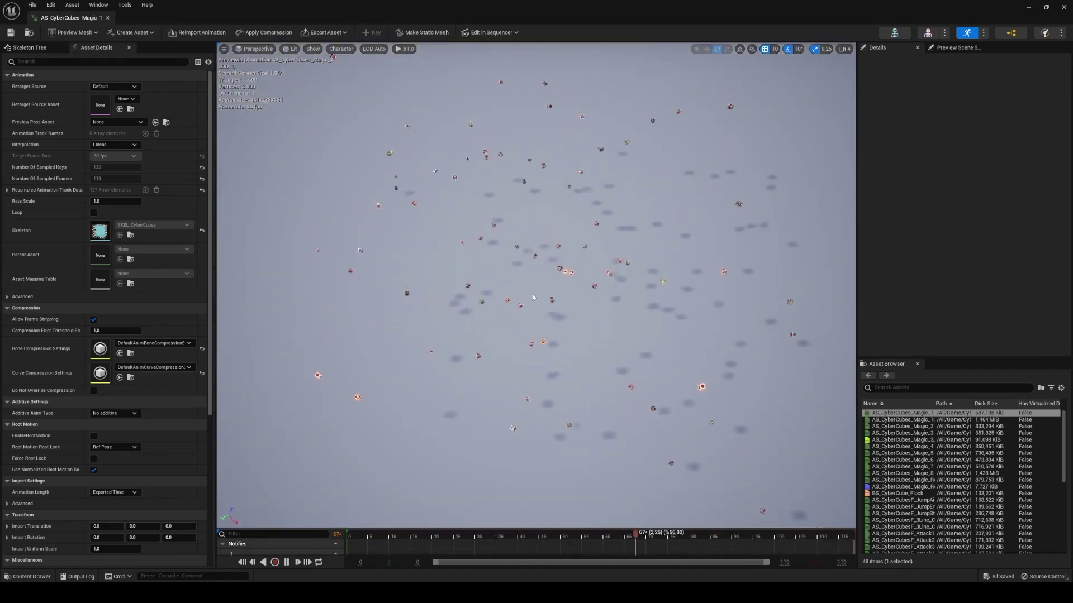
pyautogui.click(934, 383)
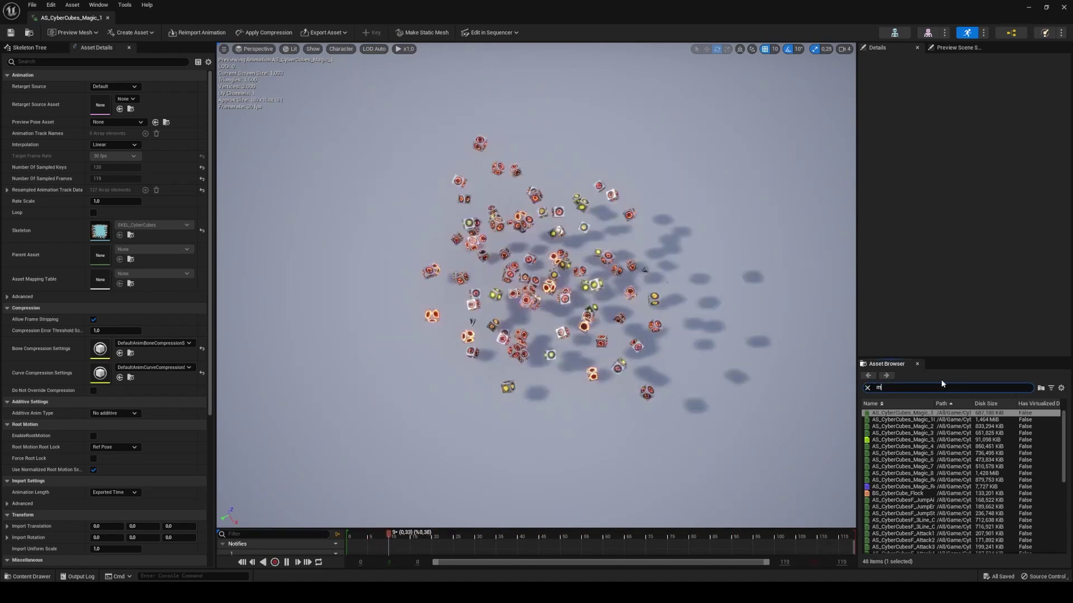
pyautogui.write('magic')
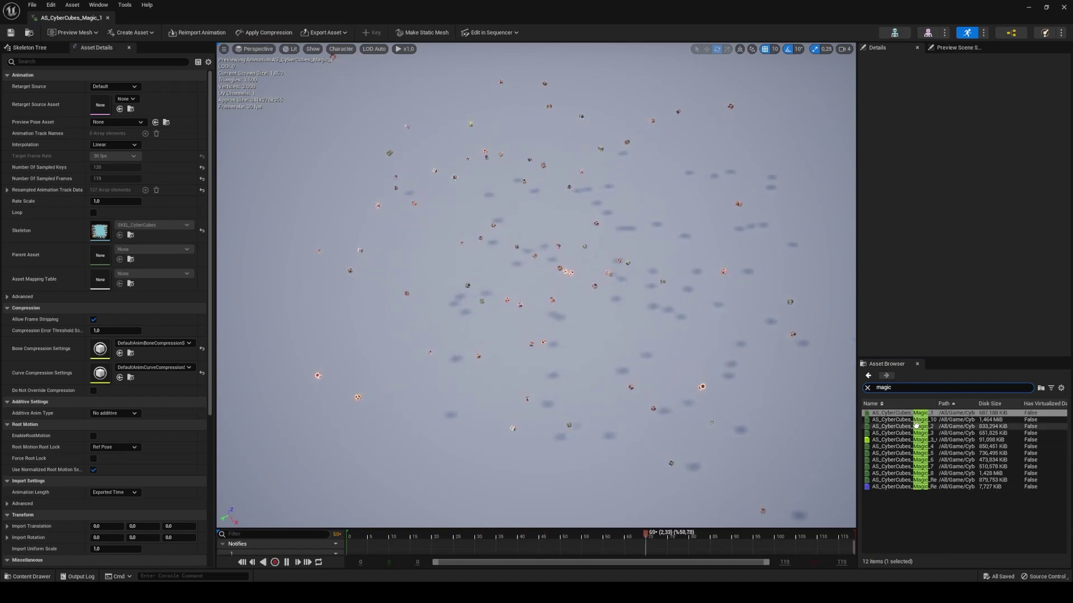
# Preview AS_CyberCubes_Magic_10, then switch to Magic_2 and frame the animating cube
pyautogui.doubleClick(903, 420)
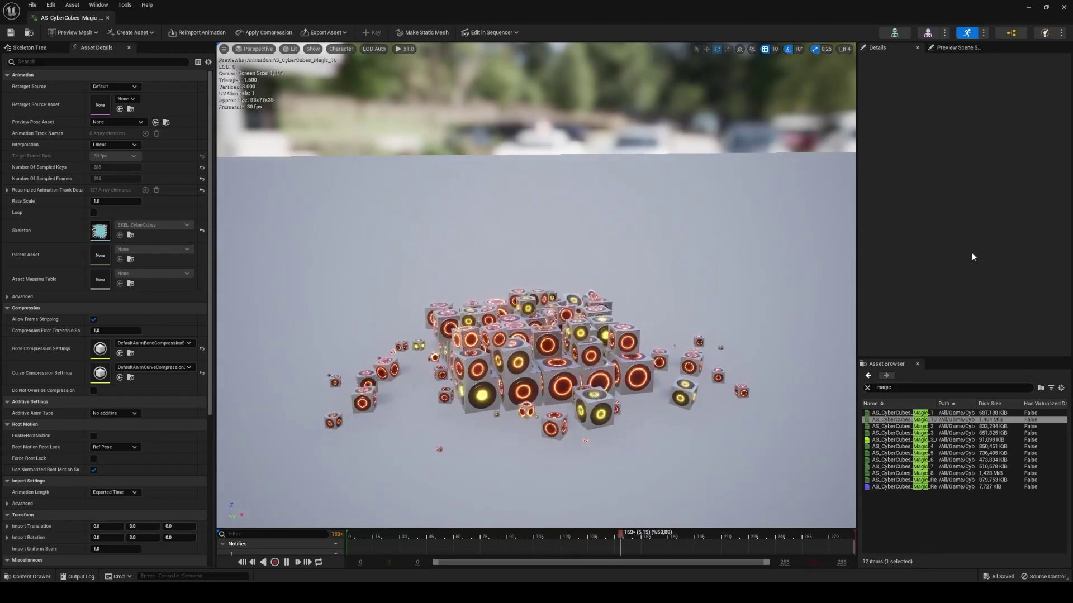
pyautogui.moveTo(902, 428)
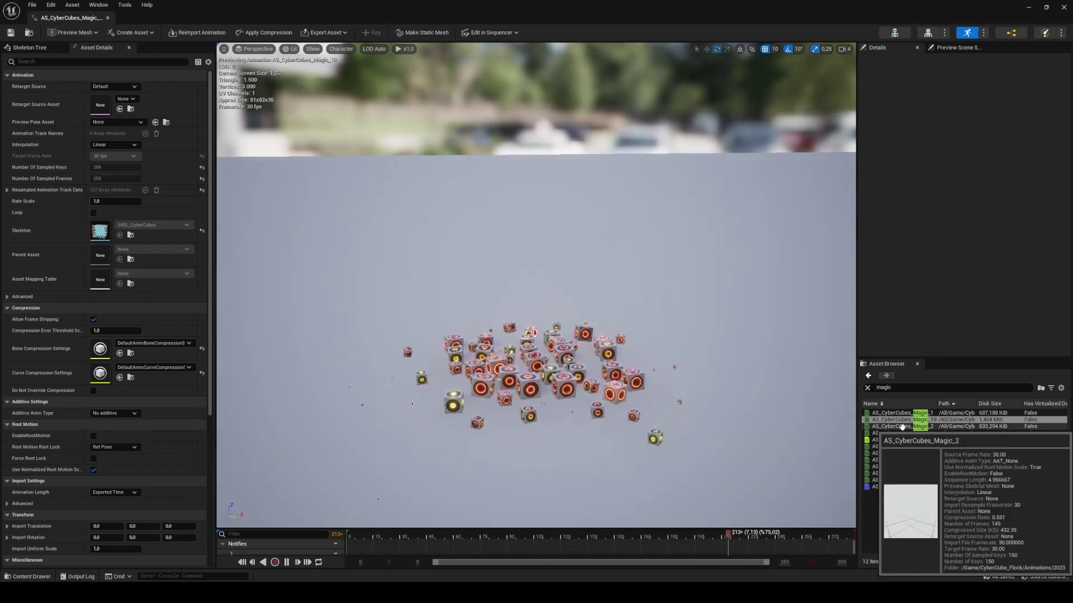
pyautogui.click(902, 427)
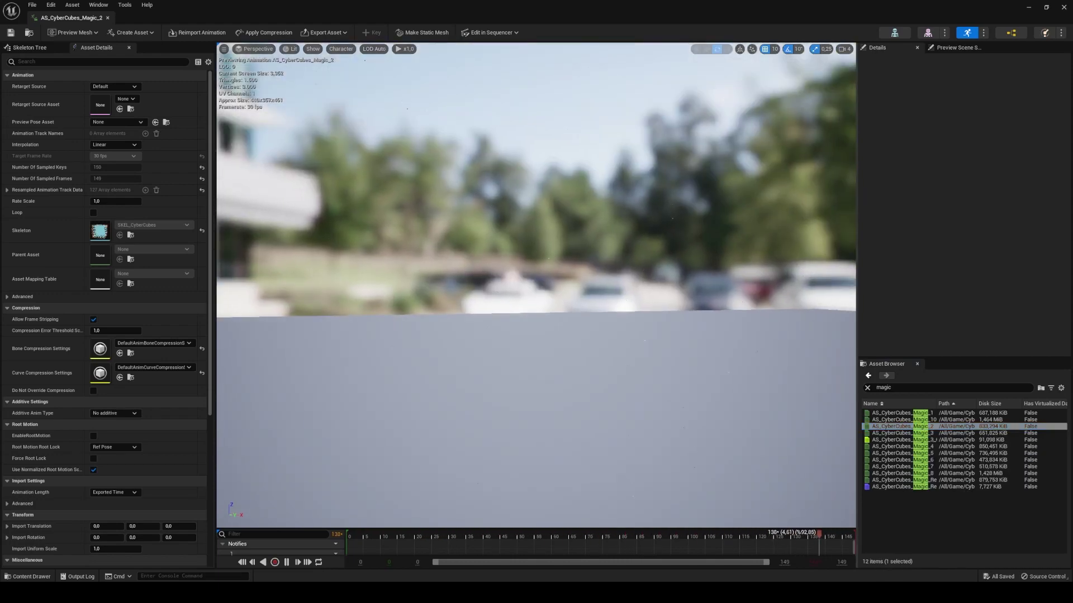
pyautogui.press('f')
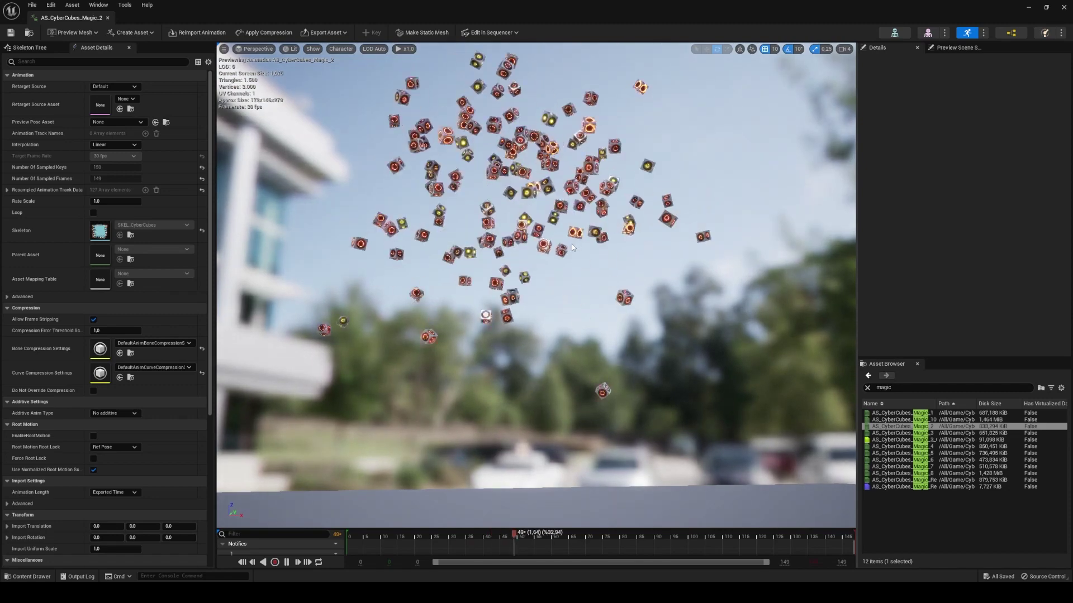
pyautogui.moveTo(578, 249); pyautogui.dragTo(577, 269, button='right')
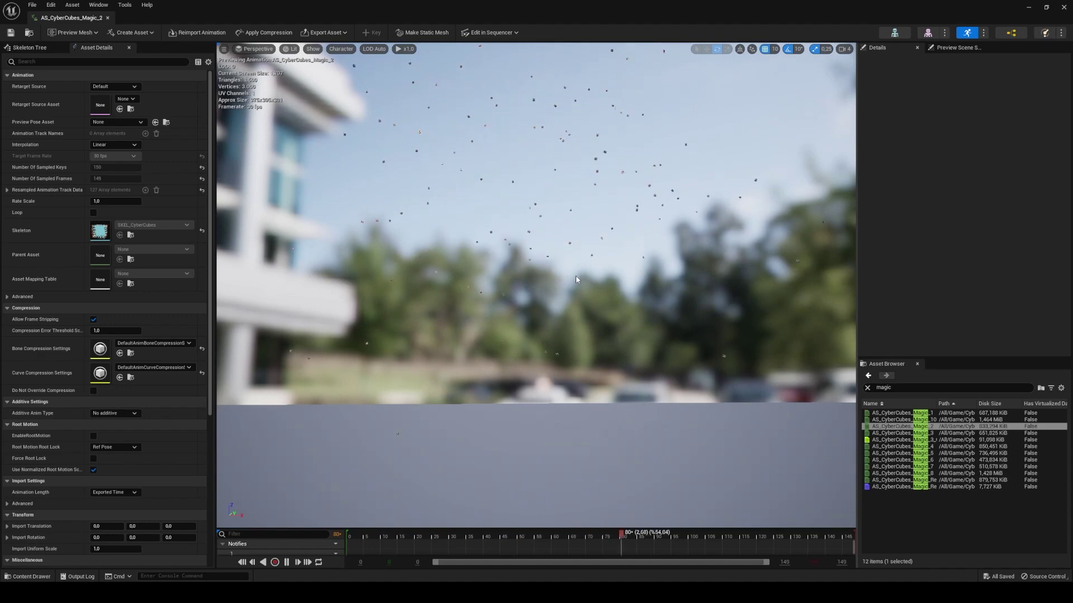
# Preview AS_CyberCubes_Magic_3, Magic_4 and Magic_5 in turn, viewing from above
pyautogui.doubleClick(869, 433)
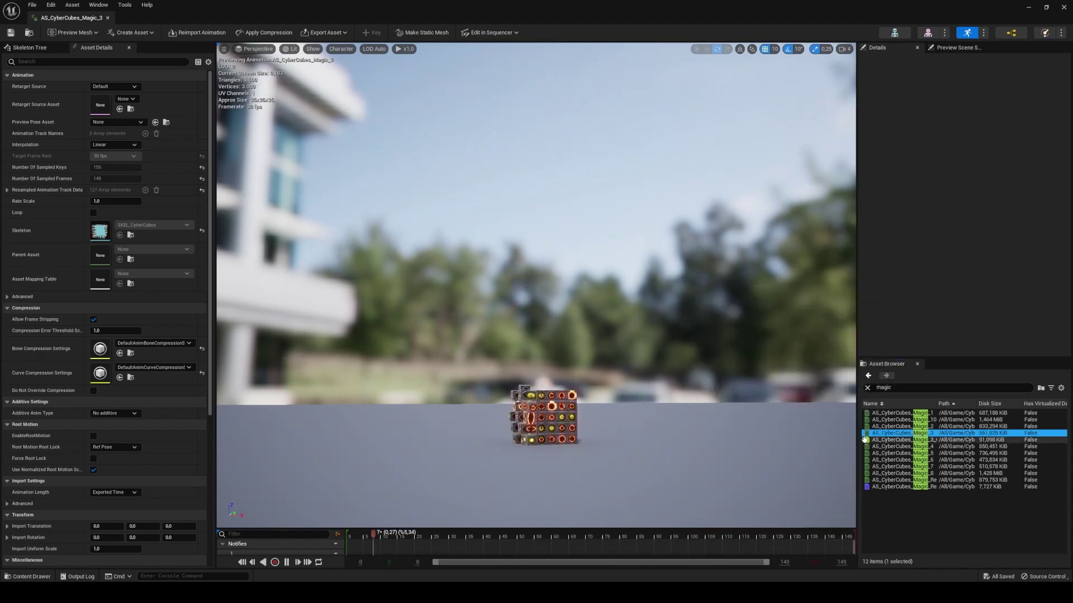
pyautogui.moveTo(574, 439)
pyautogui.mouseDown()
pyautogui.moveTo(562, 436)
pyautogui.moveTo(588, 402)
pyautogui.moveTo(646, 395)
pyautogui.mouseUp()
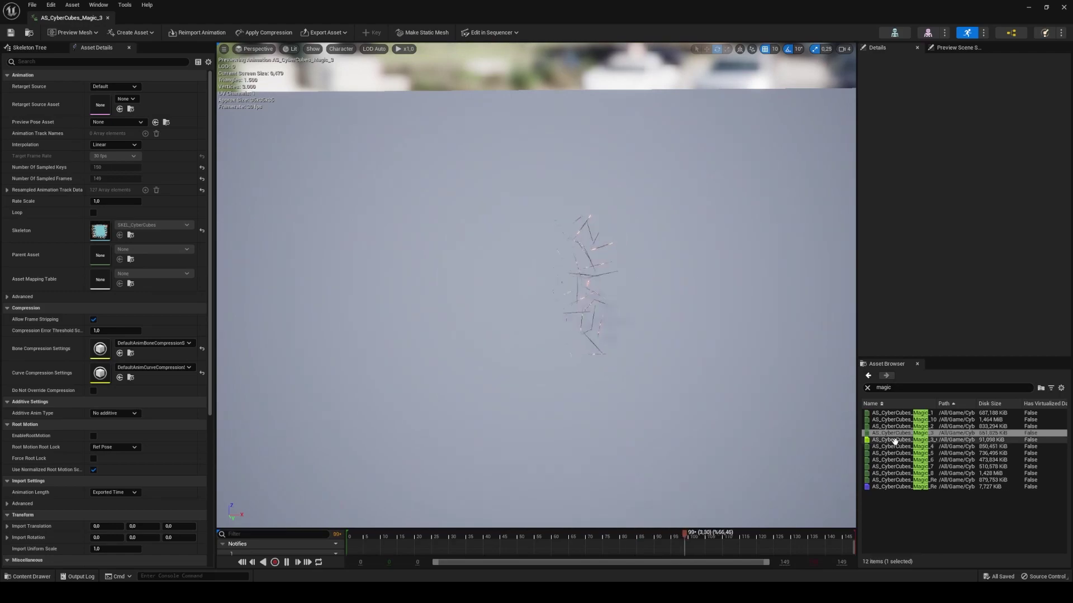
pyautogui.doubleClick(893, 447)
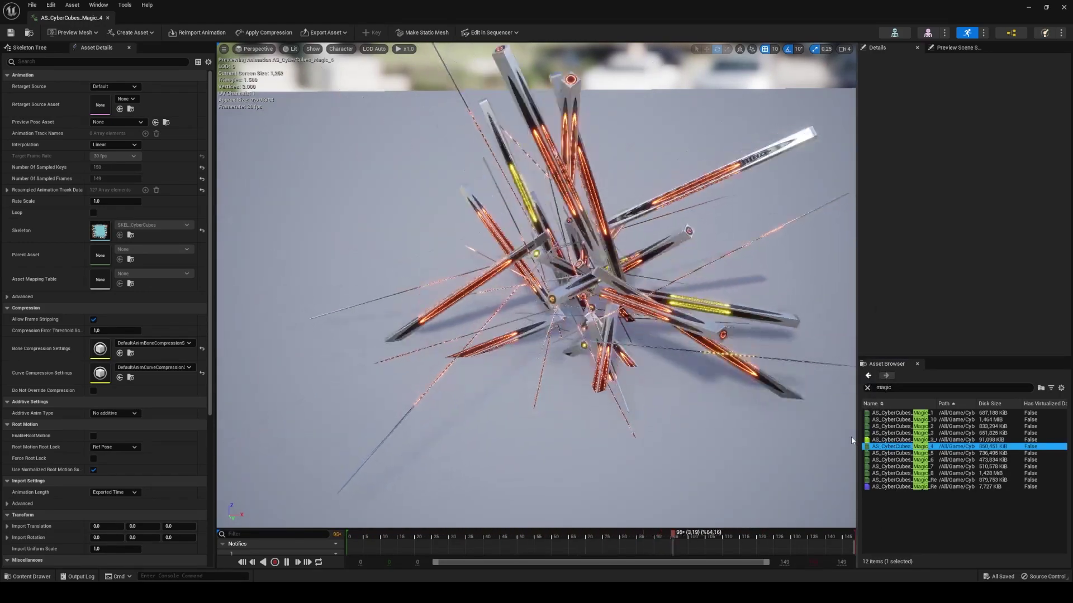
pyautogui.doubleClick(889, 453)
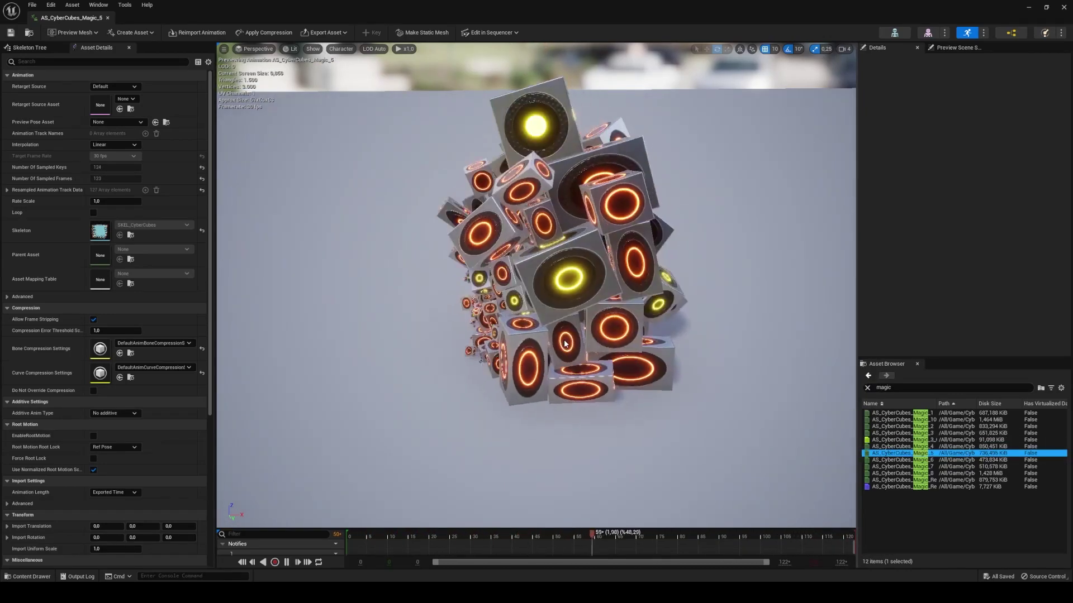
pyautogui.scroll(3, 546, 335)
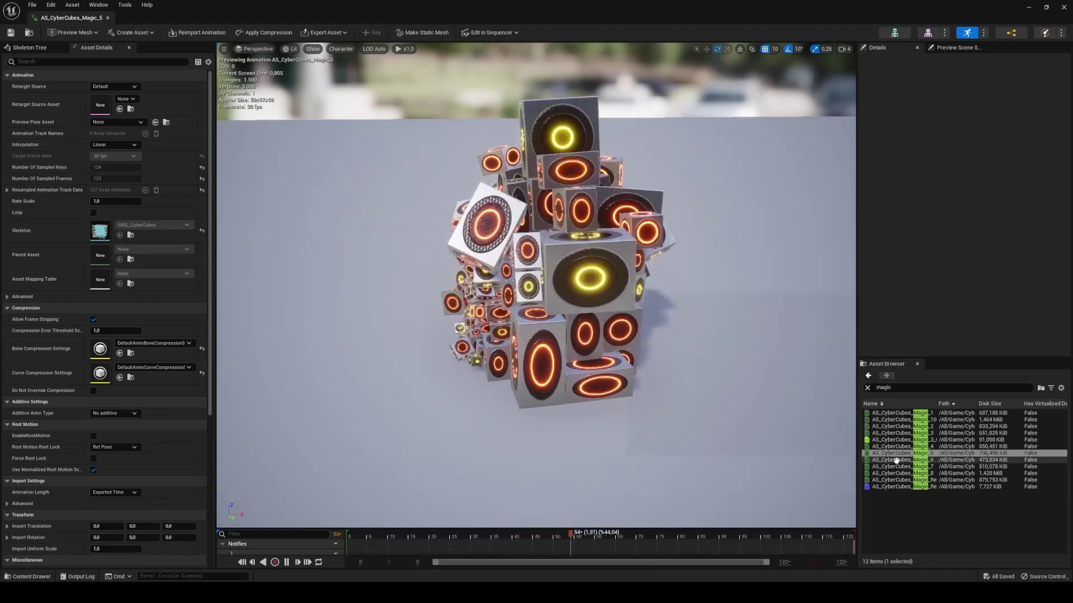
# Preview Magic_6 and Magic_7, rewinding Magic_7 to its start and replaying it
pyautogui.doubleClick(896, 460)
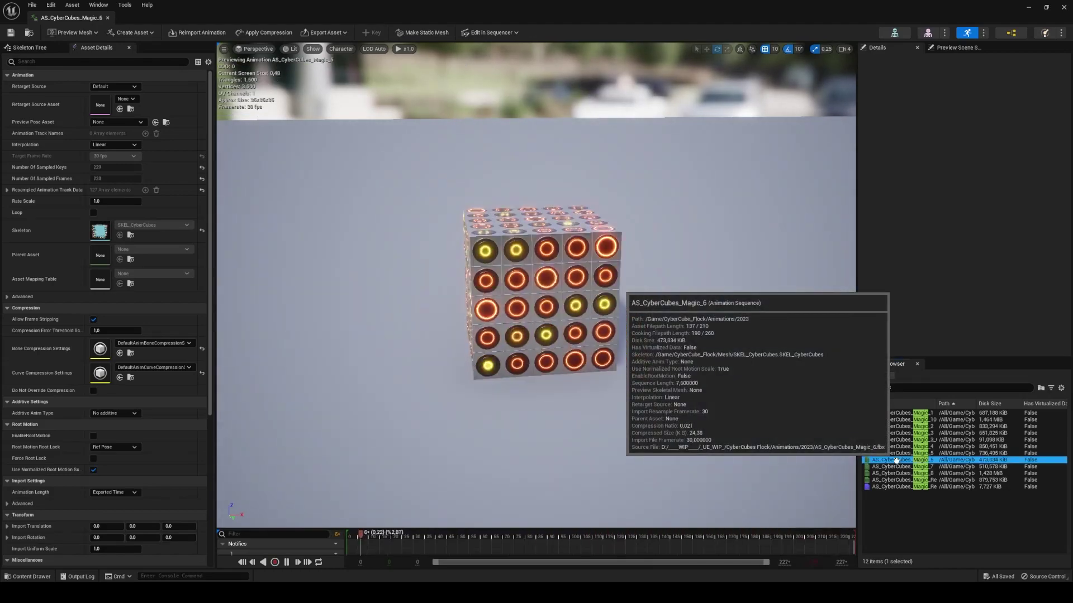
pyautogui.moveTo(604, 334); pyautogui.dragTo(604, 335)
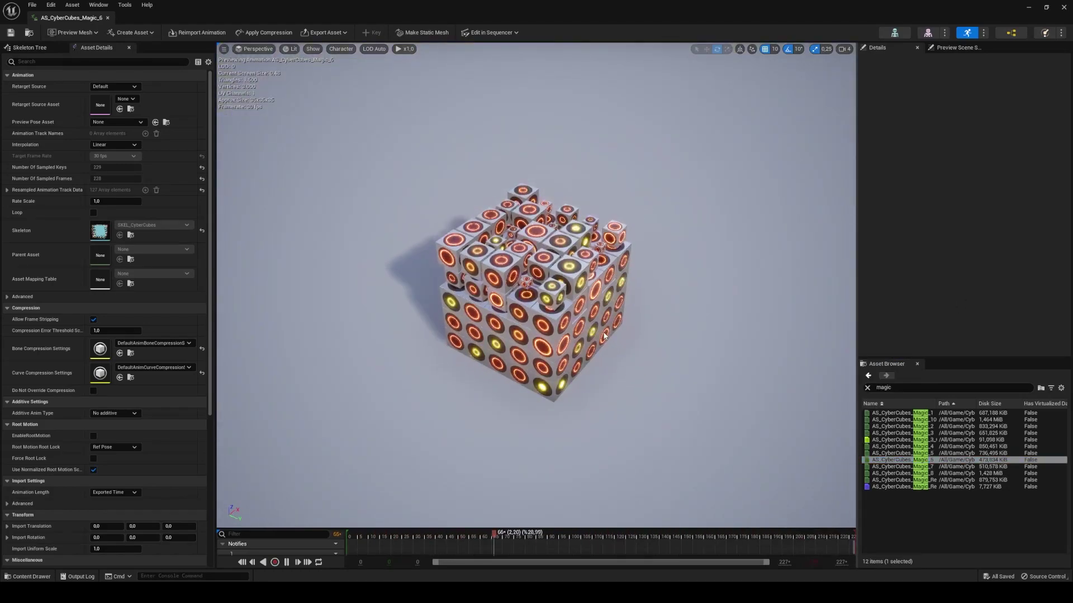
pyautogui.moveTo(691, 350); pyautogui.dragTo(611, 363)
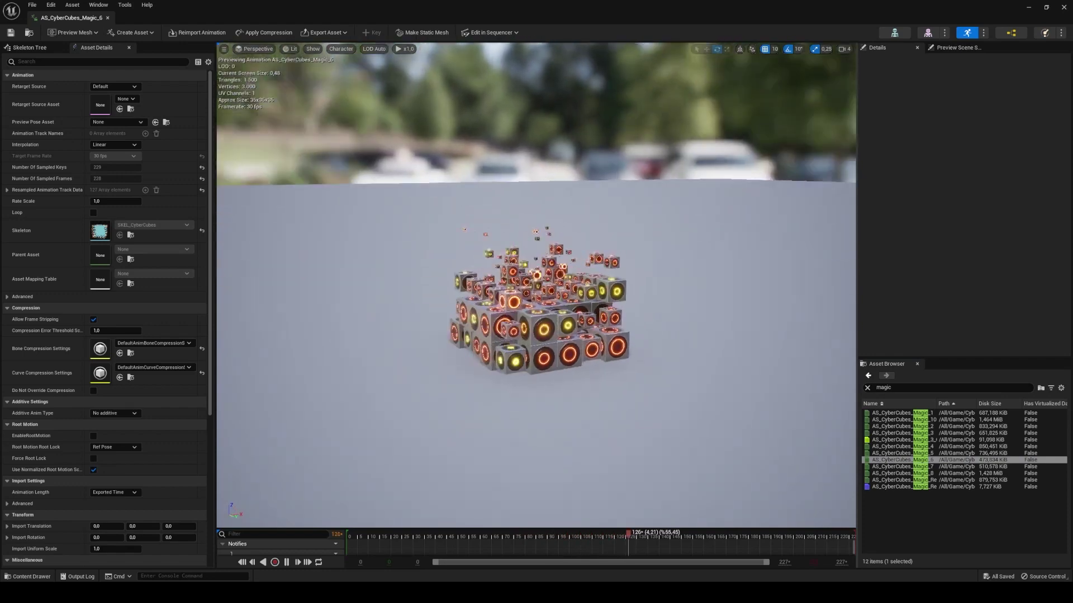
pyautogui.click(890, 467)
pyautogui.doubleClick(890, 467)
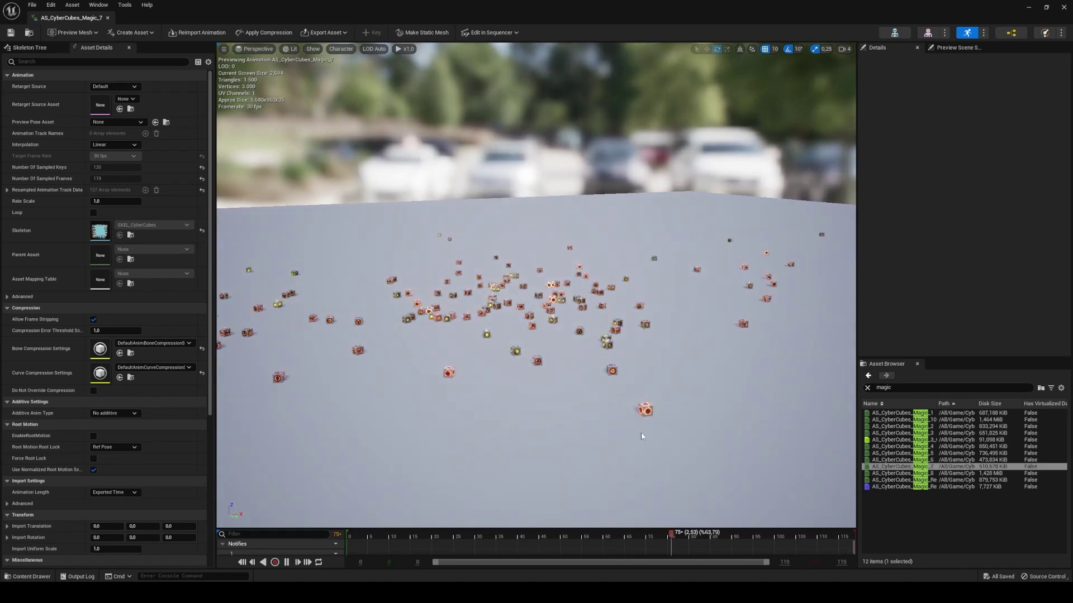
pyautogui.moveTo(636, 535); pyautogui.dragTo(394, 535)
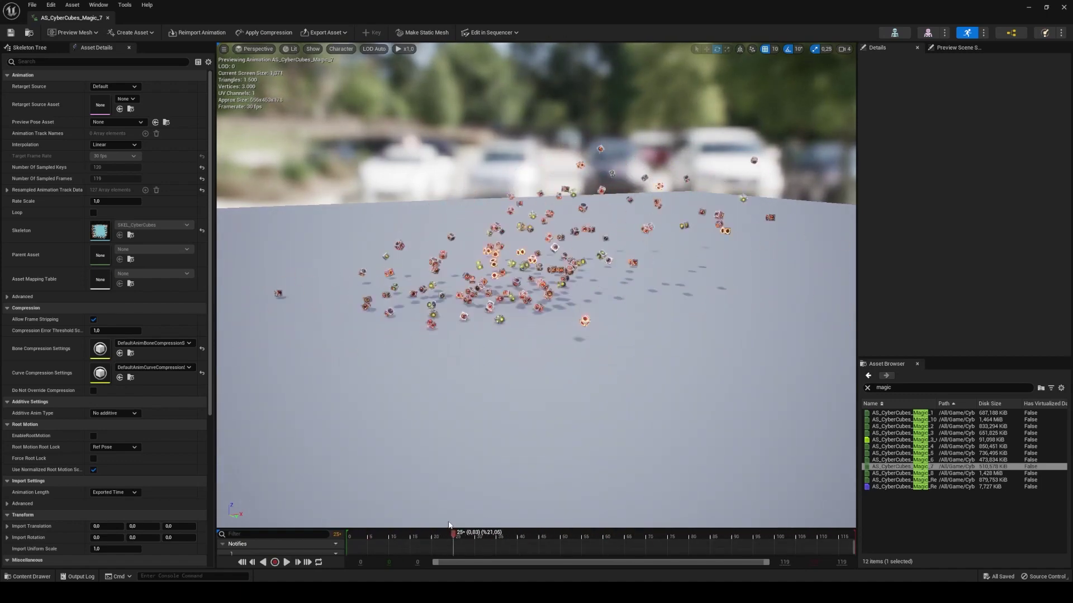
pyautogui.moveTo(398, 518)
pyautogui.mouseDown()
pyautogui.moveTo(354, 515)
pyautogui.moveTo(339, 529)
pyautogui.mouseUp()
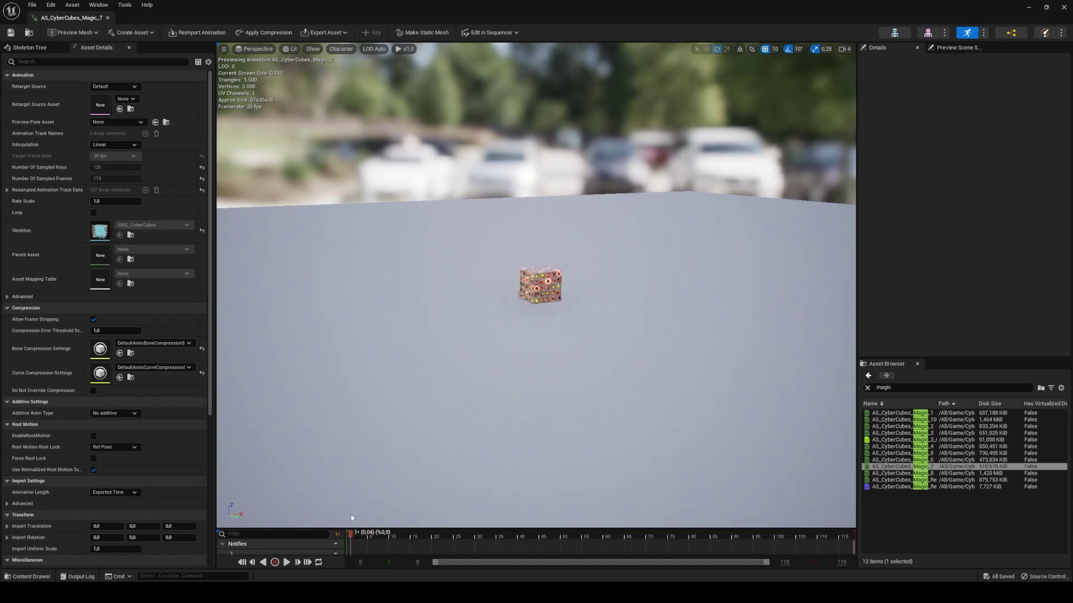
pyautogui.click(286, 563)
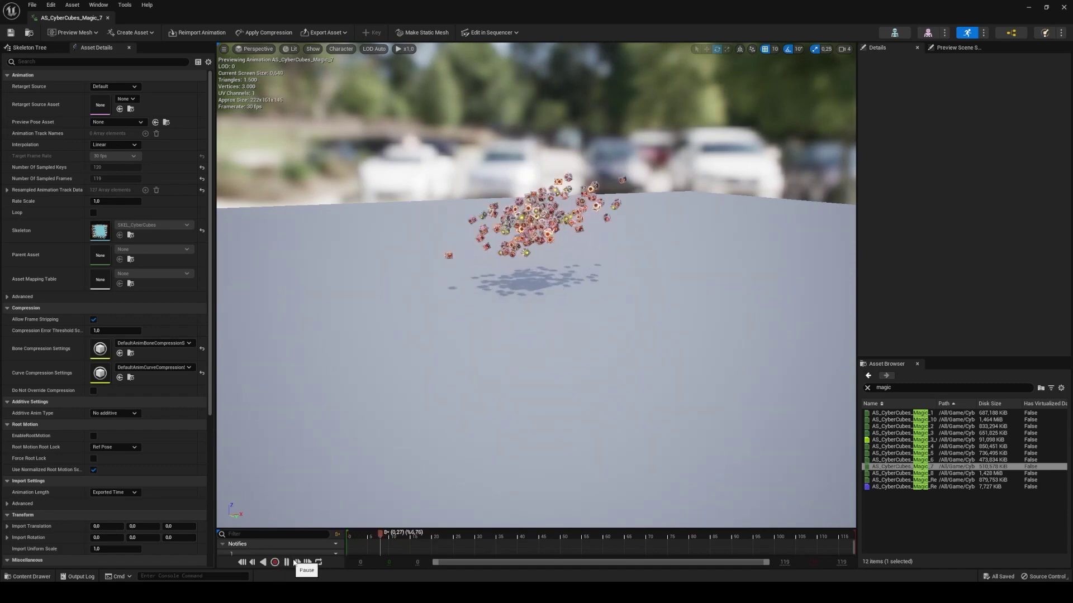
# Preview AS_CyberCubes_Magic_8 and the reveal-in animation, then restore the editor to a window
pyautogui.click(898, 474)
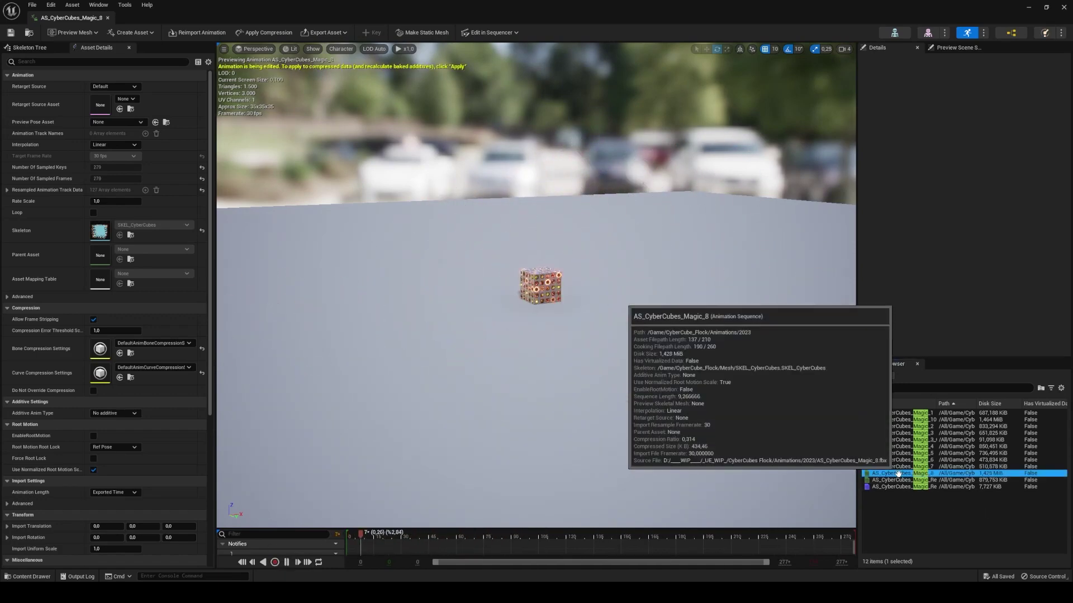
pyautogui.moveTo(565, 286); pyautogui.dragTo(564, 286, button='right')
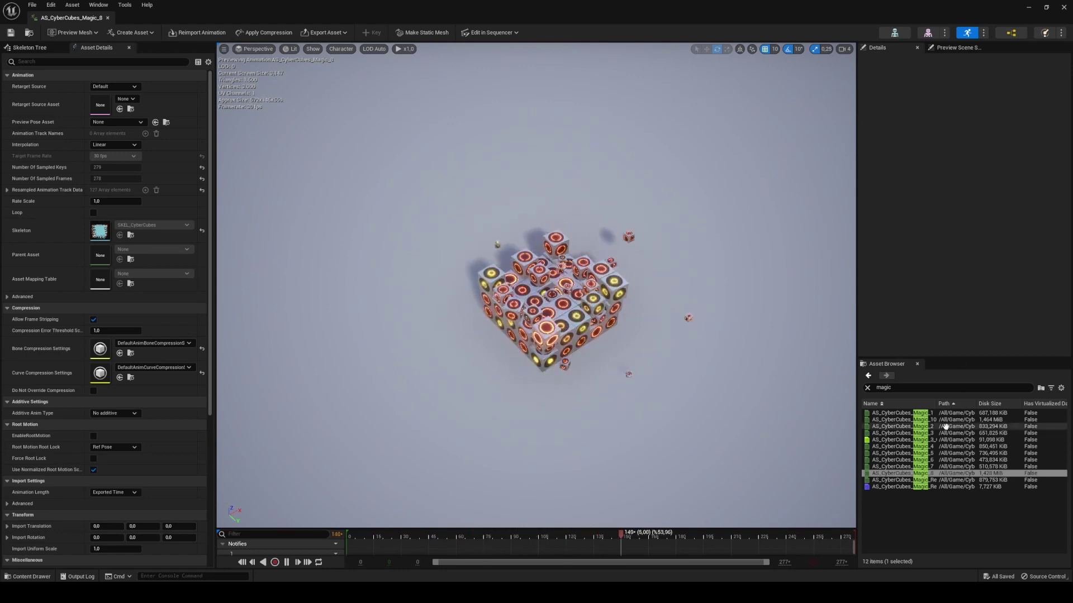
pyautogui.doubleClick(890, 480)
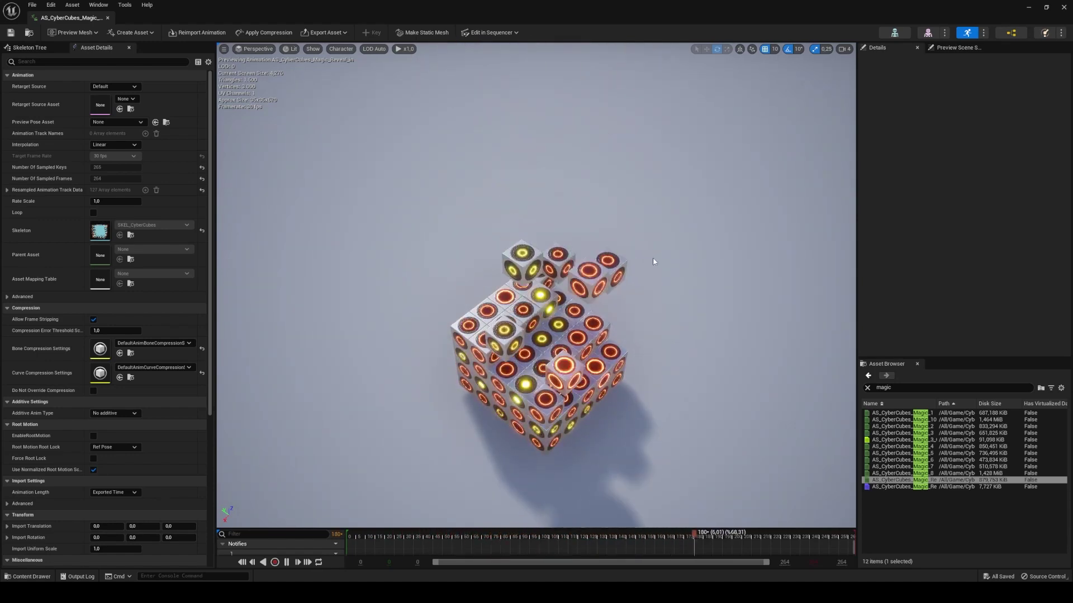
pyautogui.doubleClick(773, 8)
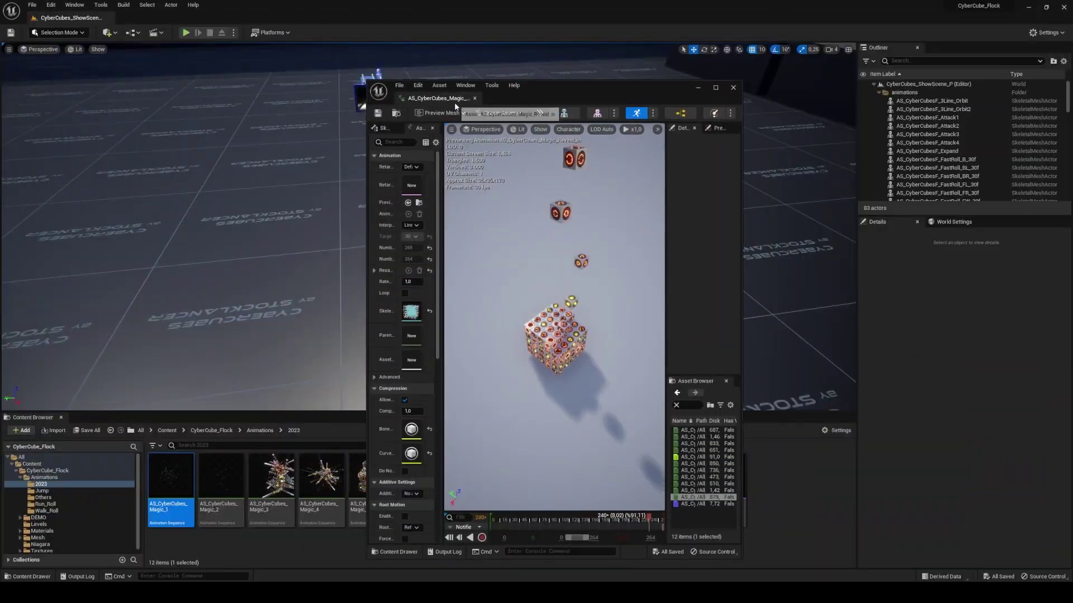
# Open the SingleCybercube static mesh from the Mesh > 2023 folder
pyautogui.click(21, 428)
pyautogui.scroll(-1, 72, 517)
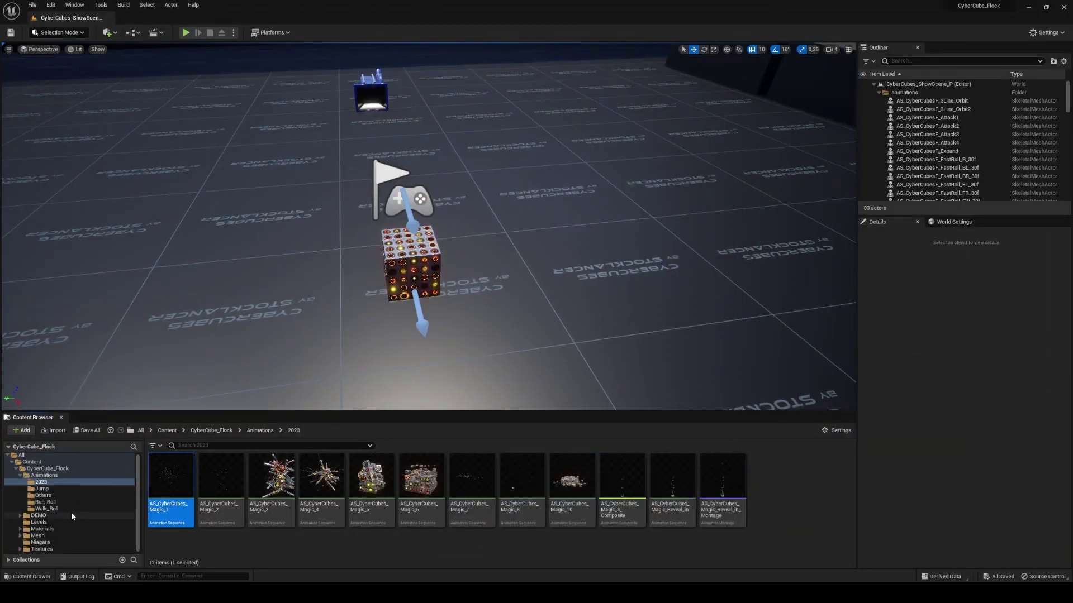
pyautogui.doubleClick(39, 536)
pyautogui.click(41, 542)
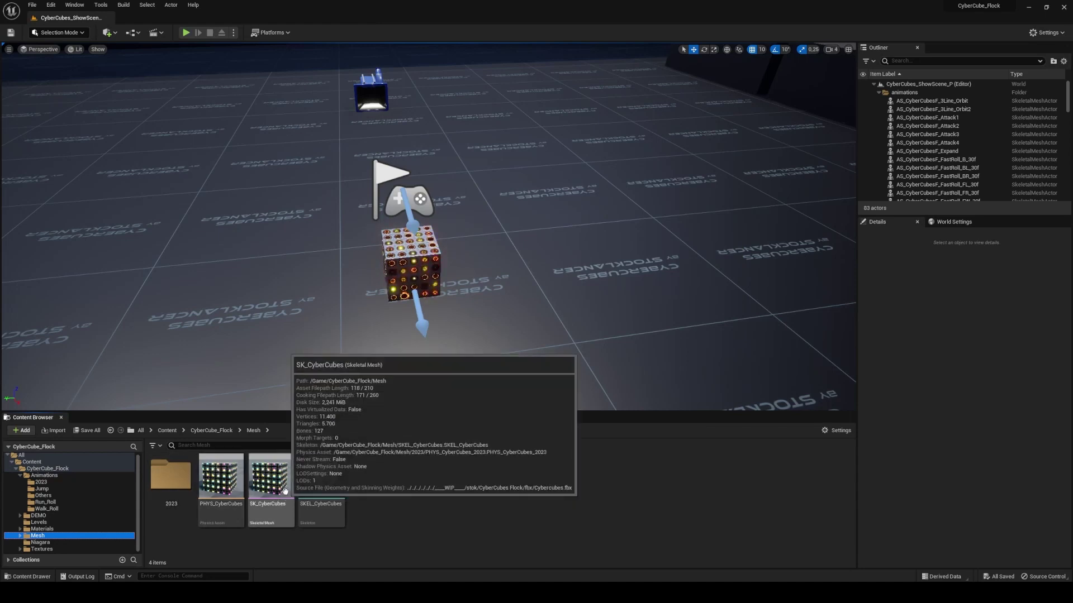
pyautogui.click(221, 478)
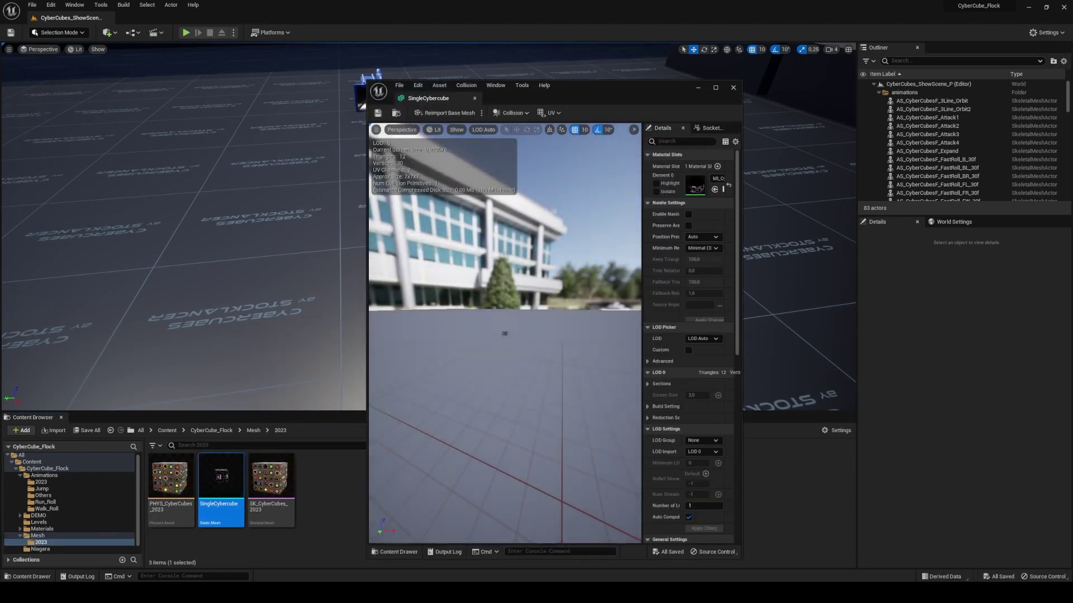
# Zoom and orbit around the single cube, then list the Materials folder contents
pyautogui.scroll(5, 505, 334)
pyautogui.scroll(5, 504, 333)
pyautogui.scroll(-3, 505, 334)
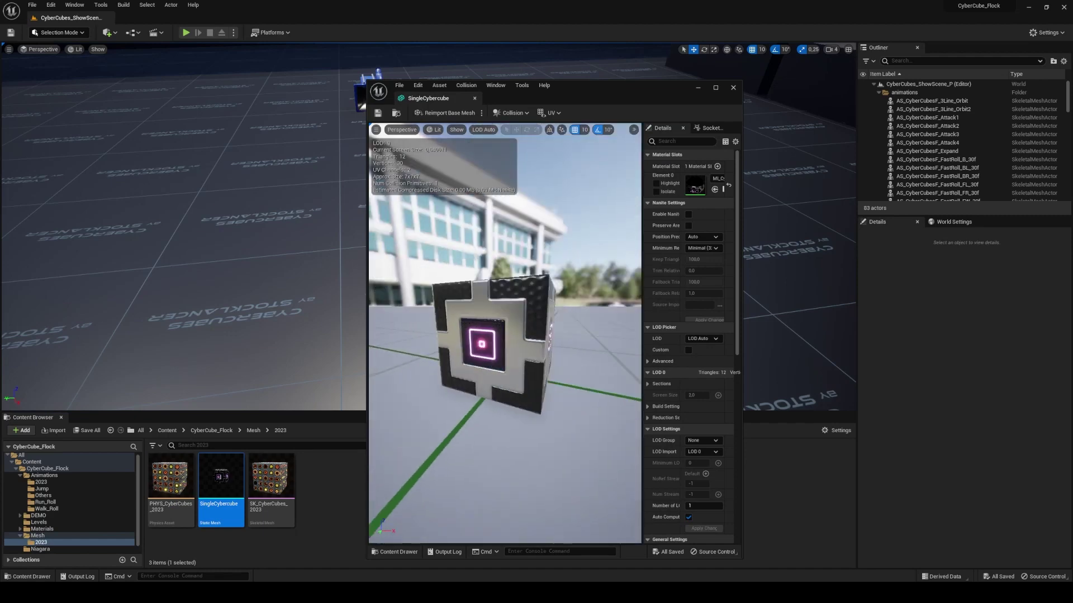
pyautogui.scroll(2, 505, 334)
pyautogui.moveTo(504, 334)
pyautogui.mouseDown()
pyautogui.moveTo(486, 335)
pyautogui.moveTo(502, 358)
pyautogui.mouseUp()
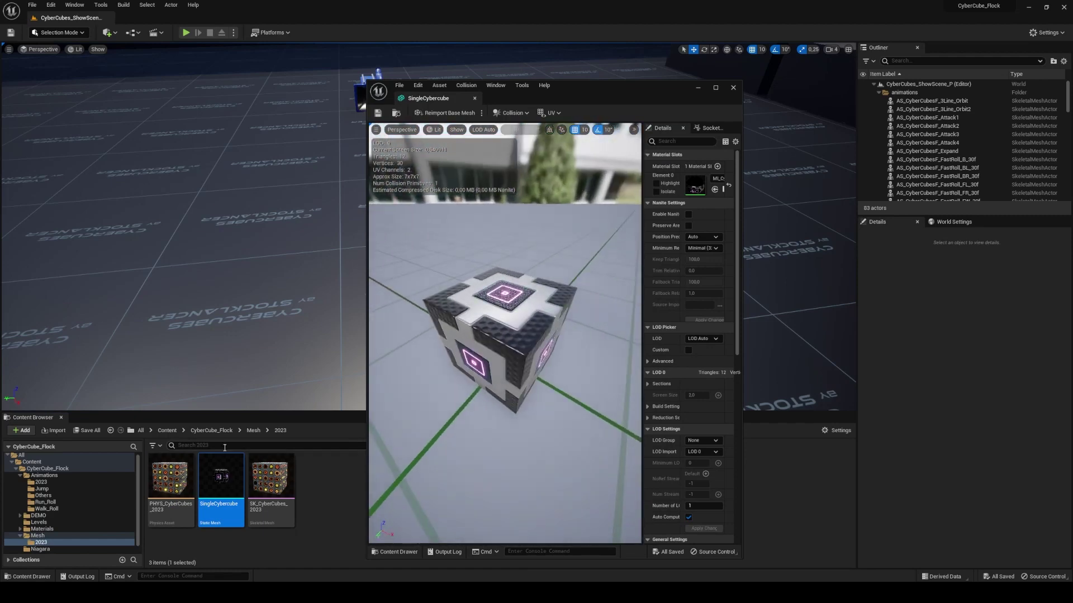
pyautogui.click(56, 528)
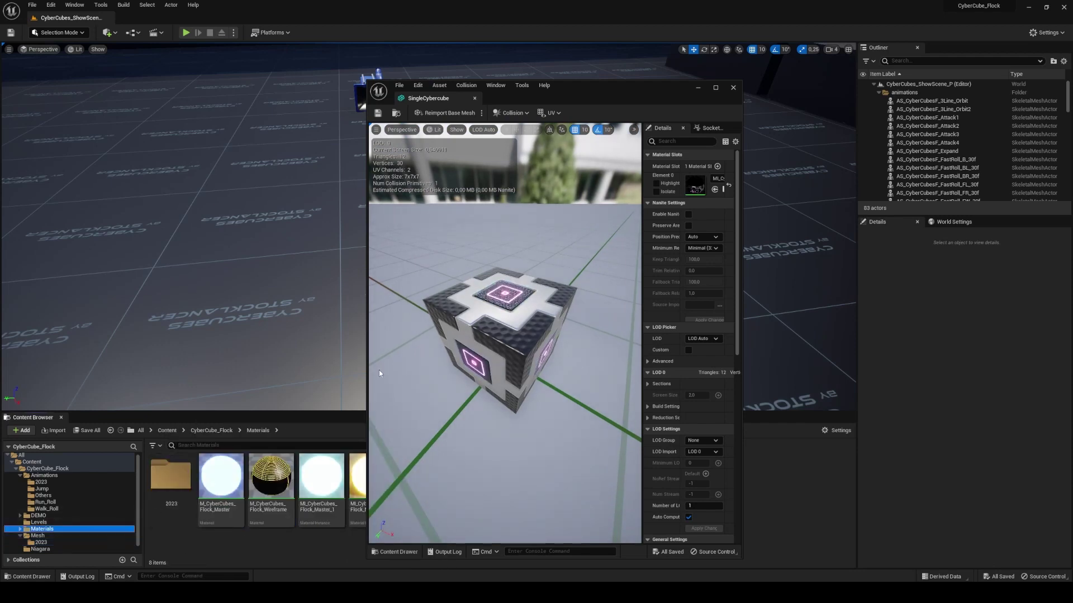
# Close the SingleCybercube mesh editor and bring up the MI_CyberSeries_3 material instance
pyautogui.click(732, 88)
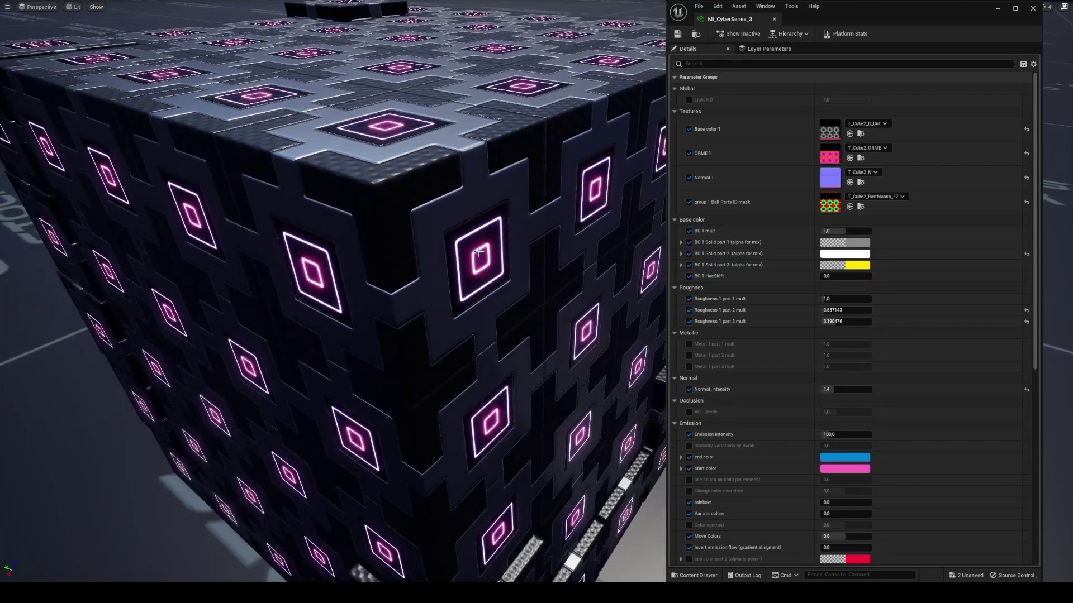
pyautogui.scroll(-3, 753, 145)
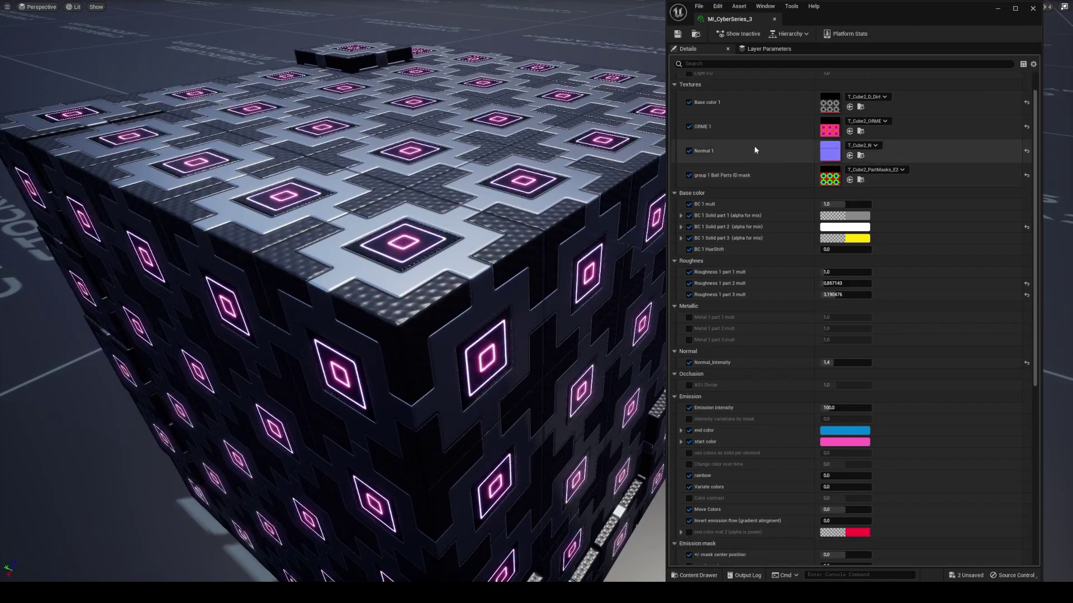
pyautogui.scroll(-3, 765, 202)
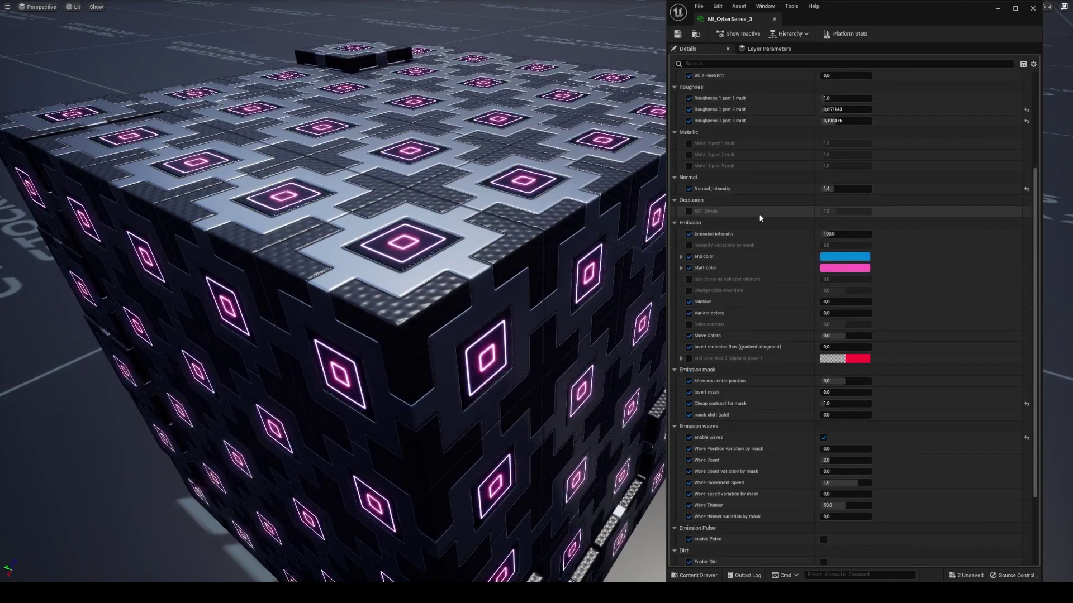
pyautogui.scroll(6, 759, 213)
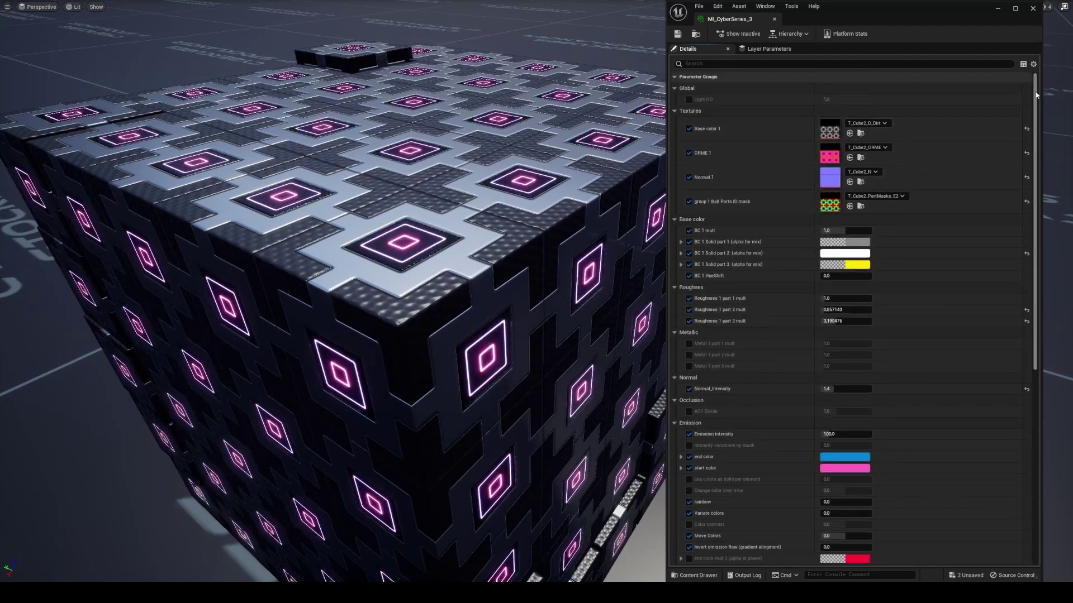
pyautogui.moveTo(1035, 90); pyautogui.dragTo(1036, 162)
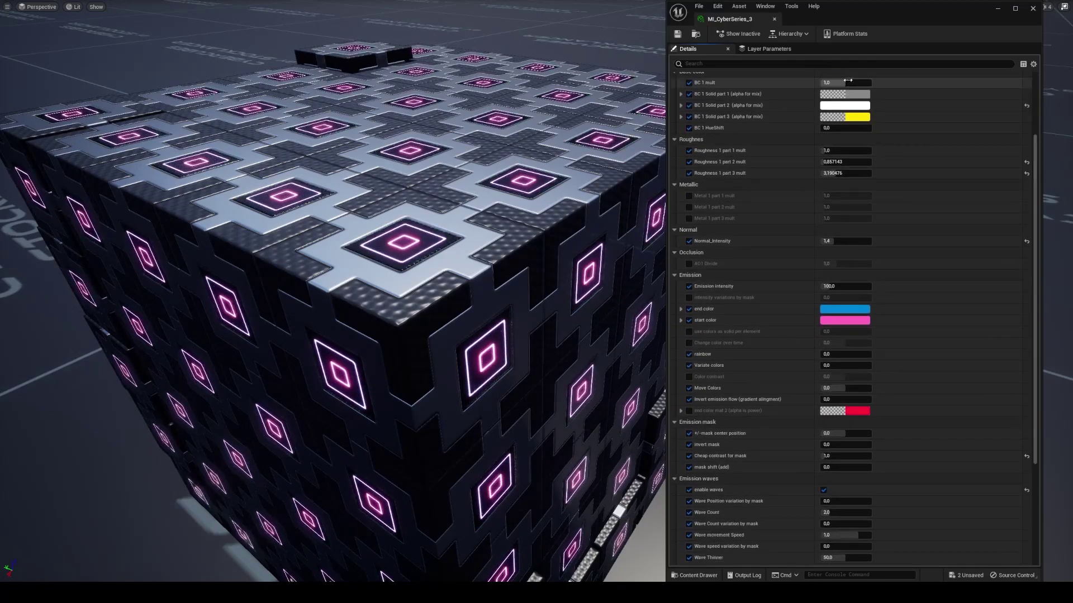
# Set BC 1 mult to 0, then back to 1
pyautogui.click(840, 84)
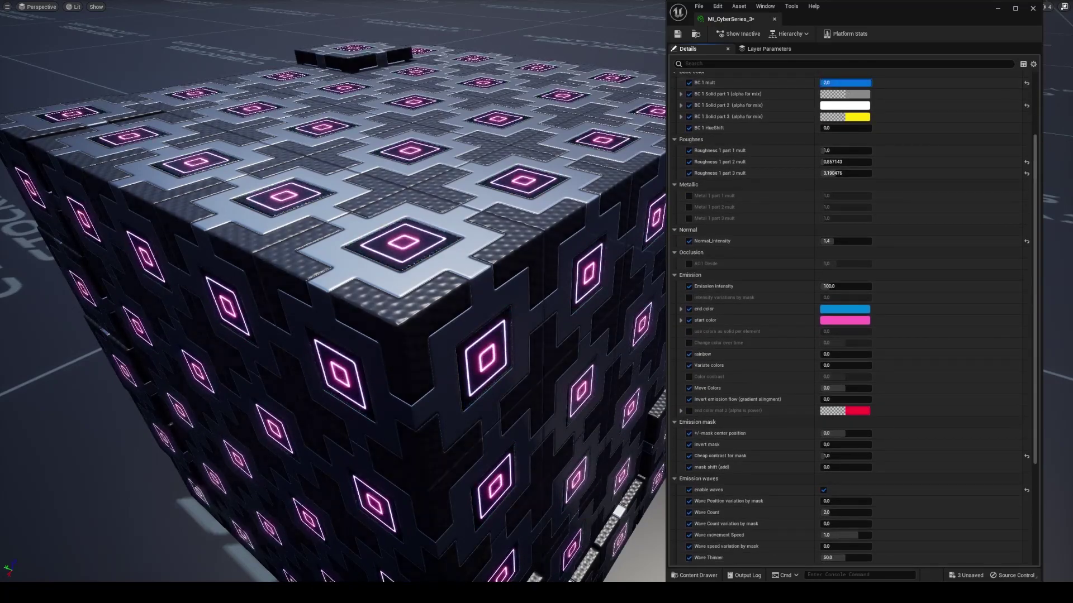
pyautogui.write('0')
pyautogui.press('Return')
pyautogui.write('1')
pyautogui.press('Return')
pyautogui.click(844, 94)
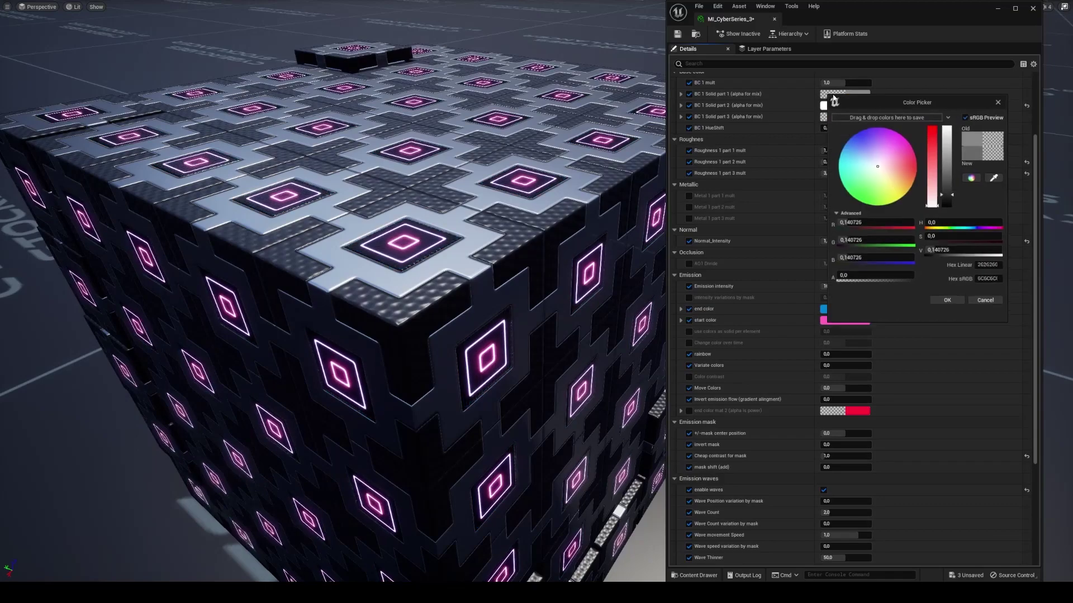
pyautogui.moveTo(868, 281); pyautogui.dragTo(869, 281)
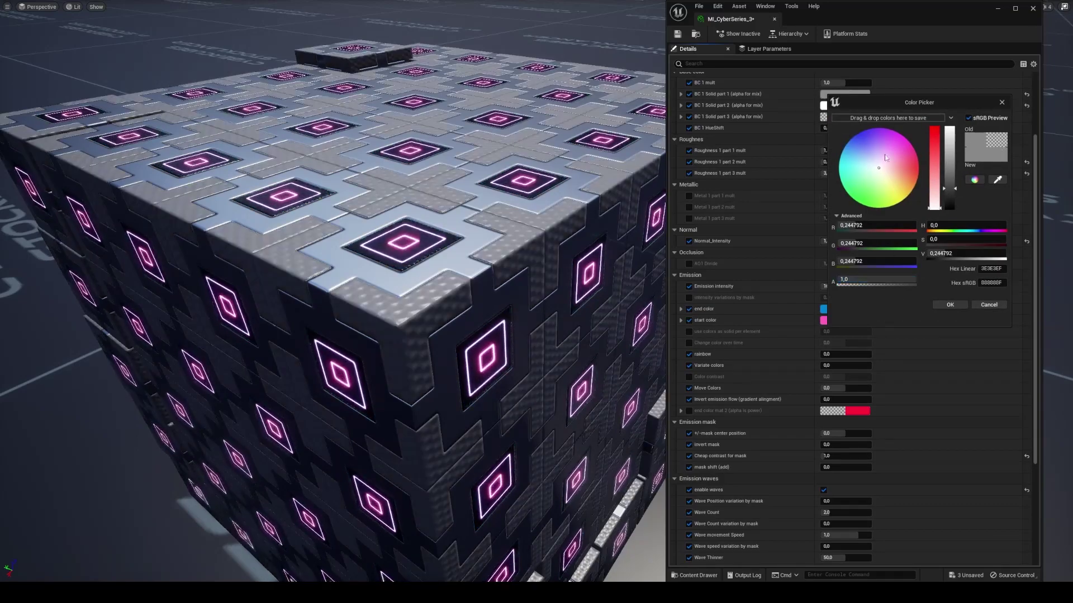
pyautogui.moveTo(932, 161); pyautogui.dragTo(939, 106)
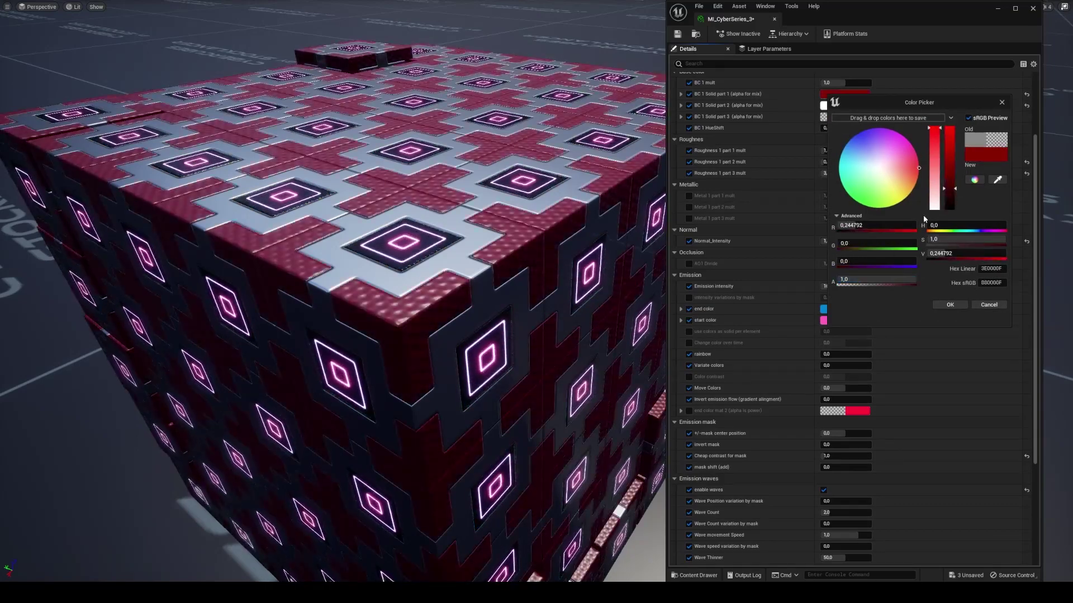
pyautogui.click(990, 306)
pyautogui.click(844, 105)
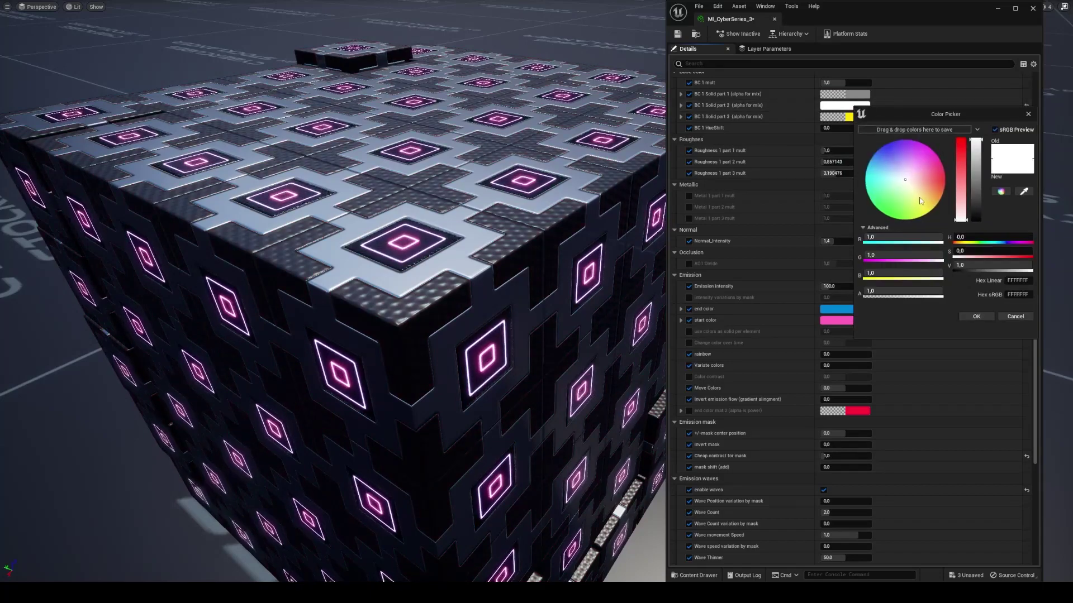
pyautogui.moveTo(912, 195); pyautogui.dragTo(897, 199)
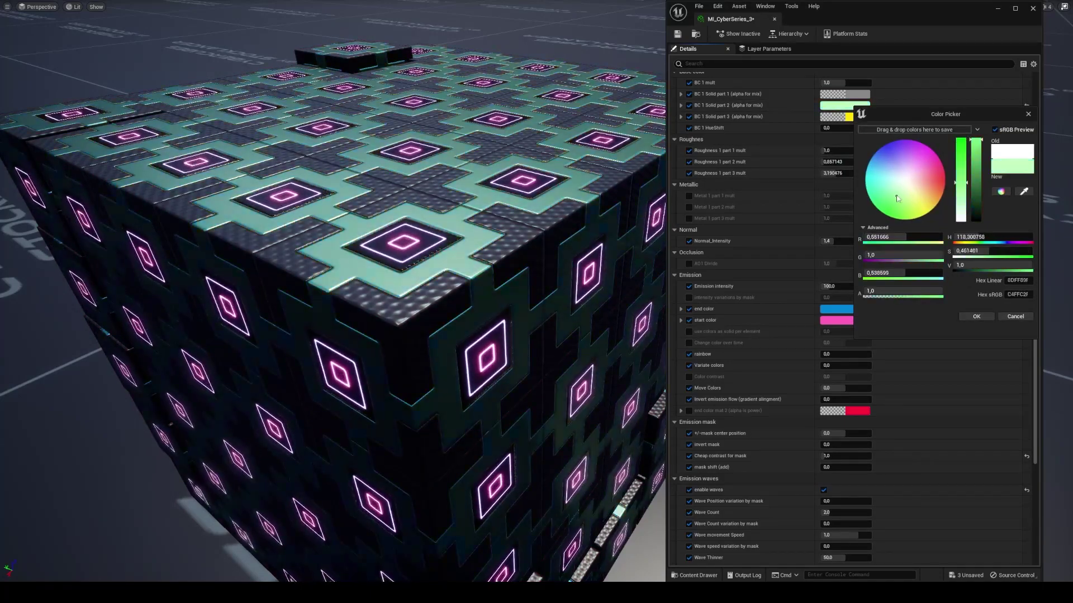
pyautogui.click(1010, 316)
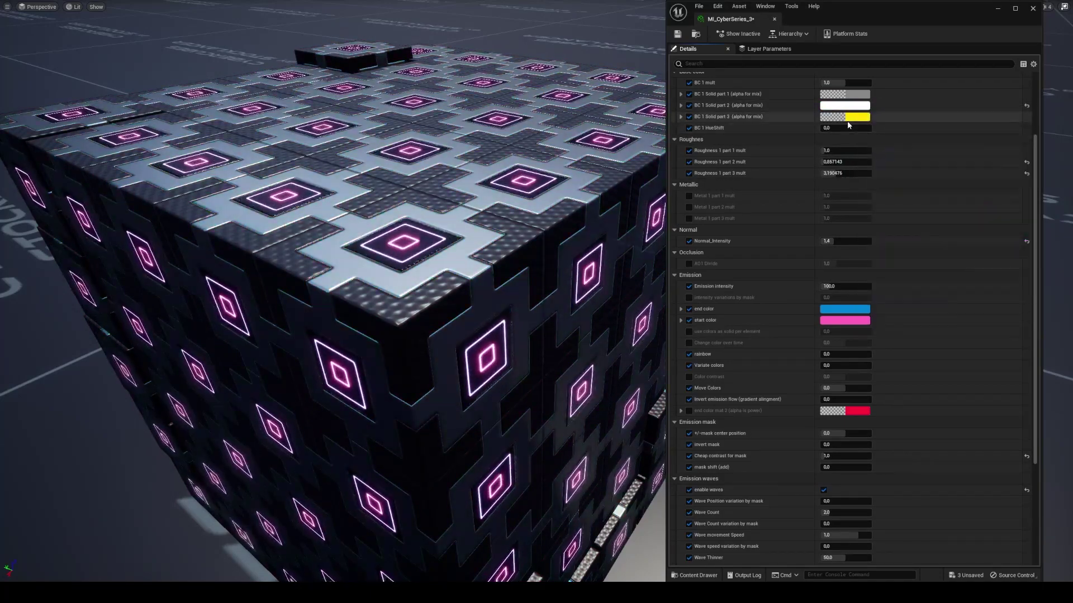
pyautogui.click(847, 118)
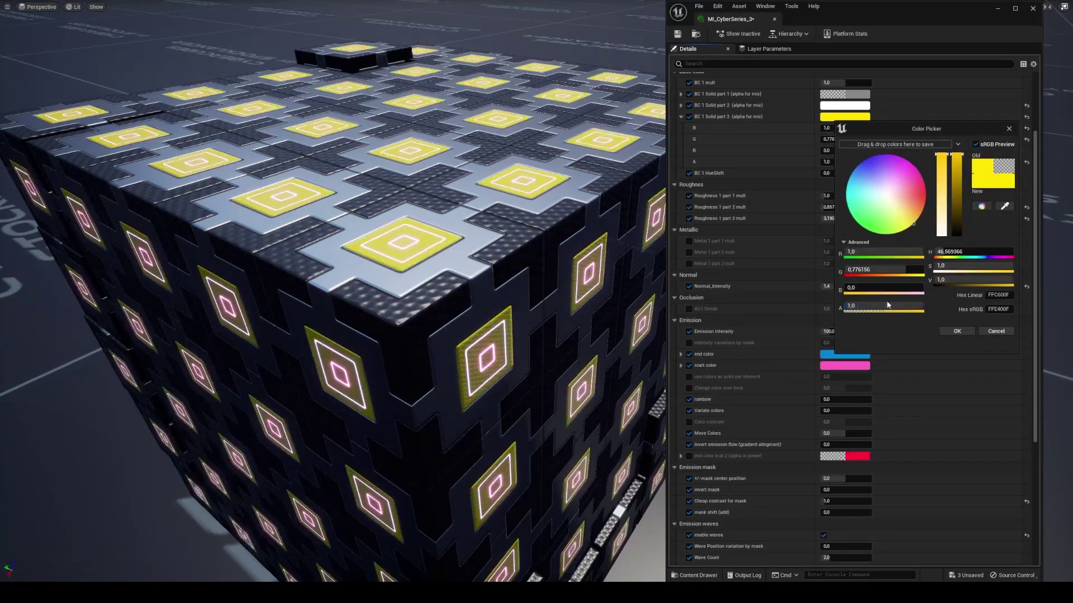
pyautogui.click(996, 331)
pyautogui.click(681, 117)
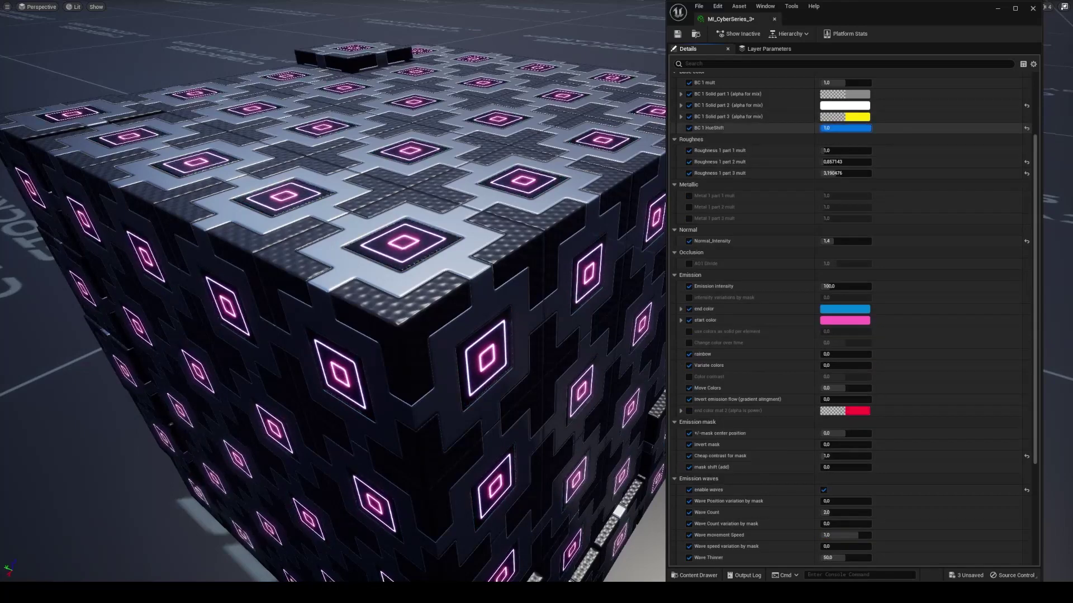
pyautogui.write('0,864')
pyautogui.click(855, 117)
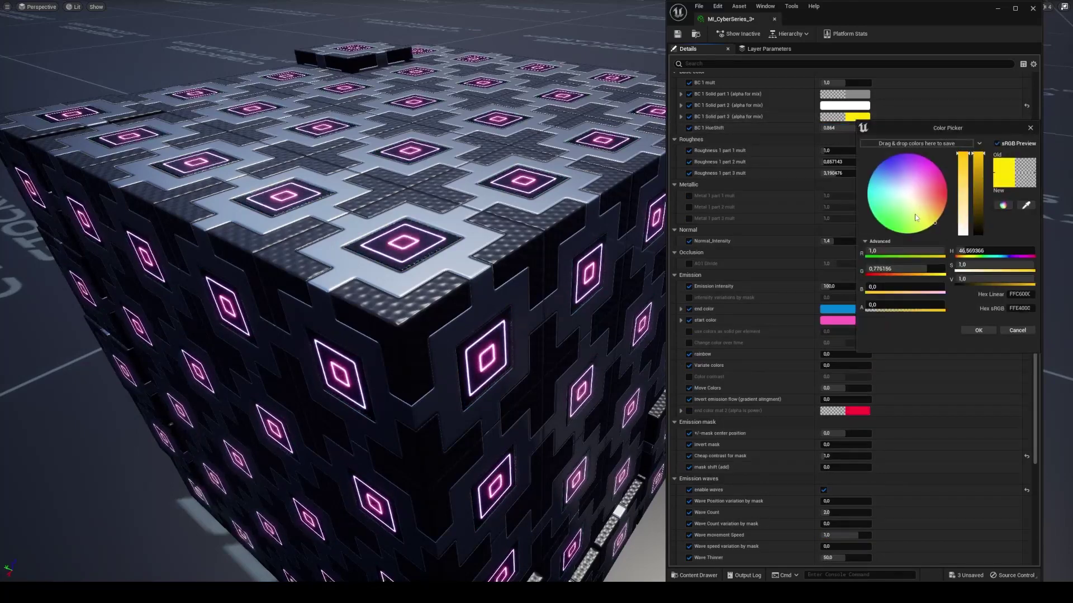
pyautogui.moveTo(926, 228)
pyautogui.mouseDown()
pyautogui.moveTo(970, 207)
pyautogui.moveTo(970, 190)
pyautogui.mouseUp()
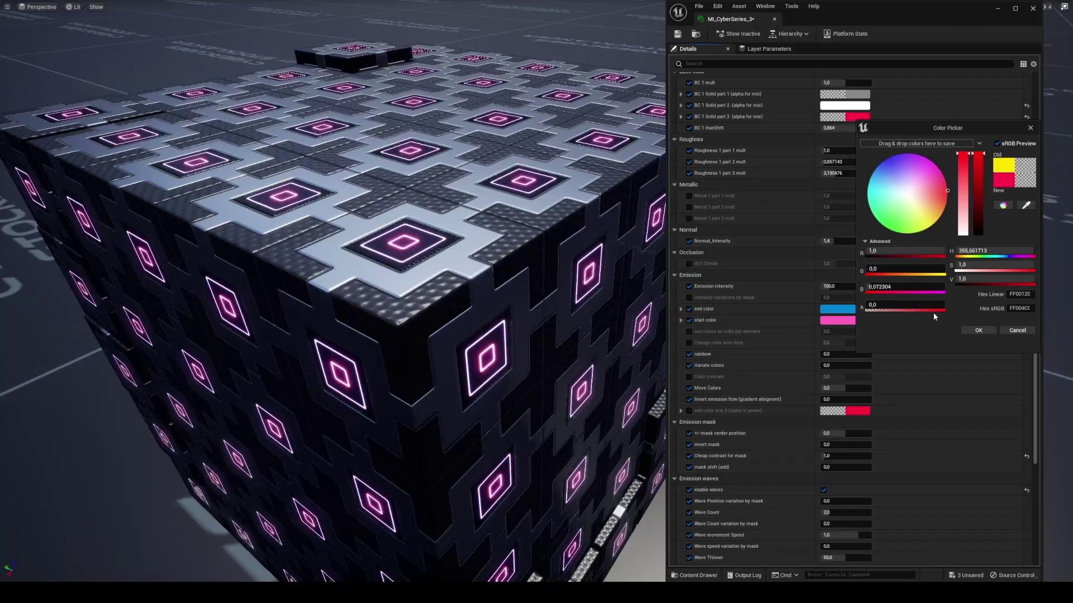
pyautogui.click(966, 331)
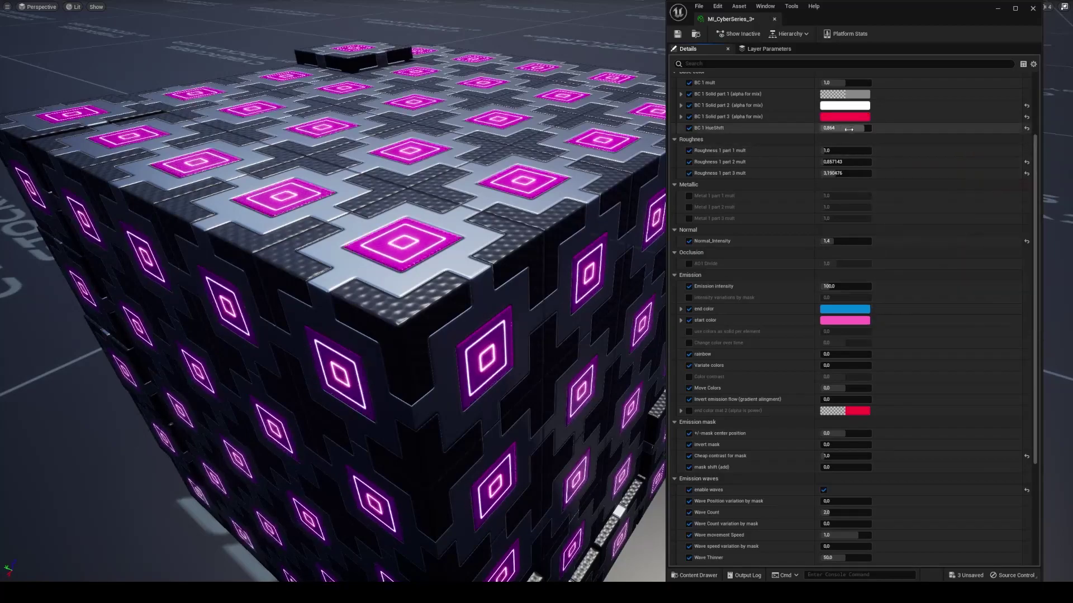
pyautogui.write('0')
pyautogui.press('Return')
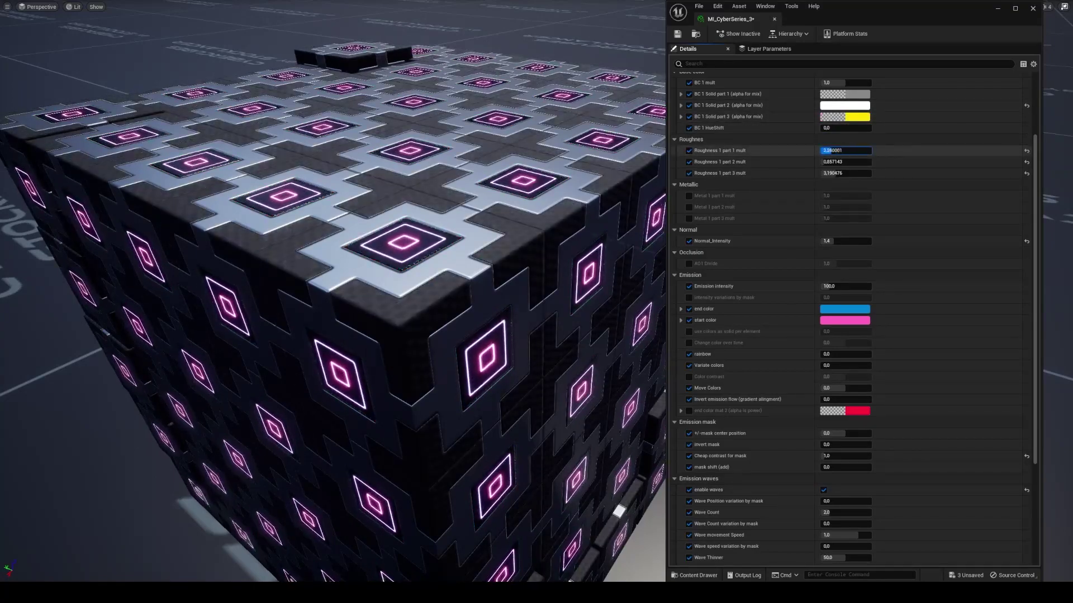
# Tune roughness multipliers, raising part 3 to about 7.2, and enable Metal 1 part 1 mult at 10
pyautogui.moveTo(836, 150); pyautogui.dragTo(843, 151)
pyautogui.click(910, 168)
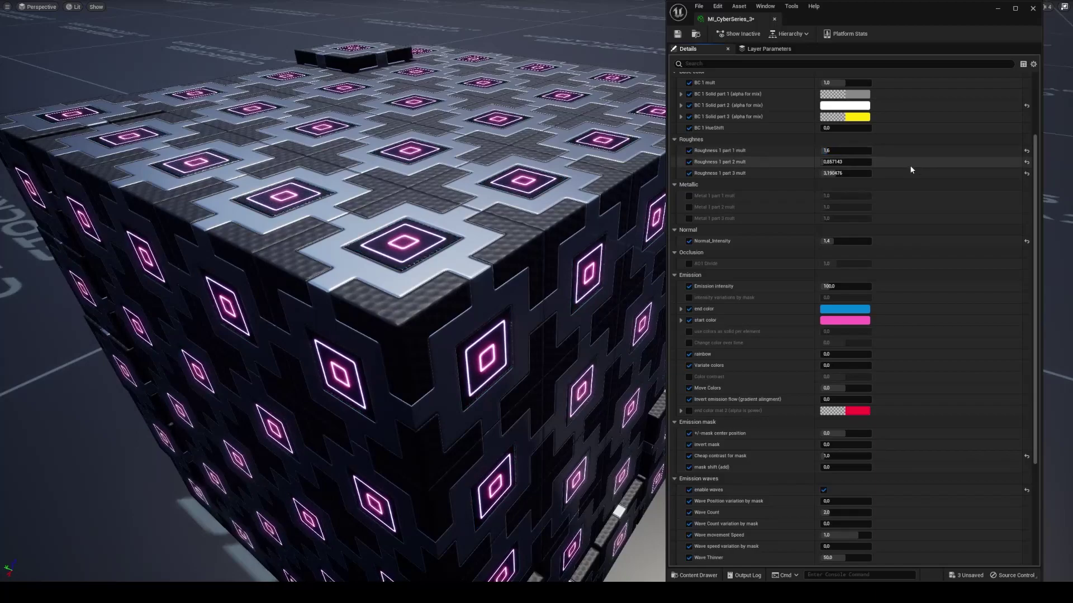
pyautogui.moveTo(846, 162)
pyautogui.mouseDown()
pyautogui.moveTo(827, 162)
pyautogui.moveTo(861, 162)
pyautogui.mouseUp()
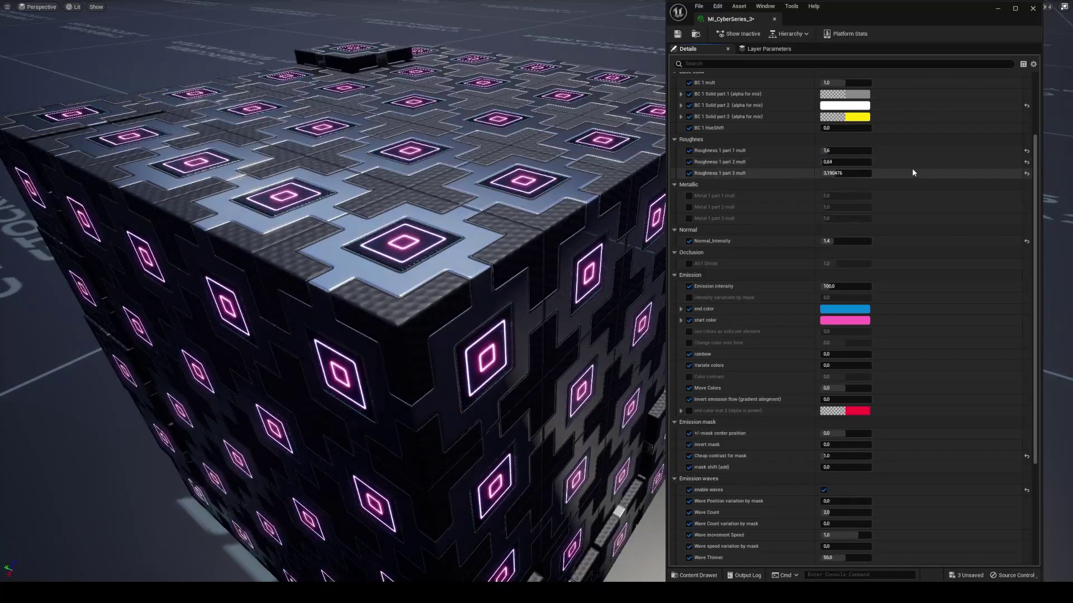
pyautogui.click(1026, 162)
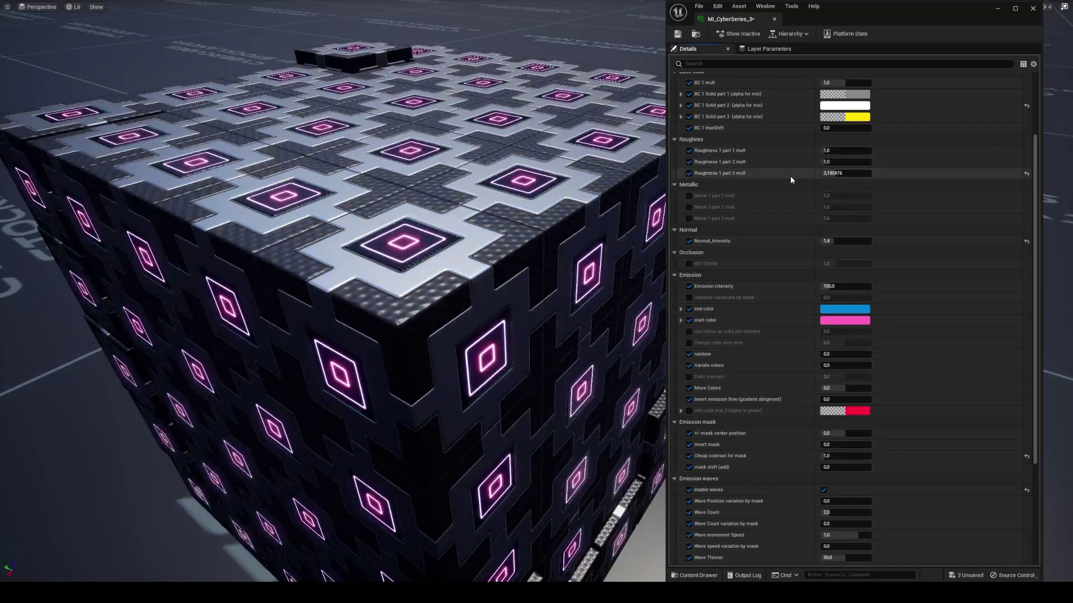
pyautogui.moveTo(845, 173)
pyautogui.mouseDown()
pyautogui.moveTo(877, 173)
pyautogui.moveTo(866, 175)
pyautogui.moveTo(871, 195)
pyautogui.mouseUp()
pyautogui.click(689, 197)
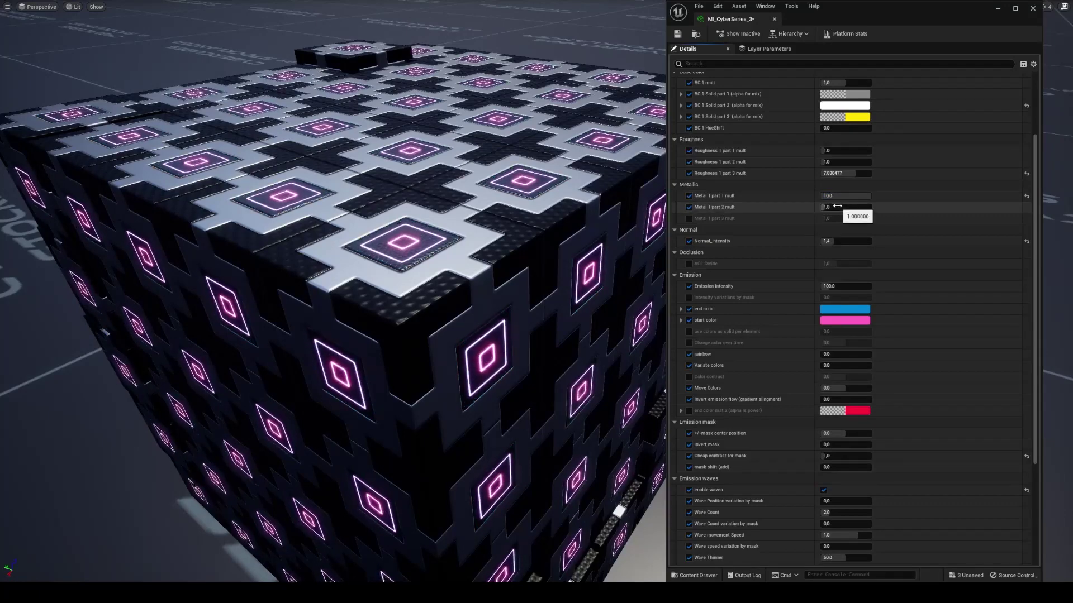
# Drop the second metal multiplier to 0 and make base solid parts 1 and 2 red and black
pyautogui.moveTo(867, 207); pyautogui.dragTo(822, 206)
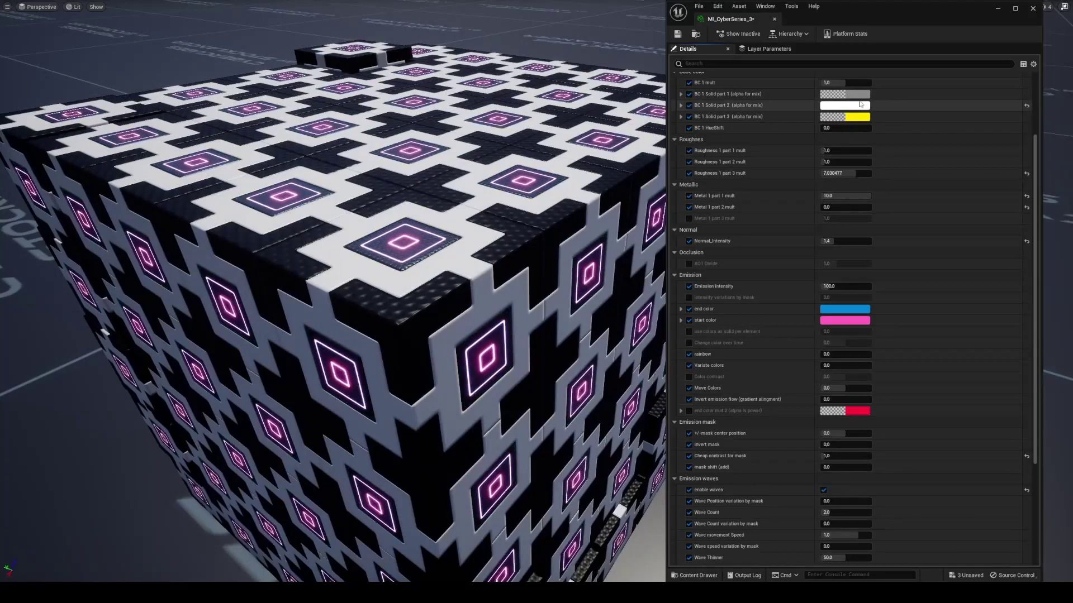
pyautogui.click(860, 106)
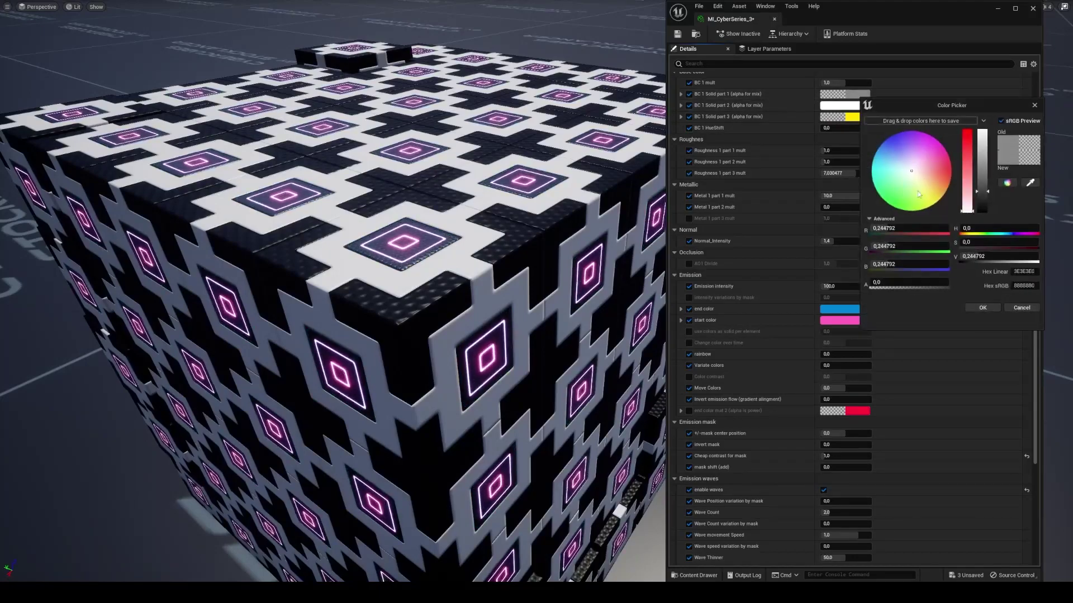
pyautogui.moveTo(886, 281); pyautogui.dragTo(944, 281)
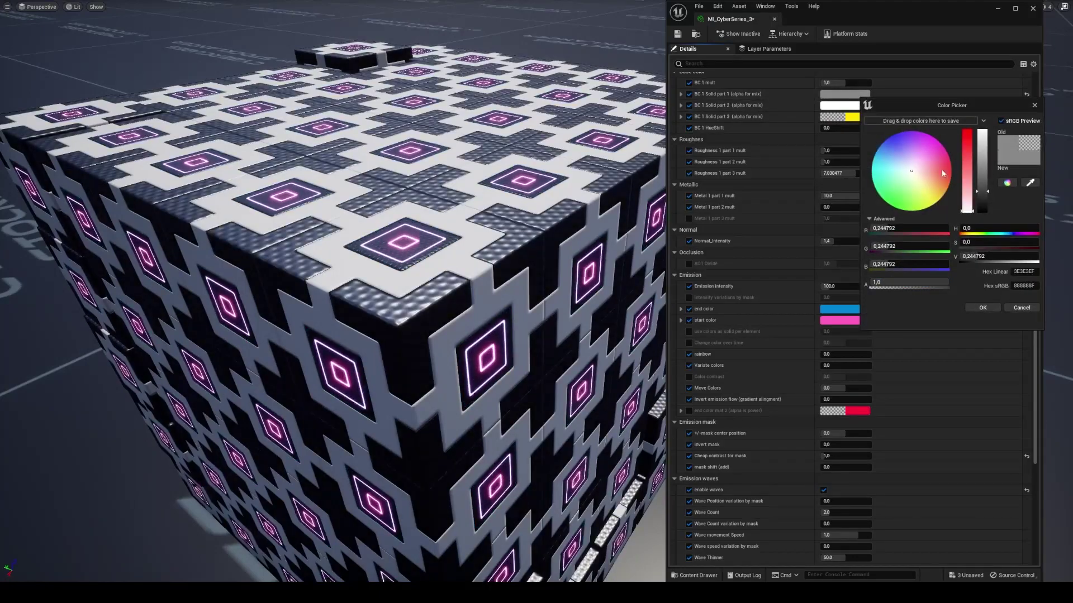
pyautogui.moveTo(942, 173); pyautogui.dragTo(954, 172)
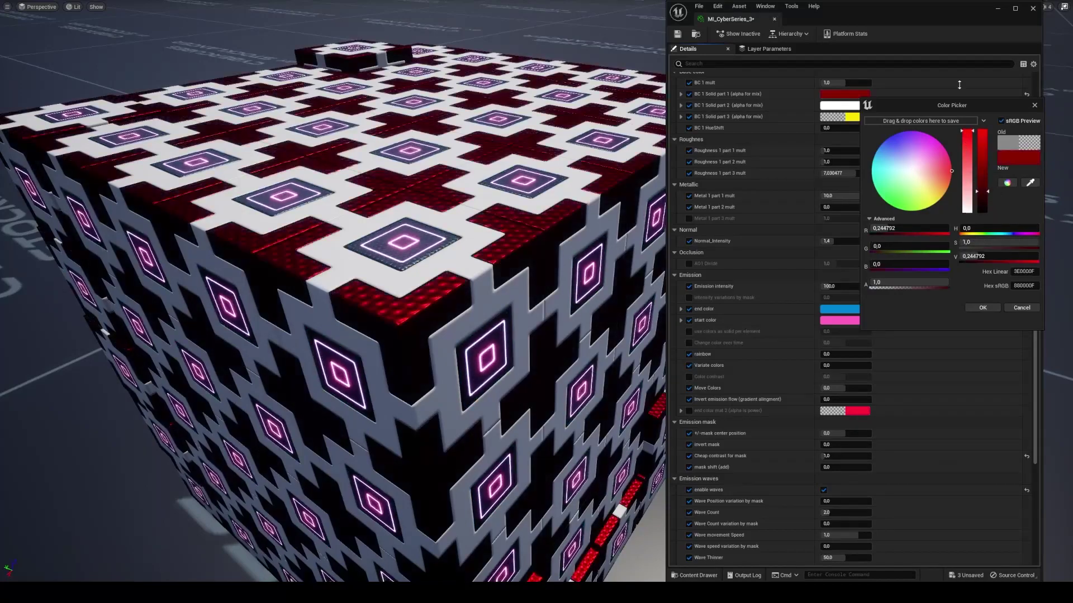
pyautogui.click(982, 308)
pyautogui.click(861, 106)
pyautogui.moveTo(982, 162); pyautogui.dragTo(989, 223)
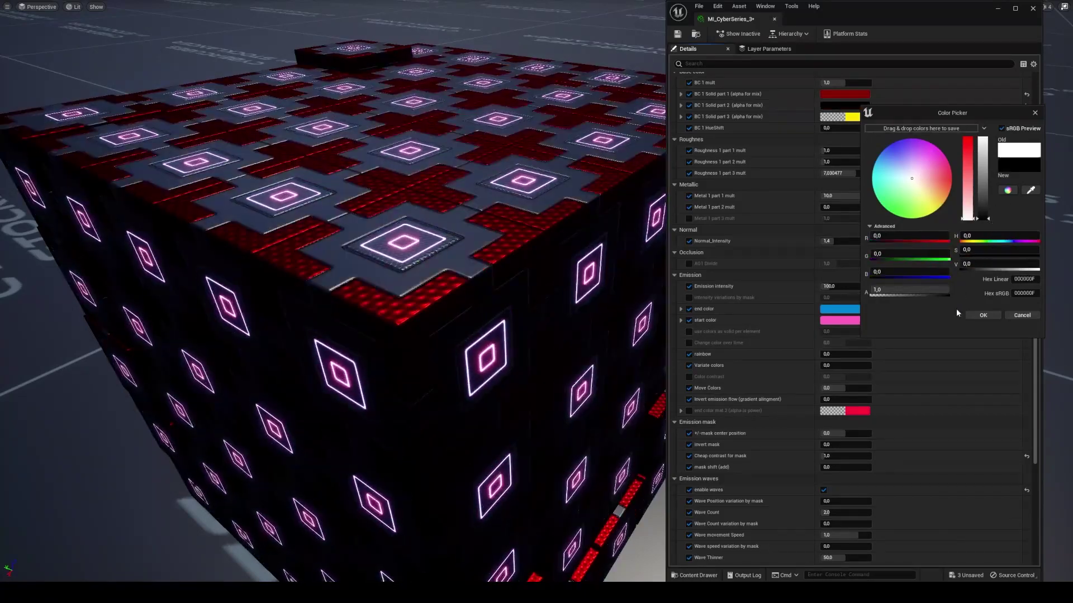
pyautogui.click(982, 315)
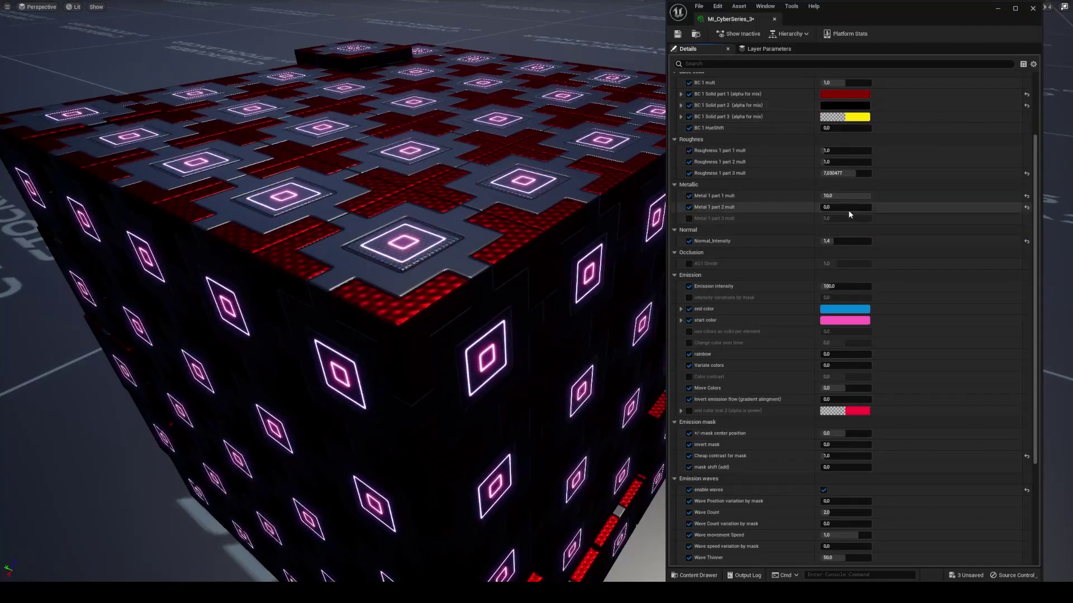
# Lower the first metal multiplier, then reset the metal multipliers and both base solid colours to defaults
pyautogui.moveTo(848, 196); pyautogui.dragTo(835, 196)
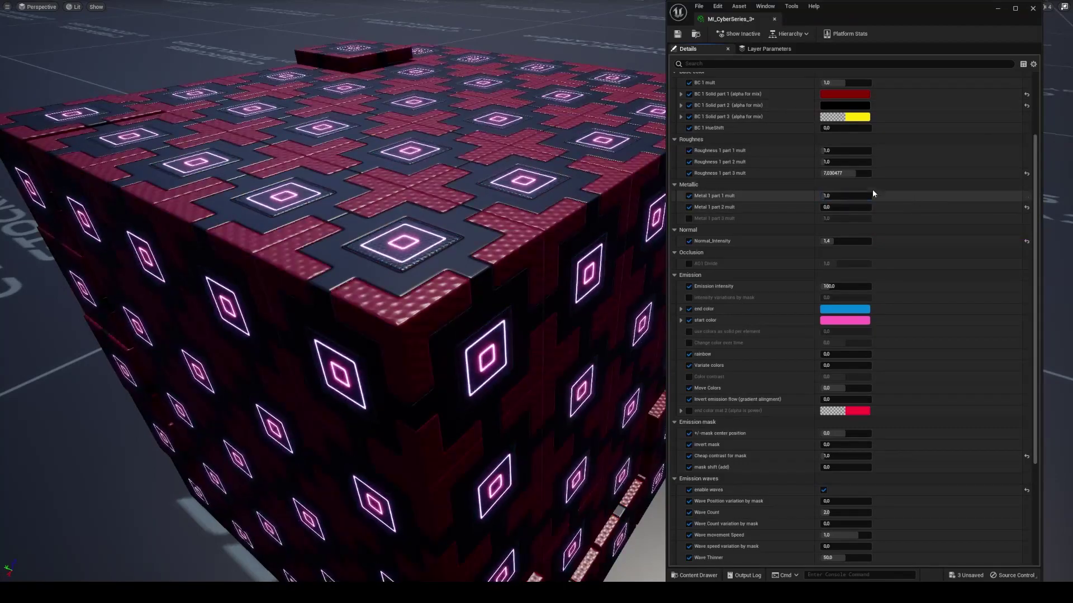
pyautogui.write('0')
pyautogui.press('Return')
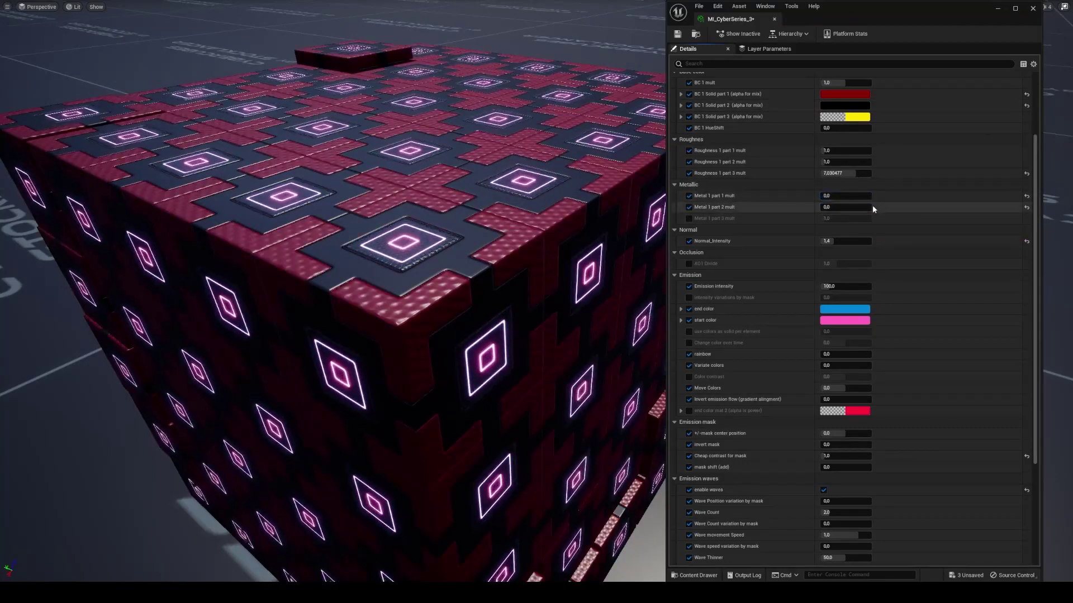
pyautogui.click(1028, 208)
pyautogui.click(1026, 196)
pyautogui.click(1026, 105)
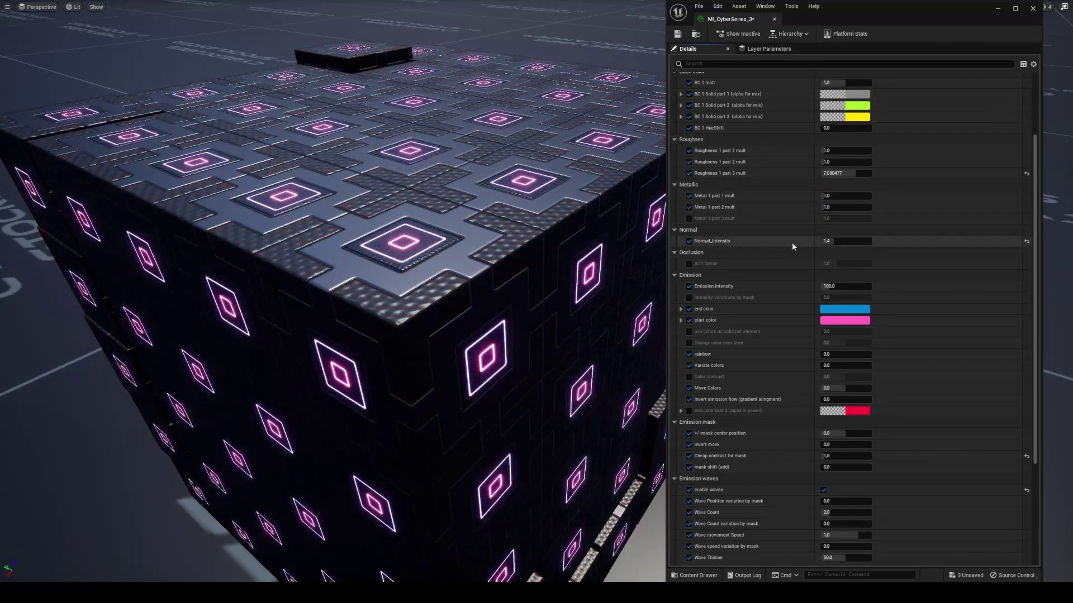
# Set Normal_Intensity to 1.28
pyautogui.click(840, 241)
pyautogui.write('0.04')
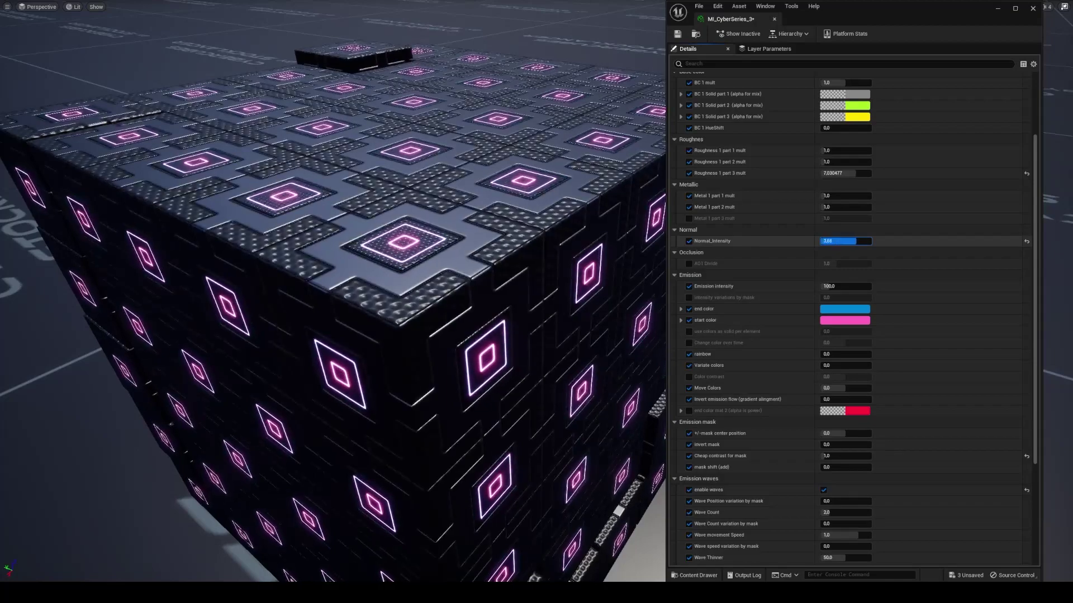
pyautogui.write('1.28')
pyautogui.press('Return')
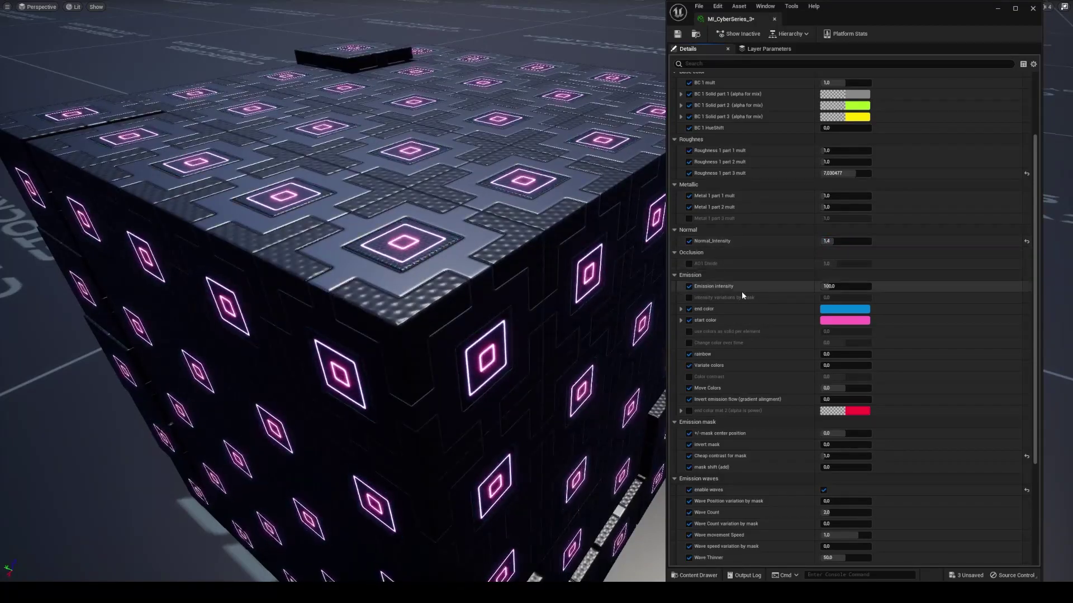
# Test Emission intensity at 500, then reset it to 100
pyautogui.scroll(-2, 738, 295)
pyautogui.scroll(-3, 736, 291)
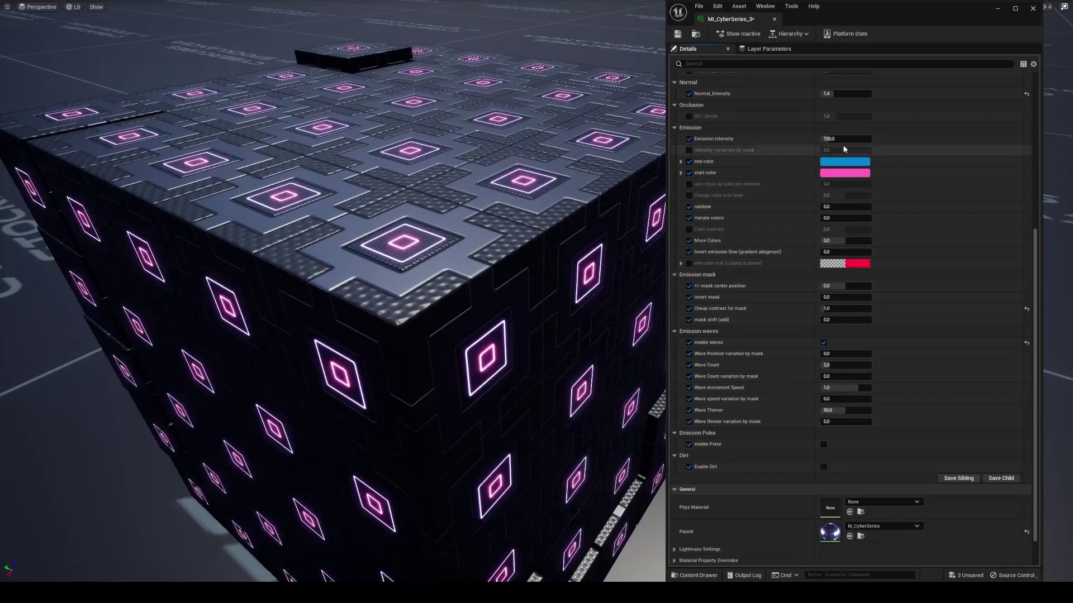
pyautogui.moveTo(837, 139); pyautogui.dragTo(870, 139)
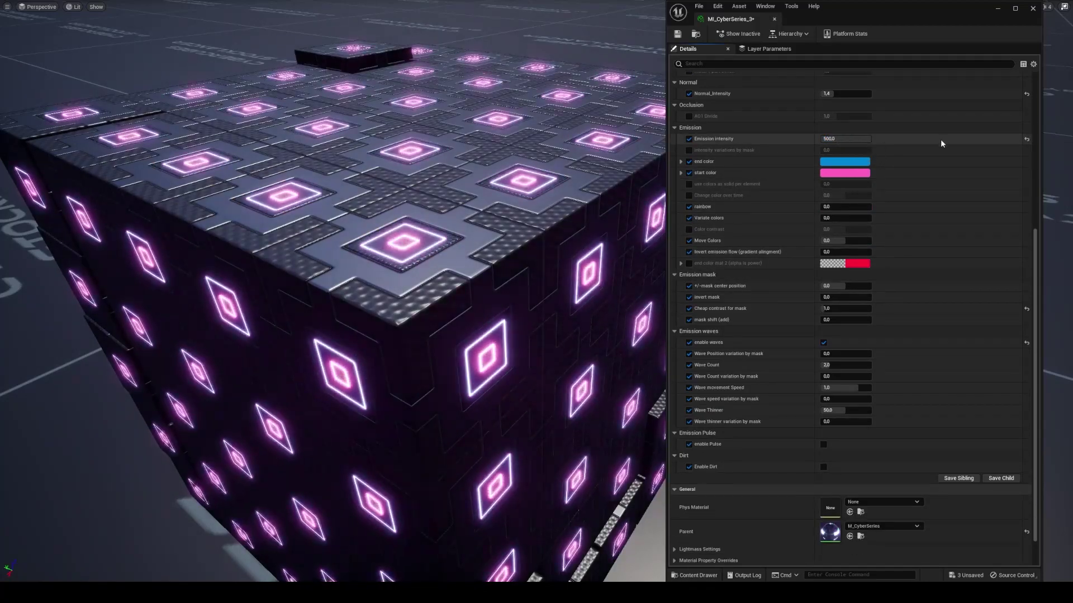
pyautogui.click(1026, 140)
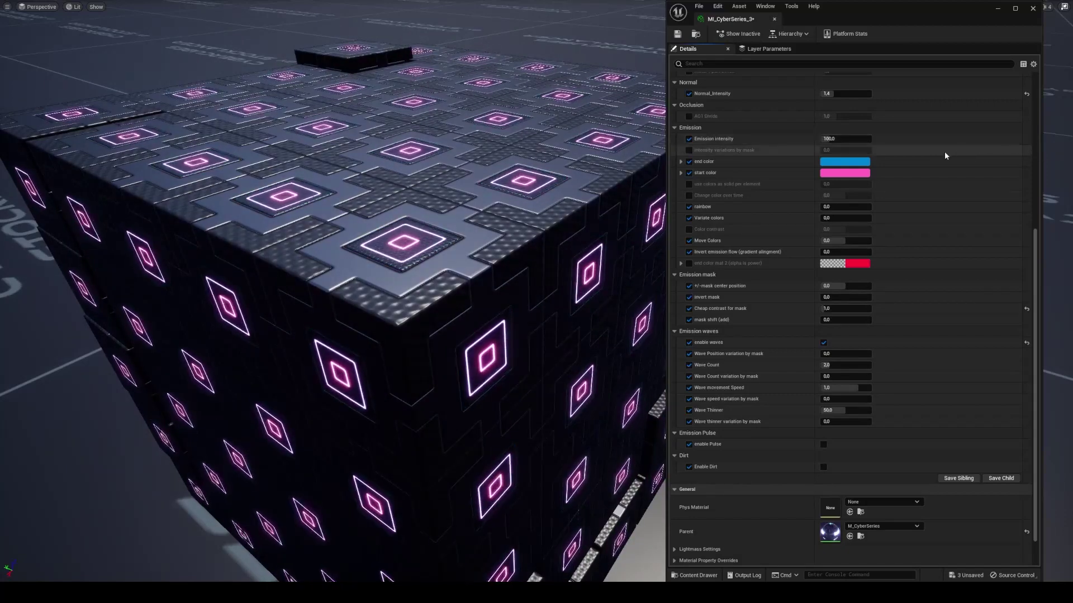
# Pull the viewport camera back, then zoom in and orbit to the cube's glowing corner
pyautogui.moveTo(442, 239)
pyautogui.mouseDown(button='right')
pyautogui.moveTo(150, 467)
pyautogui.moveTo(492, 353)
pyautogui.mouseUp(button='right')
pyautogui.scroll(2, 526, 334)
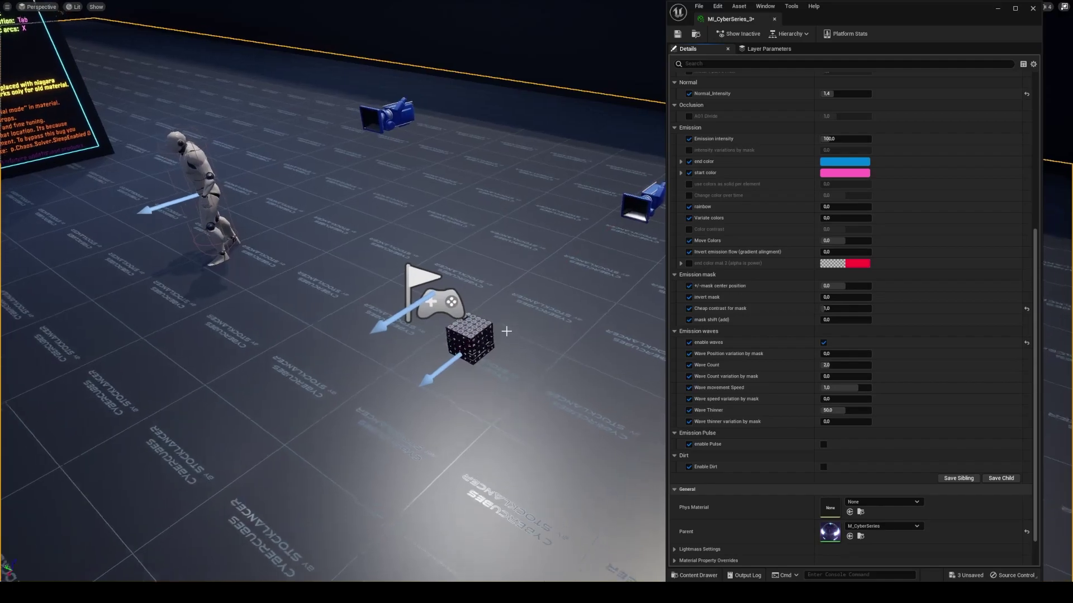
pyautogui.scroll(2, 519, 338)
pyautogui.scroll(2, 511, 339)
pyautogui.scroll(2, 511, 339)
pyautogui.scroll(3, 512, 339)
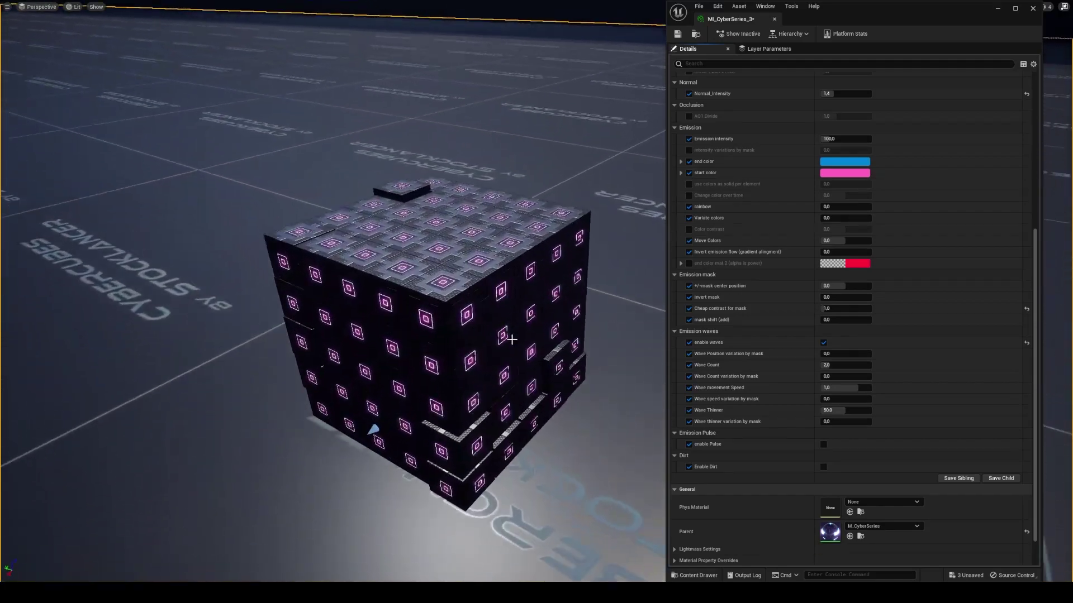
pyautogui.scroll(3, 507, 347)
pyautogui.scroll(2, 491, 318)
pyautogui.scroll(2, 443, 303)
pyautogui.scroll(2, 445, 302)
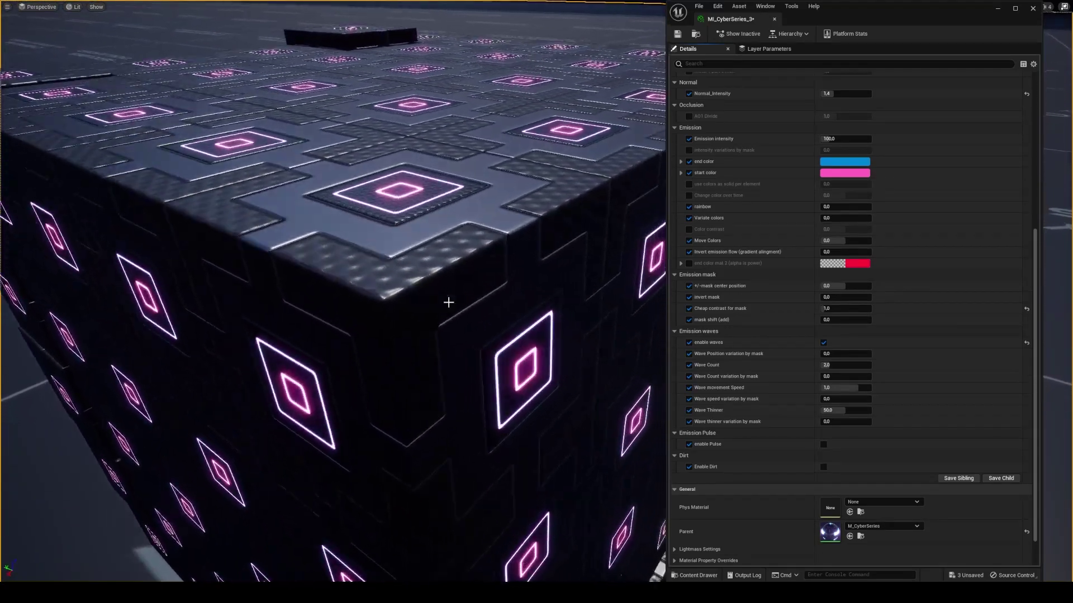
pyautogui.scroll(2, 445, 302)
pyautogui.scroll(2, 469, 297)
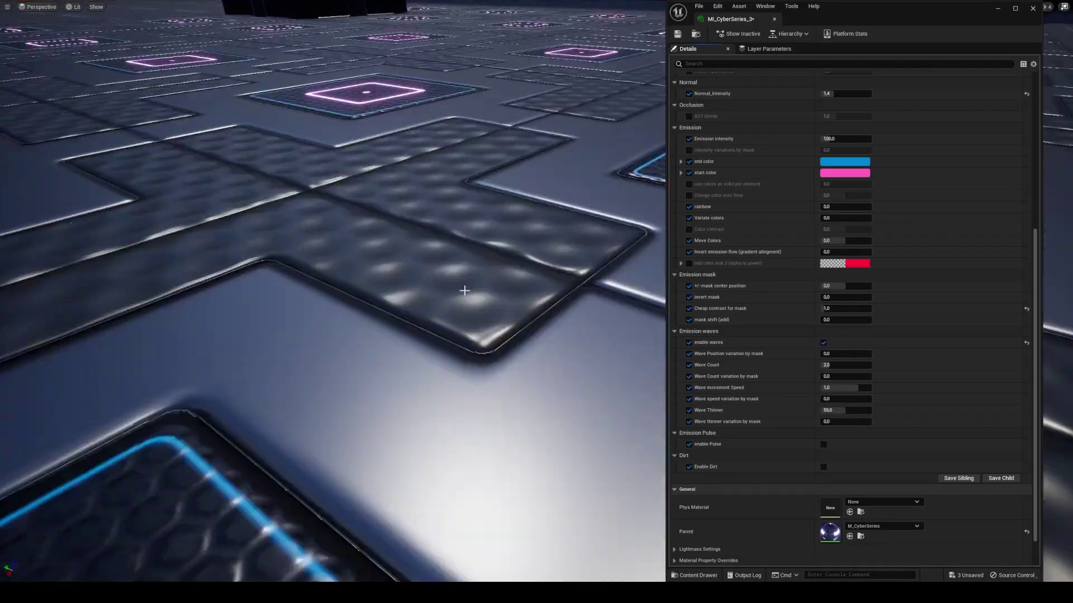
pyautogui.moveTo(476, 290); pyautogui.dragTo(438, 285)
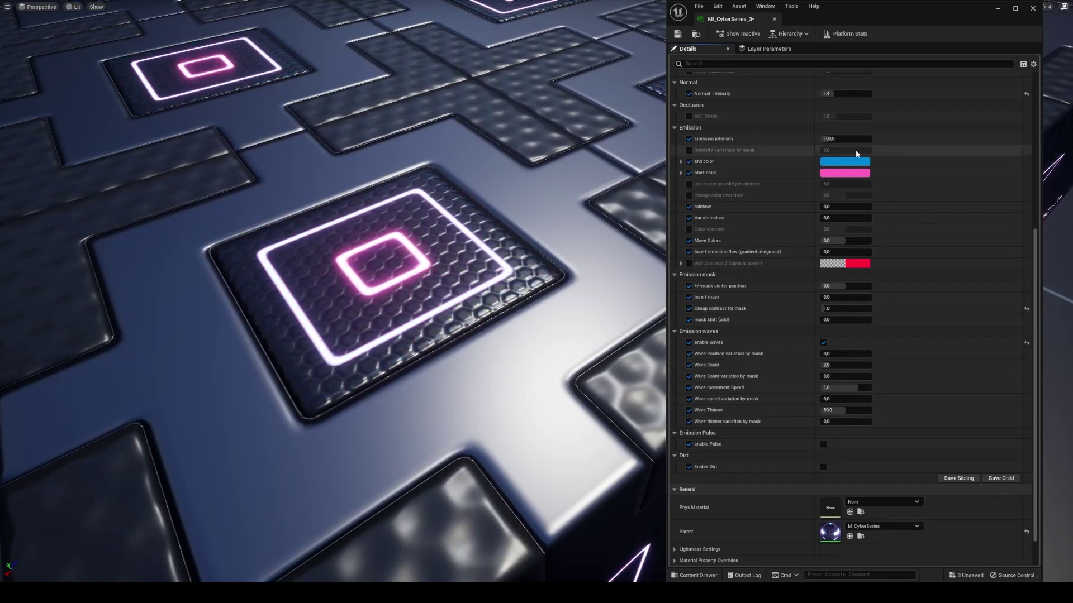
# Set the emission end colour to green and the start colour to vivid red-pink
pyautogui.click(855, 167)
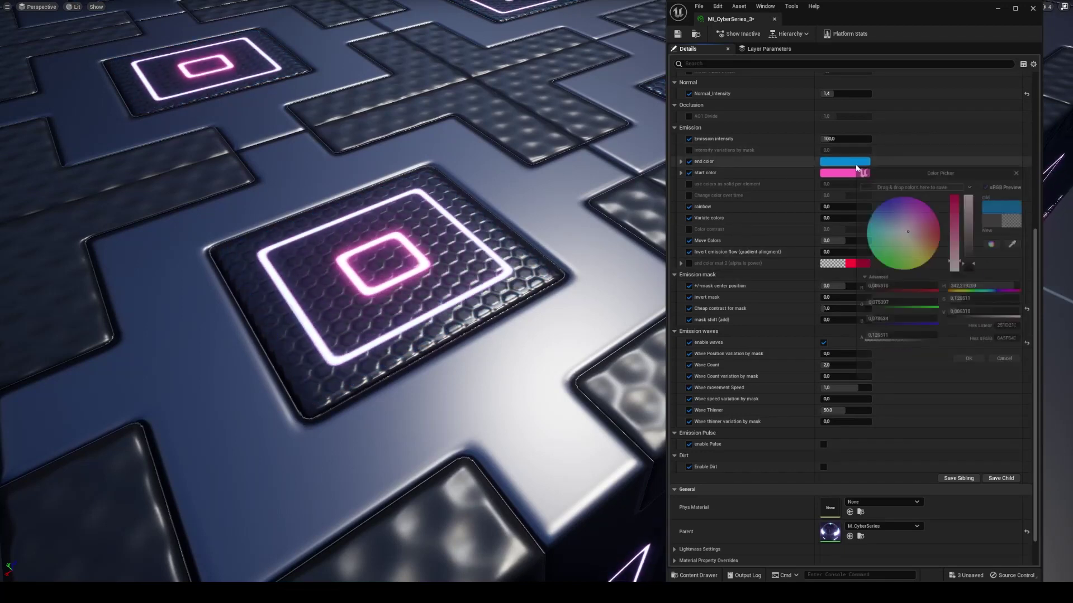
pyautogui.moveTo(933, 249); pyautogui.dragTo(888, 288)
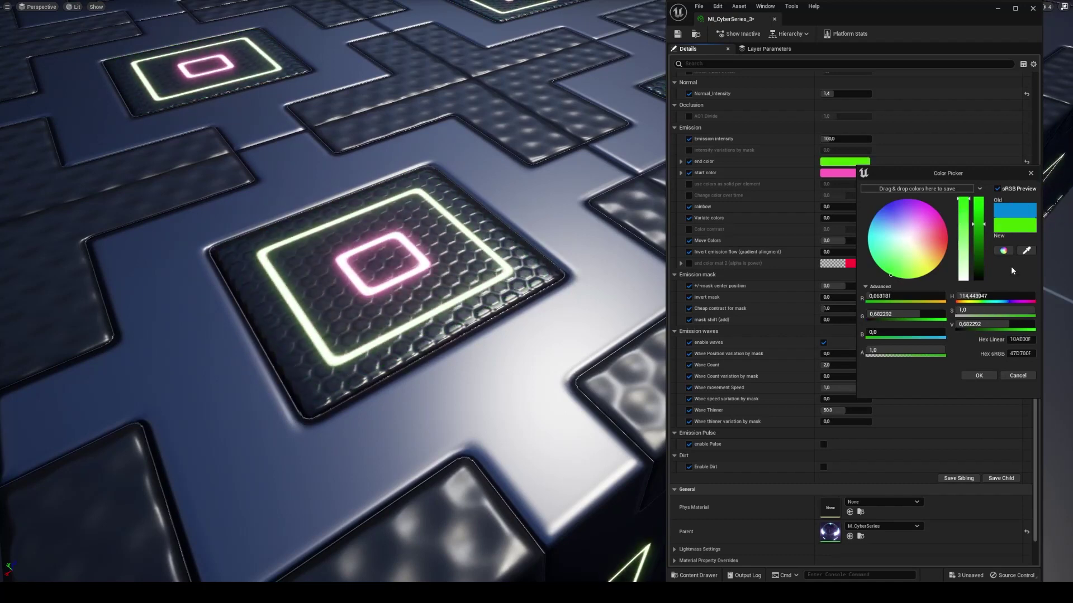
pyautogui.click(986, 378)
pyautogui.click(863, 173)
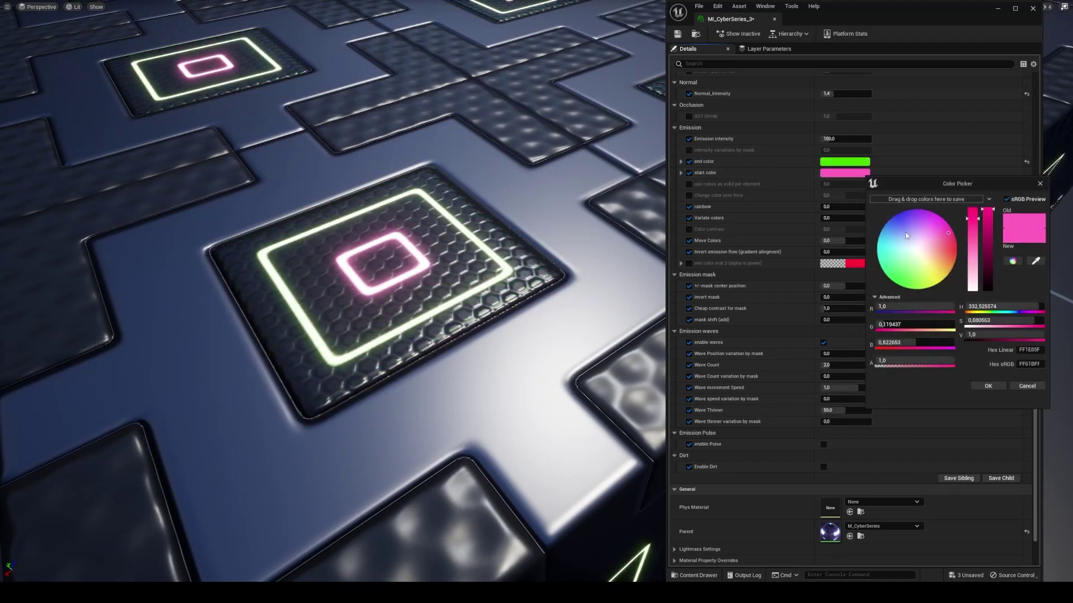
pyautogui.click(924, 251)
pyautogui.moveTo(973, 277)
pyautogui.mouseDown()
pyautogui.moveTo(972, 215)
pyautogui.moveTo(992, 220)
pyautogui.mouseUp()
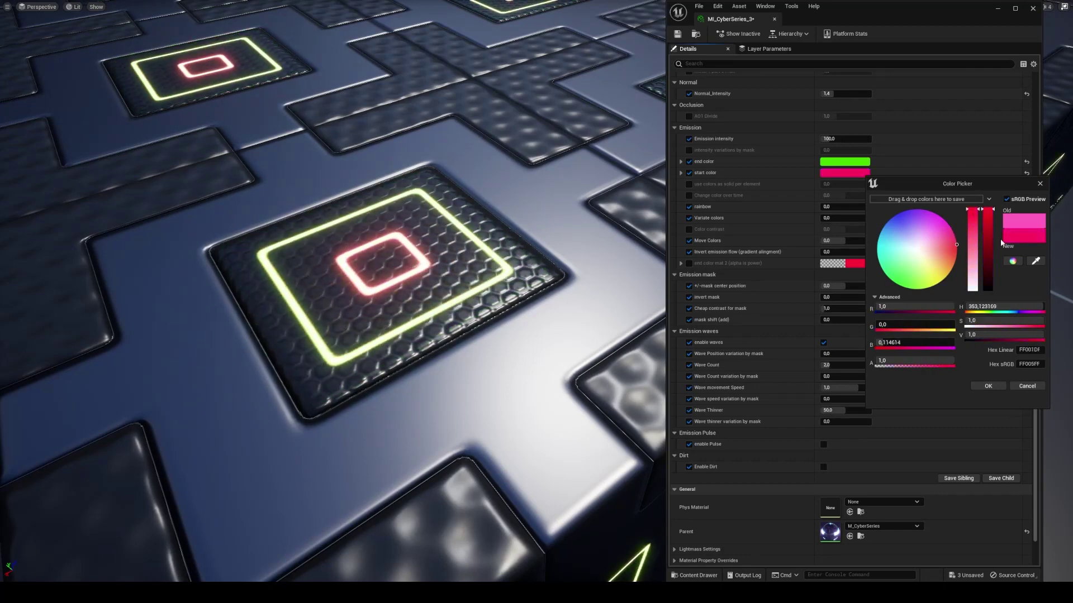
pyautogui.click(997, 386)
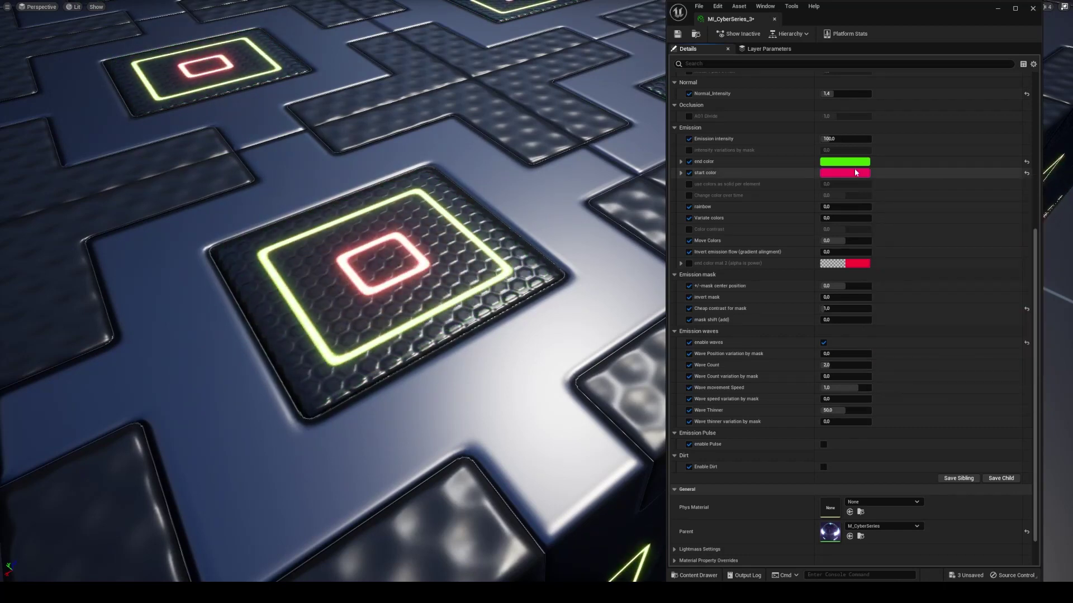
# Enable solid-per-element and colour-over-time overrides, trying solid per element at 1, then 0
pyautogui.click(690, 185)
pyautogui.click(689, 196)
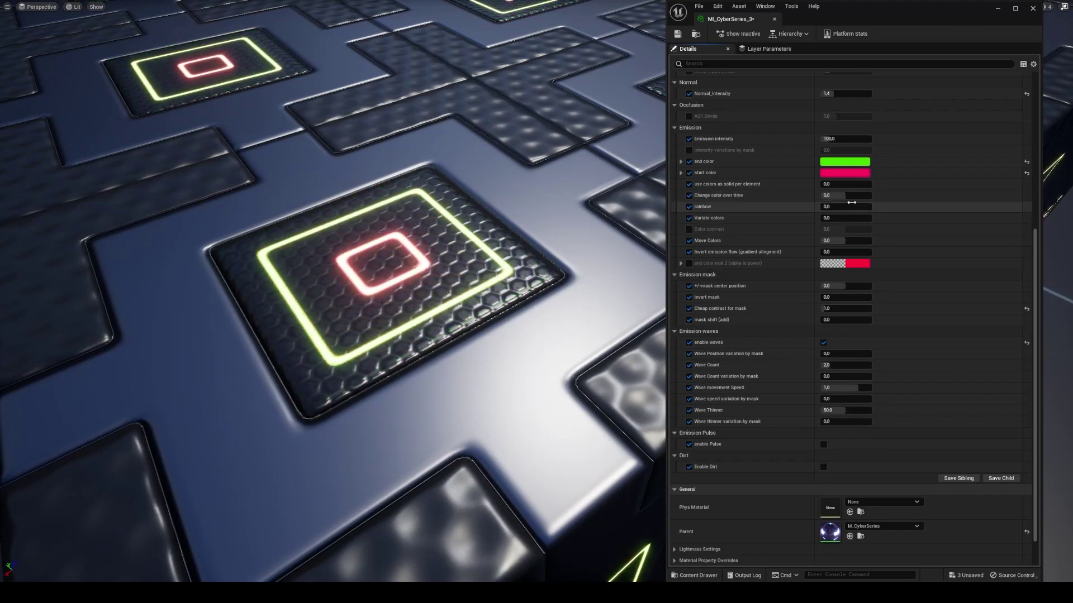
pyautogui.click(849, 184)
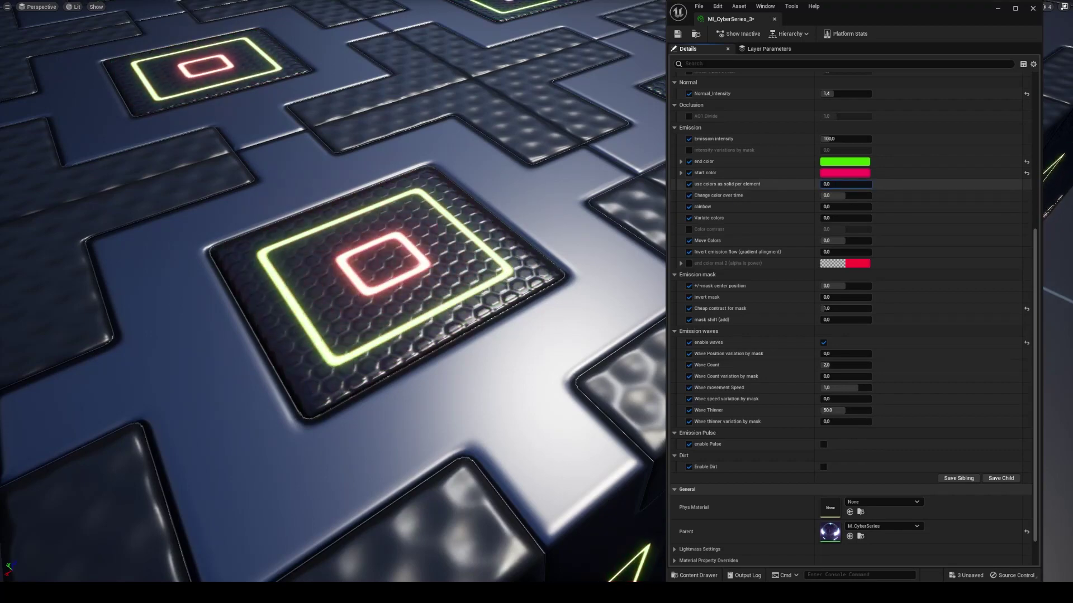
pyautogui.write('1')
pyautogui.press('Return')
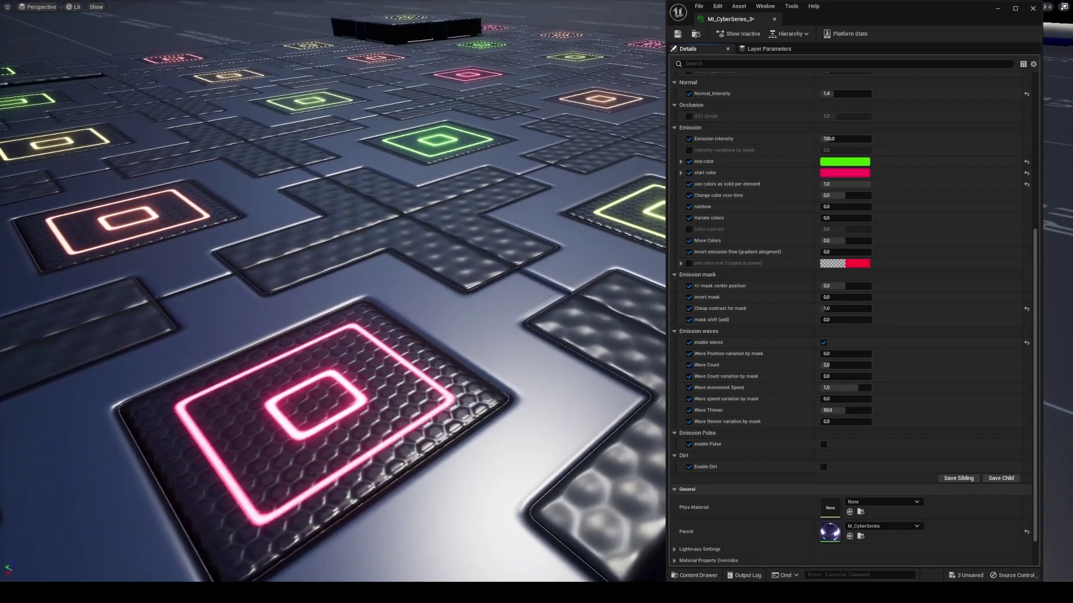
pyautogui.click(846, 184)
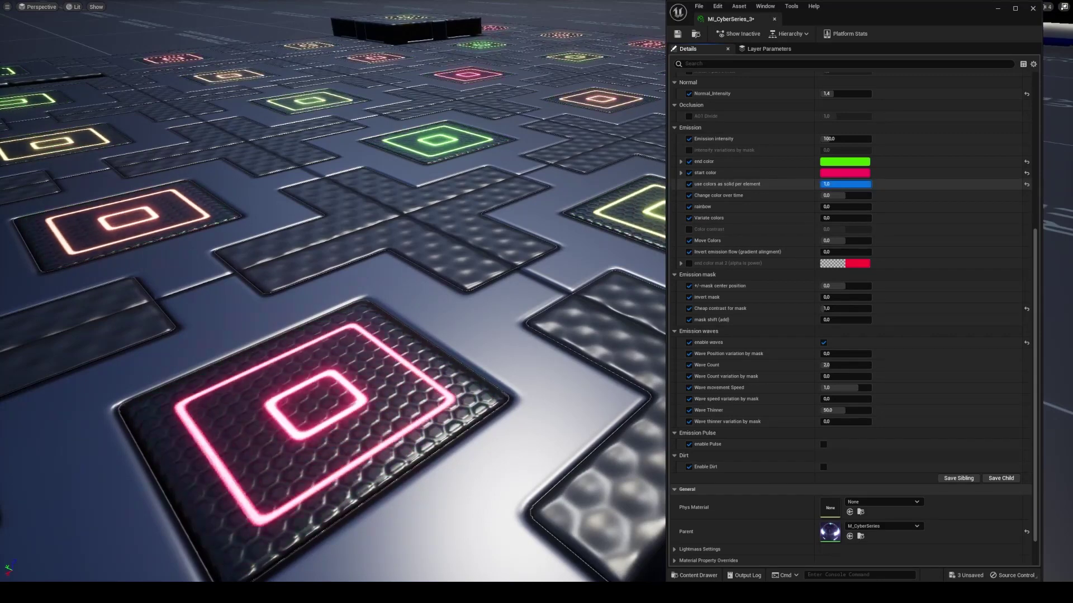
pyautogui.write('0')
pyautogui.press('Return')
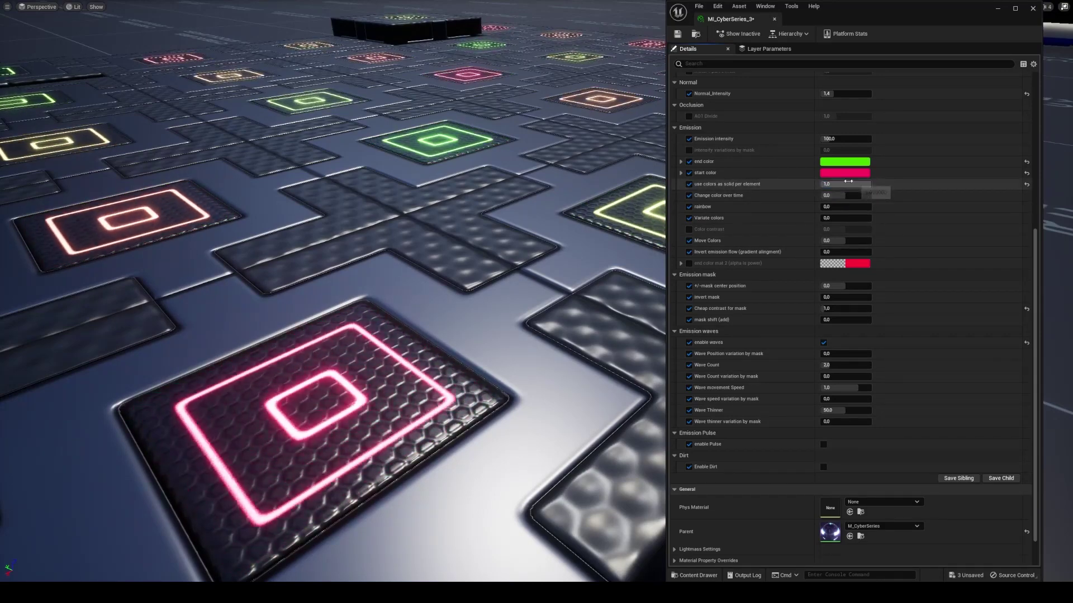
# Experiment with colour-over-time and solid-per-element sliders, set rainbow to 0, reset Variate colors
pyautogui.moveTo(854, 198); pyautogui.dragTo(901, 205)
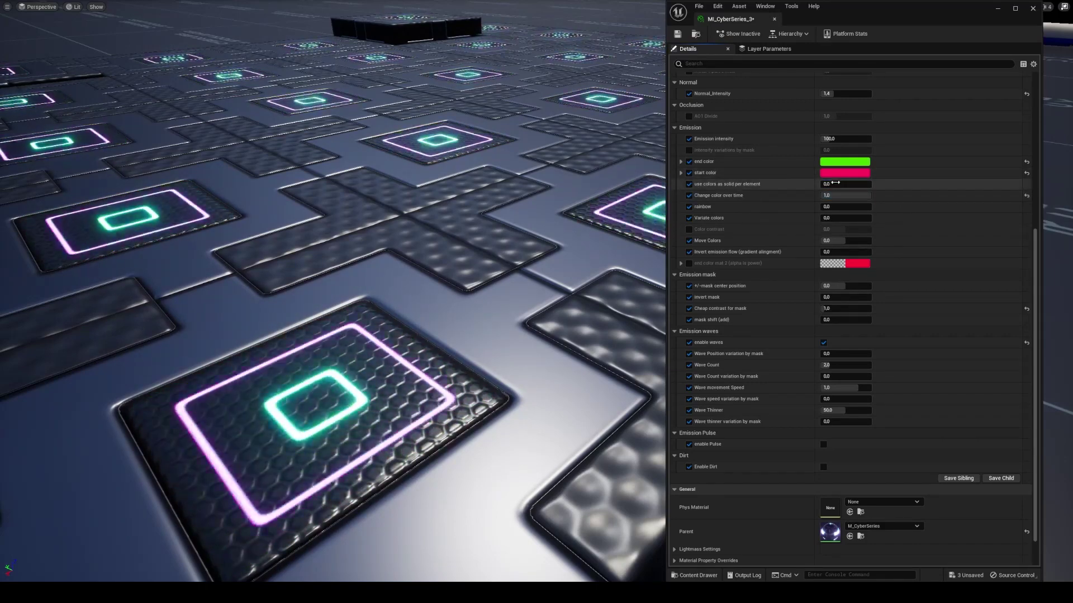
pyautogui.moveTo(826, 185); pyautogui.dragTo(836, 185)
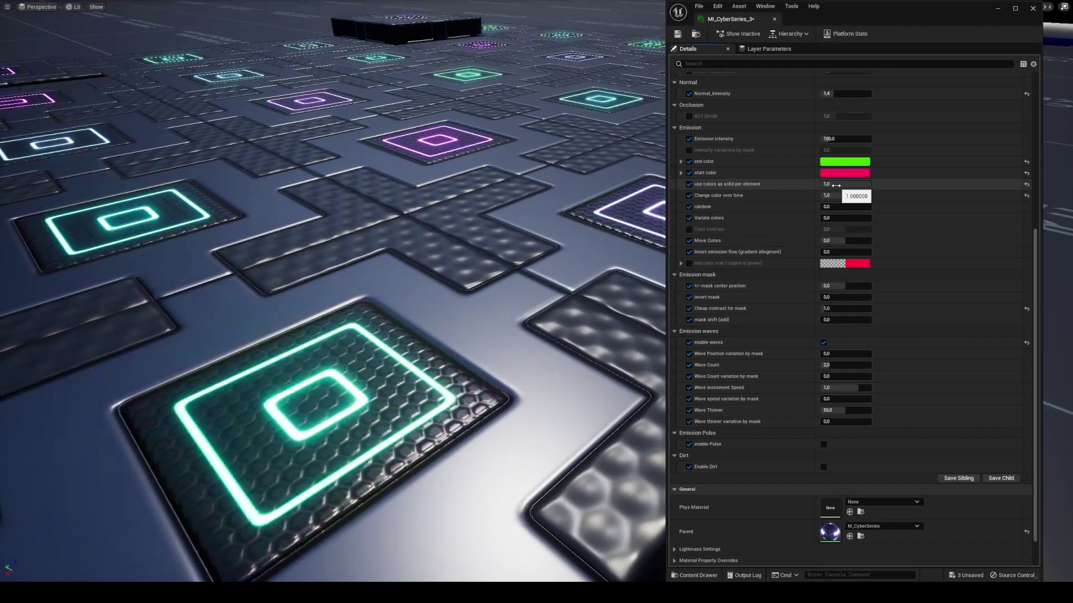
pyautogui.moveTo(836, 185); pyautogui.dragTo(825, 185)
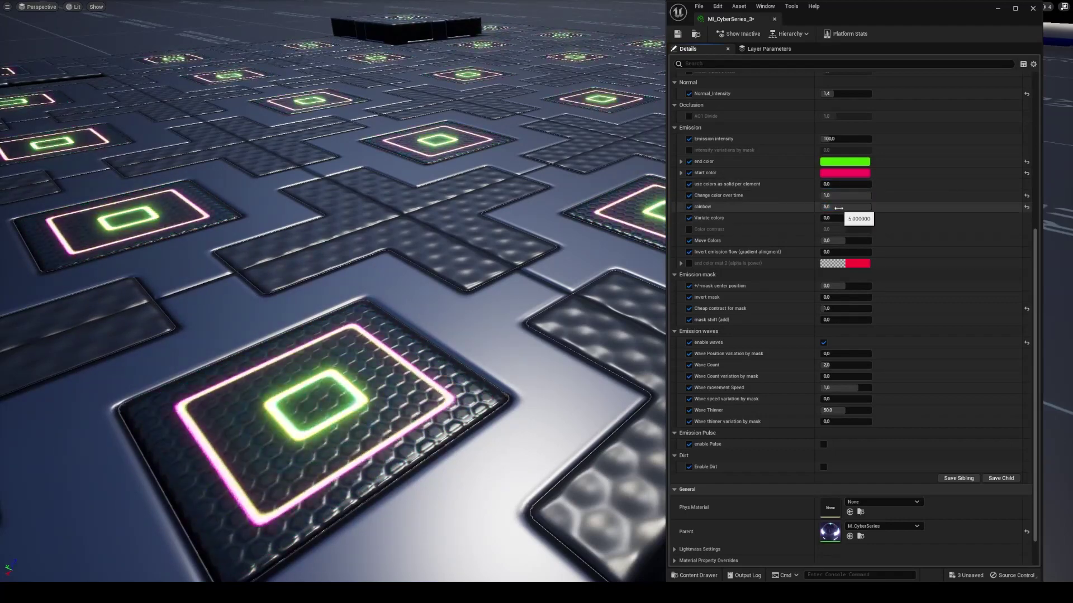
pyautogui.moveTo(845, 195); pyautogui.dragTo(827, 195)
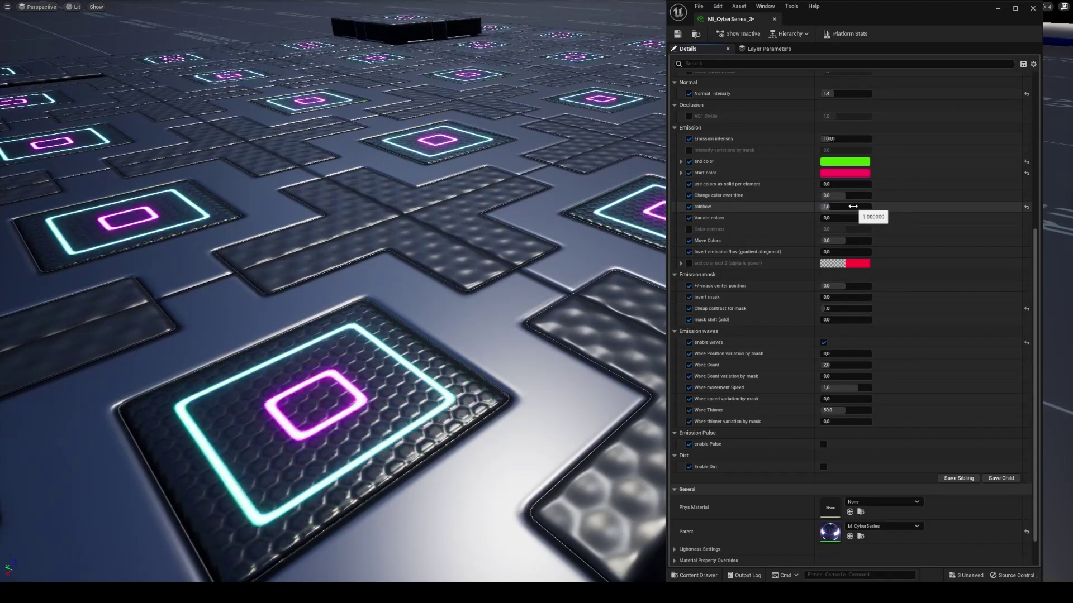
pyautogui.moveTo(843, 206); pyautogui.dragTo(835, 216)
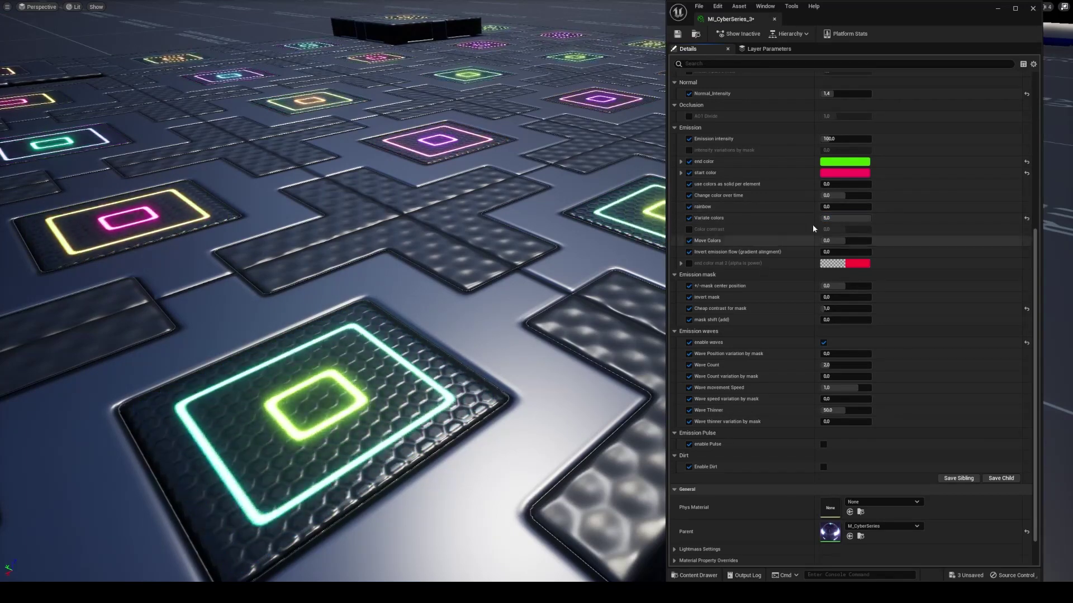
pyautogui.click(1027, 219)
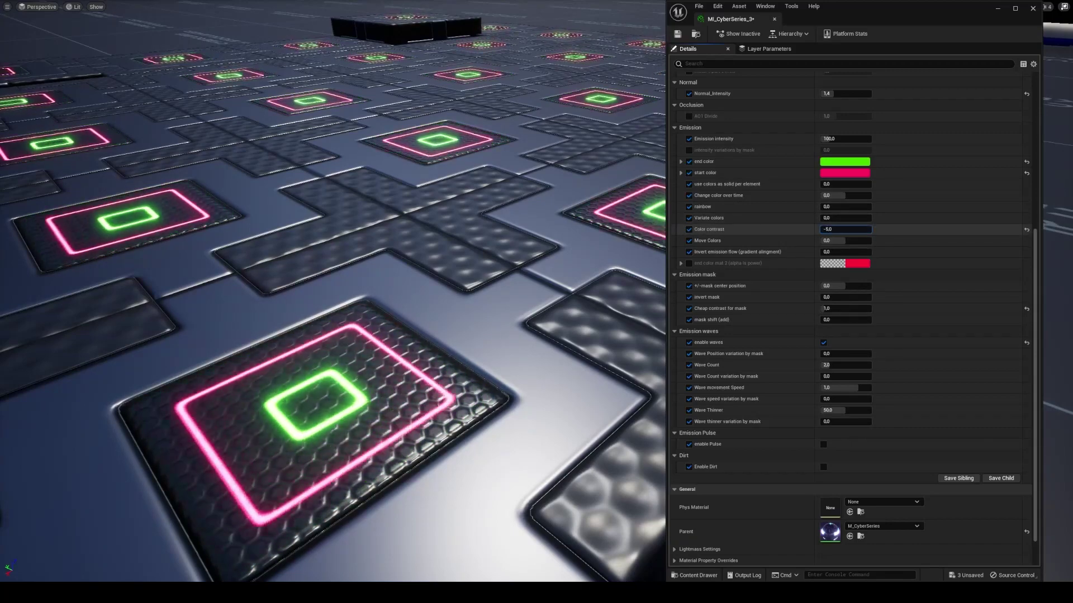
# Set Wave Count to 10 and Wave Thinner to 6.4, sweeping Color contrast through values
pyautogui.moveTo(846, 229); pyautogui.dragTo(869, 229)
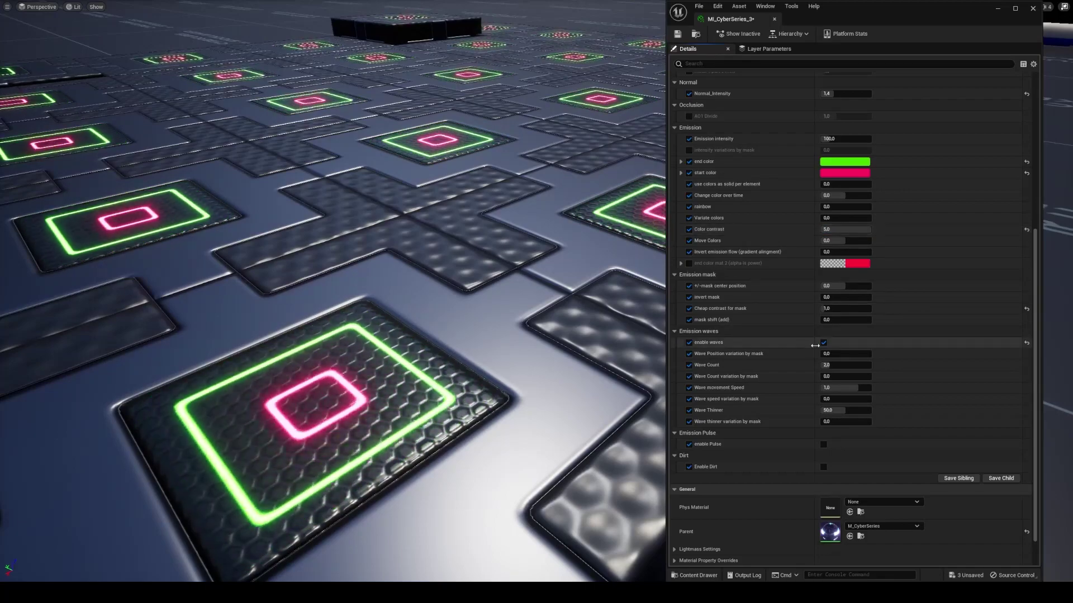
pyautogui.moveTo(836, 365); pyautogui.dragTo(870, 365)
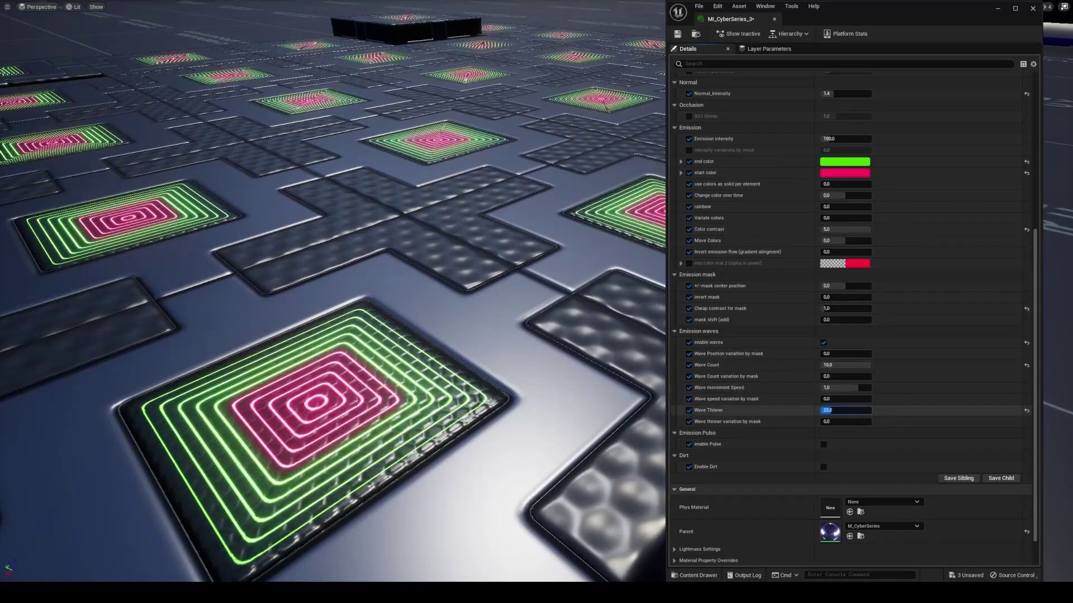
pyautogui.moveTo(827, 411); pyautogui.dragTo(827, 411)
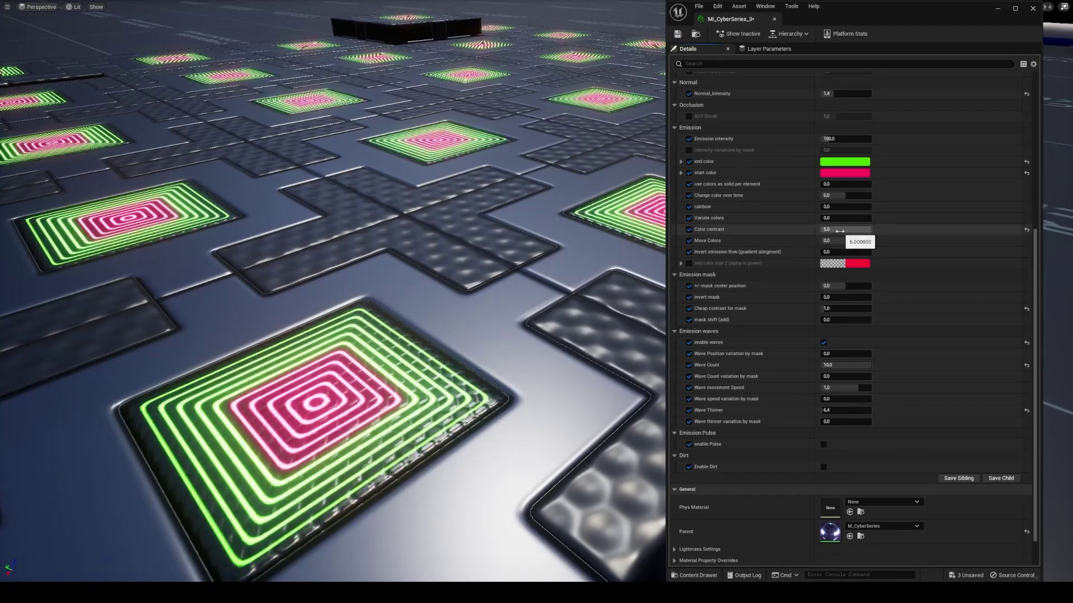
pyautogui.moveTo(840, 229); pyautogui.dragTo(838, 229)
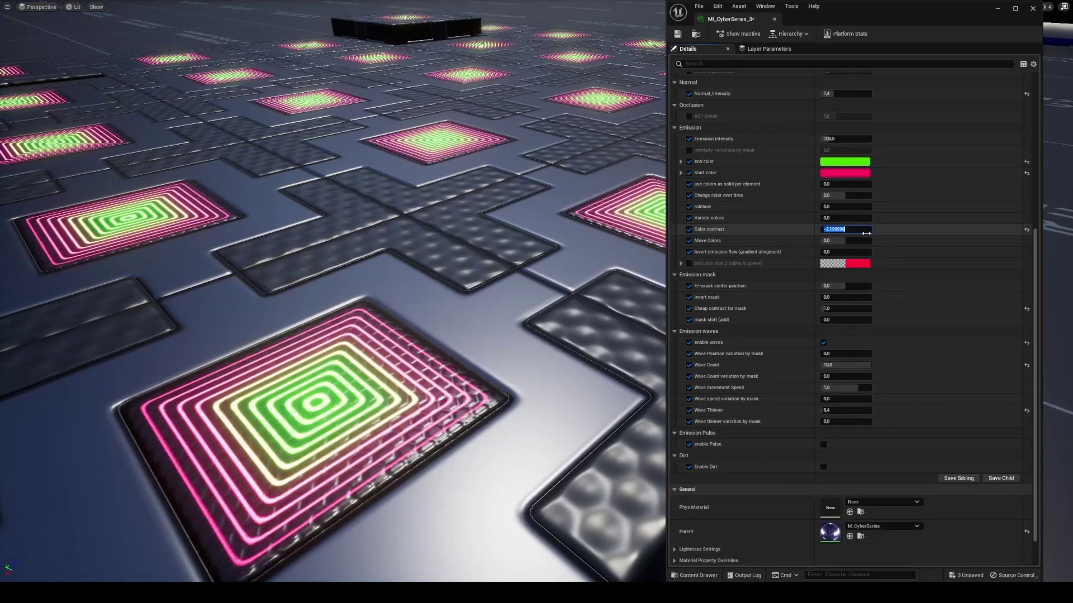
pyautogui.moveTo(838, 229); pyautogui.dragTo(844, 230)
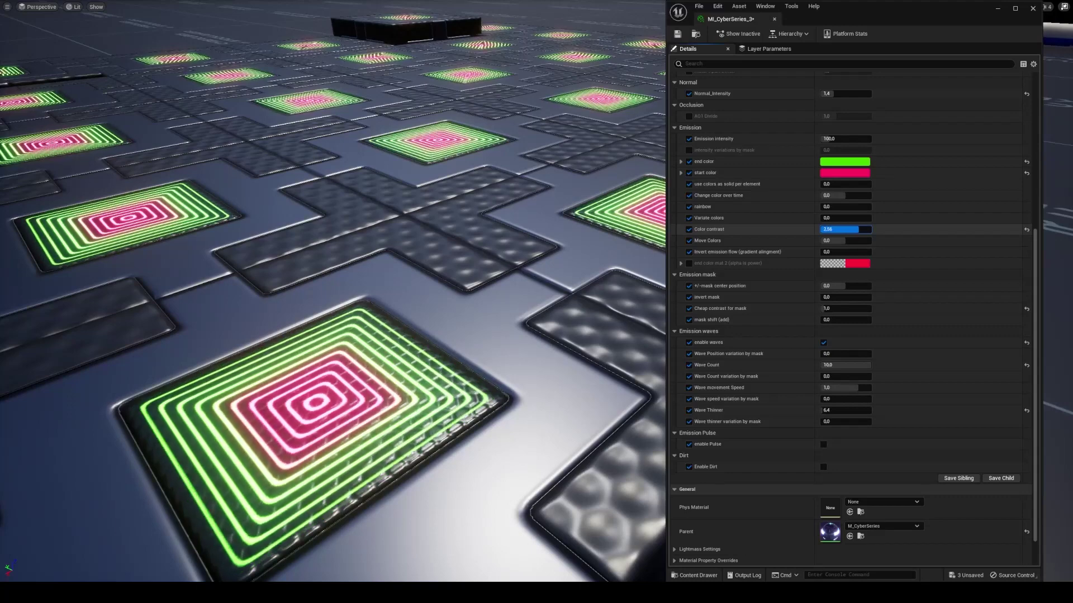
pyautogui.moveTo(839, 229); pyautogui.dragTo(842, 229)
# Try Move Colors and Invert emission flow, then reset contrast, movement and inversion to 0
pyautogui.moveTo(838, 240); pyautogui.dragTo(845, 240)
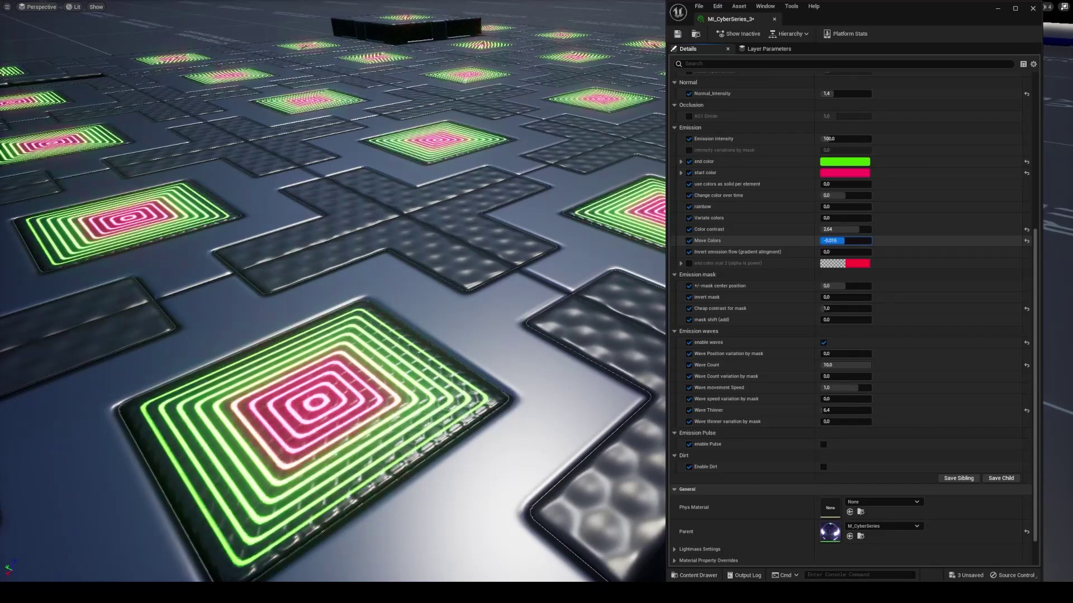
pyautogui.moveTo(863, 240); pyautogui.dragTo(870, 241)
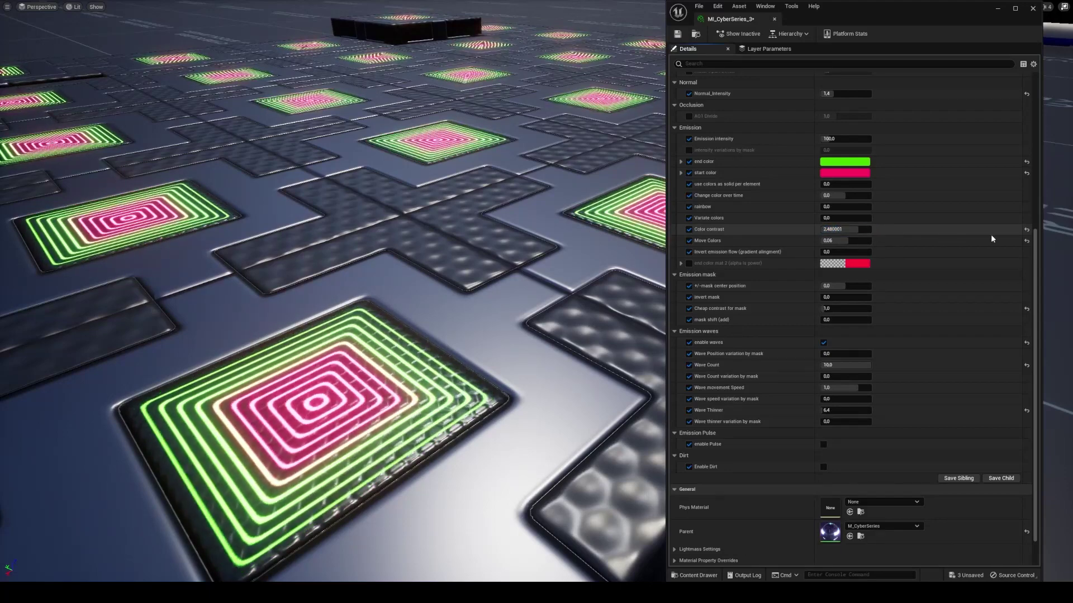
pyautogui.click(1027, 229)
pyautogui.click(1027, 241)
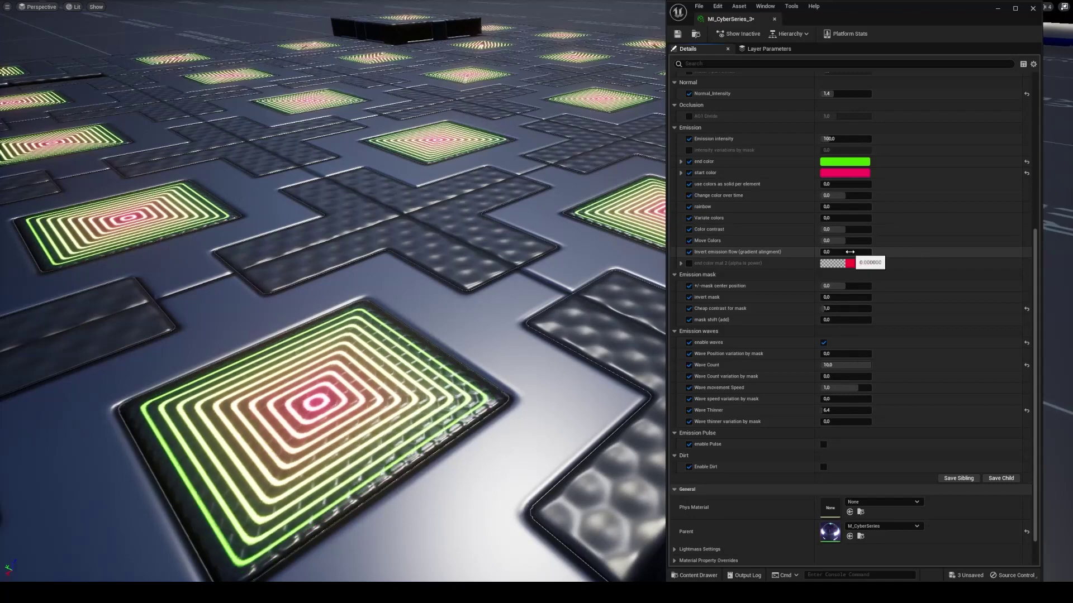
pyautogui.moveTo(849, 252); pyautogui.dragTo(871, 252)
pyautogui.click(1027, 252)
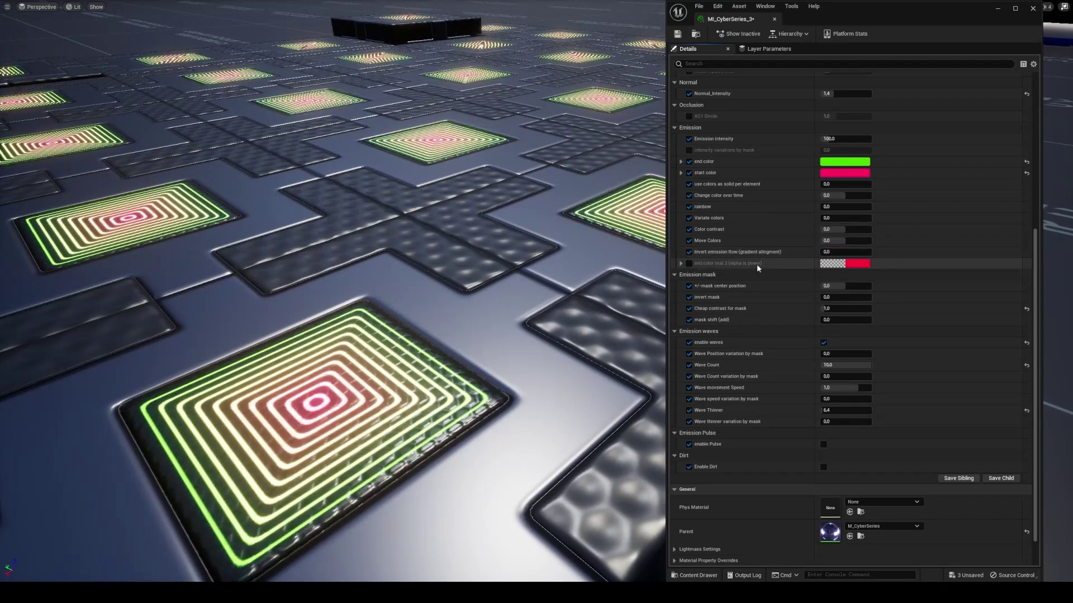
# Try a cyan end color mat 2 at alpha 1, cancel it and untick the override
pyautogui.click(689, 263)
pyautogui.click(844, 265)
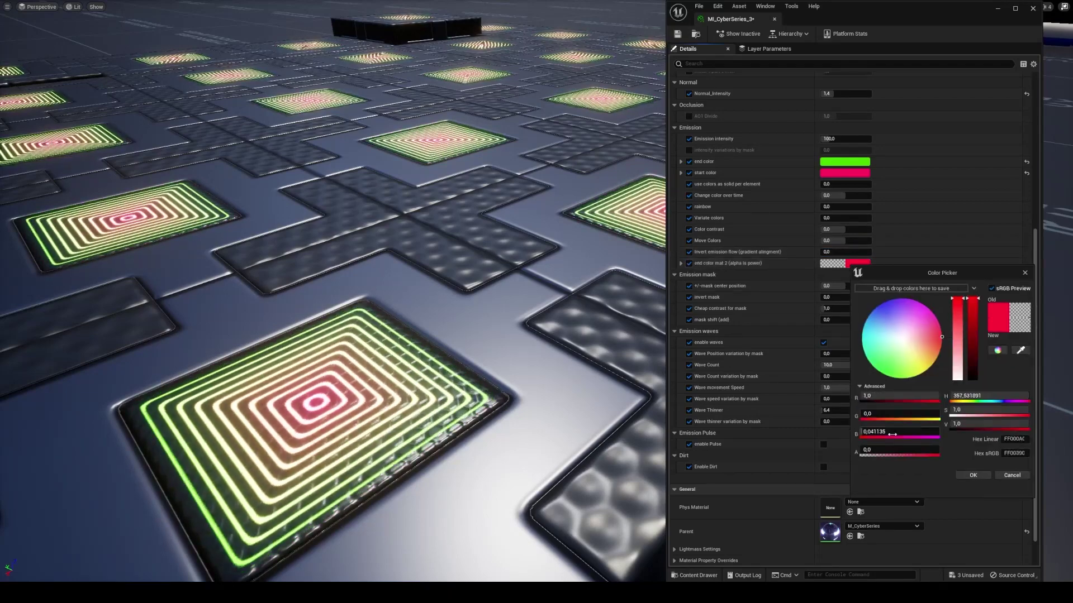
pyautogui.click(872, 450)
pyautogui.write('1')
pyautogui.press('Return')
pyautogui.moveTo(932, 347)
pyautogui.mouseDown()
pyautogui.moveTo(864, 363)
pyautogui.moveTo(831, 304)
pyautogui.mouseUp()
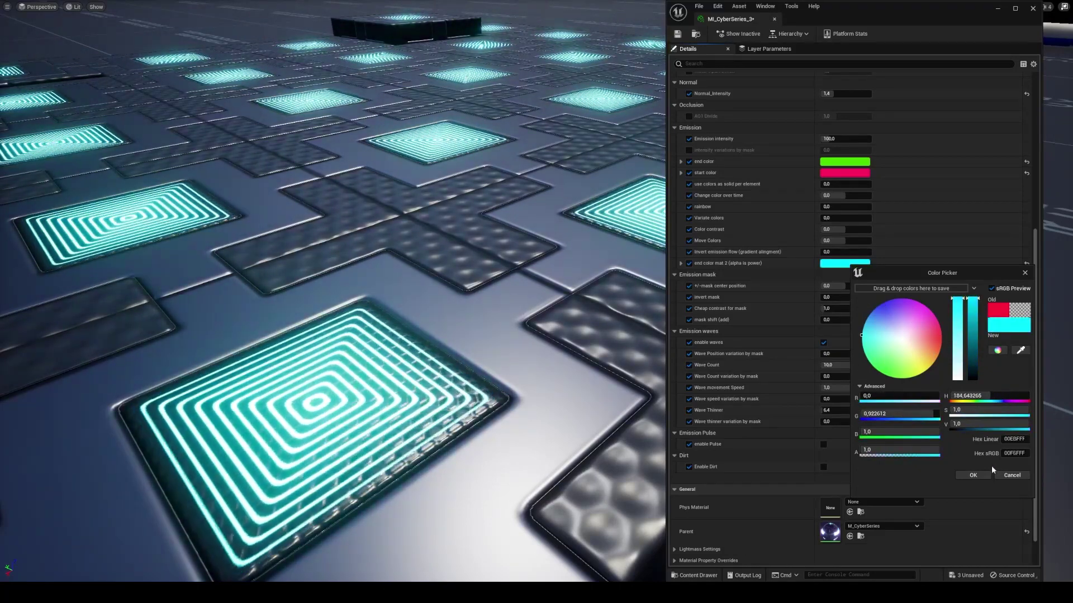
pyautogui.click(1012, 476)
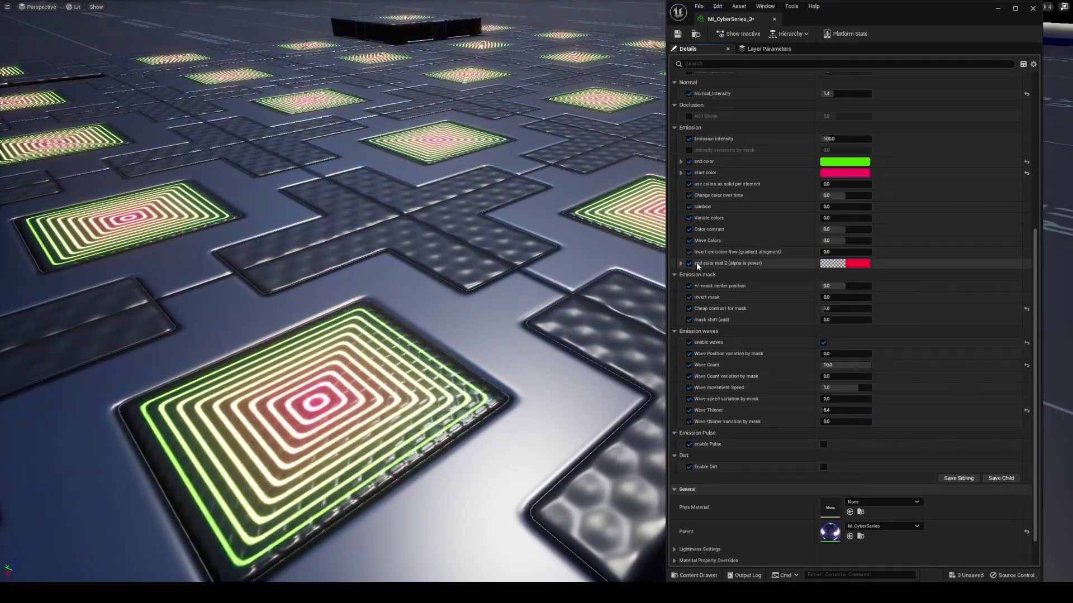
pyautogui.click(689, 263)
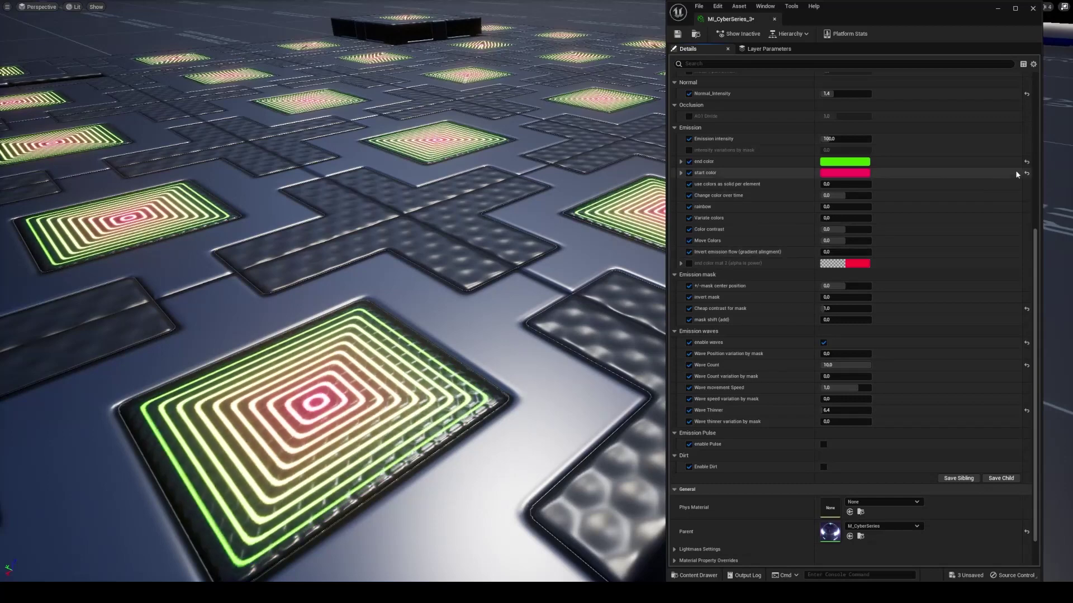
# Reset the start and end emission colours to their defaults and try inverting the emission flow
pyautogui.click(1027, 172)
pyautogui.click(1027, 162)
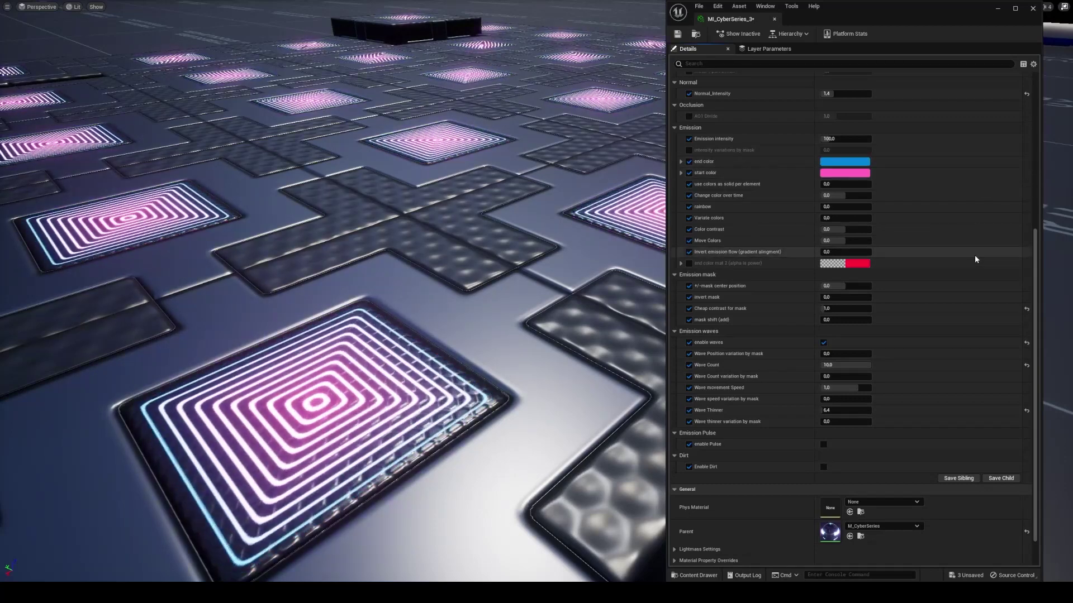
pyautogui.moveTo(876, 252); pyautogui.dragTo(820, 252)
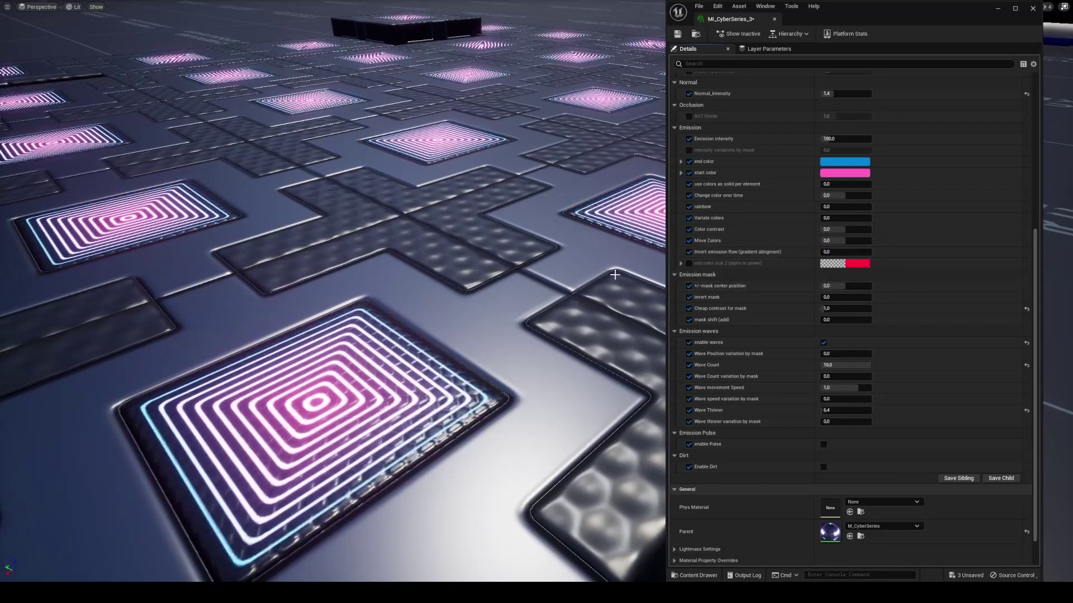
# Viewing the cube's corner, set Wave Position variation by mask to 1 and Wave Count to 1
pyautogui.scroll(5, 530, 56)
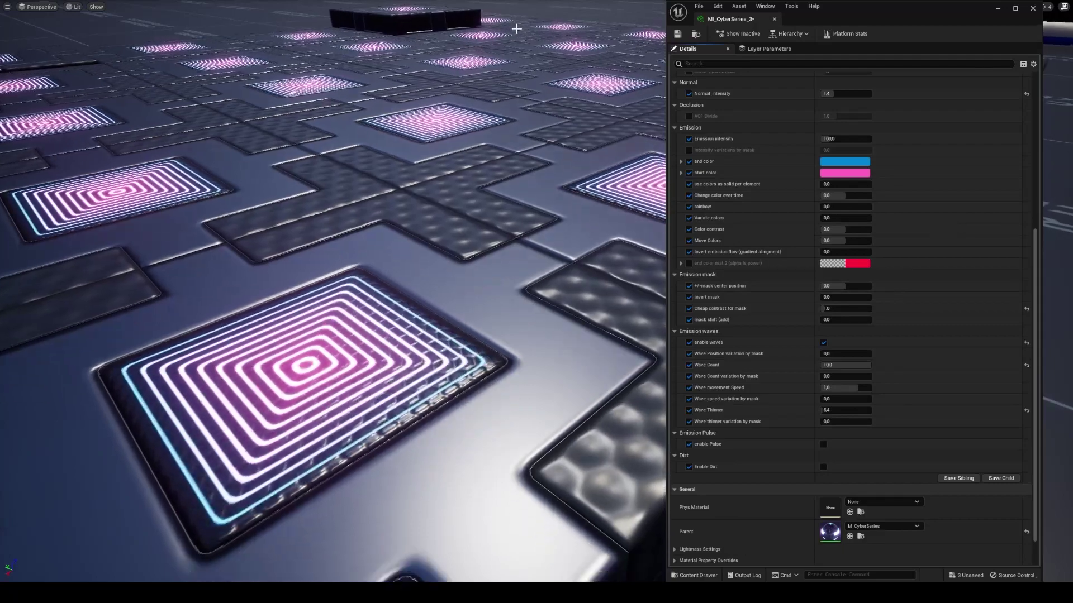
pyautogui.moveTo(530, 56); pyautogui.dragTo(541, 69)
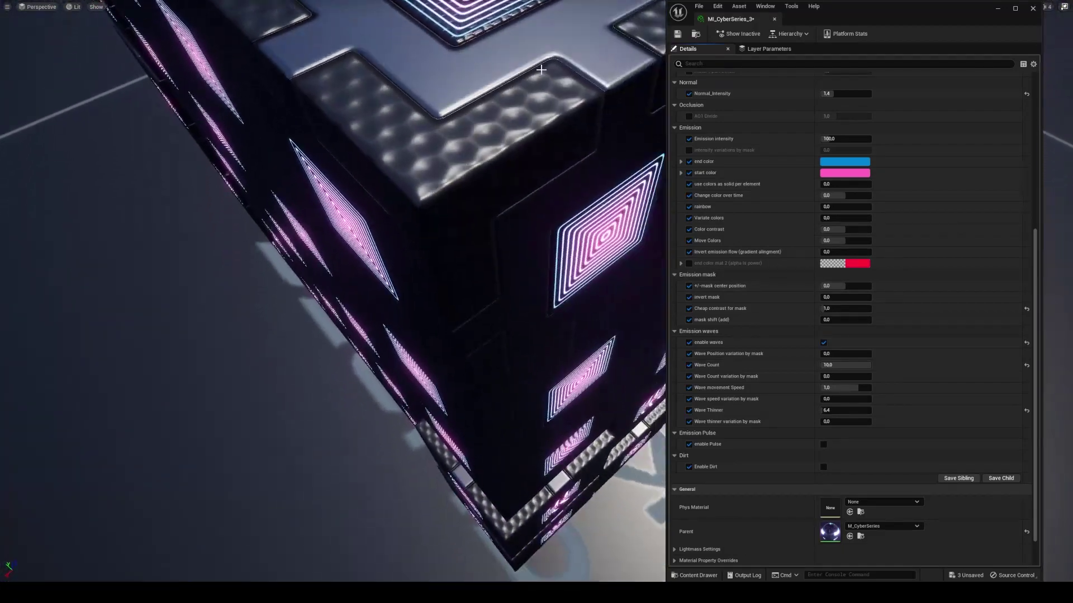
pyautogui.scroll(2, 541, 69)
pyautogui.scroll(3, 542, 69)
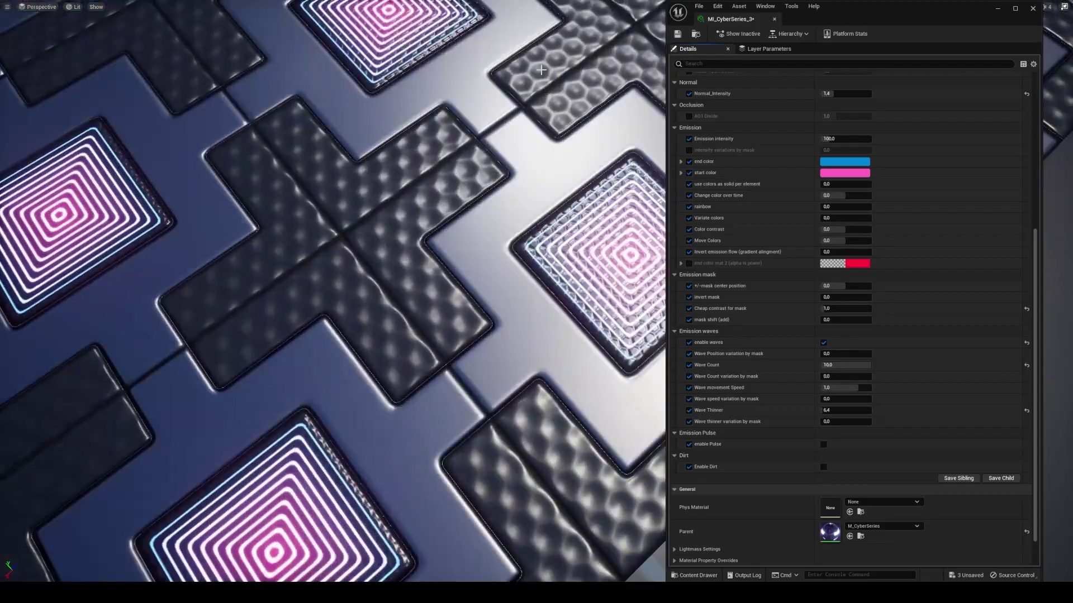
pyautogui.scroll(2, 541, 69)
pyautogui.scroll(-5, 541, 69)
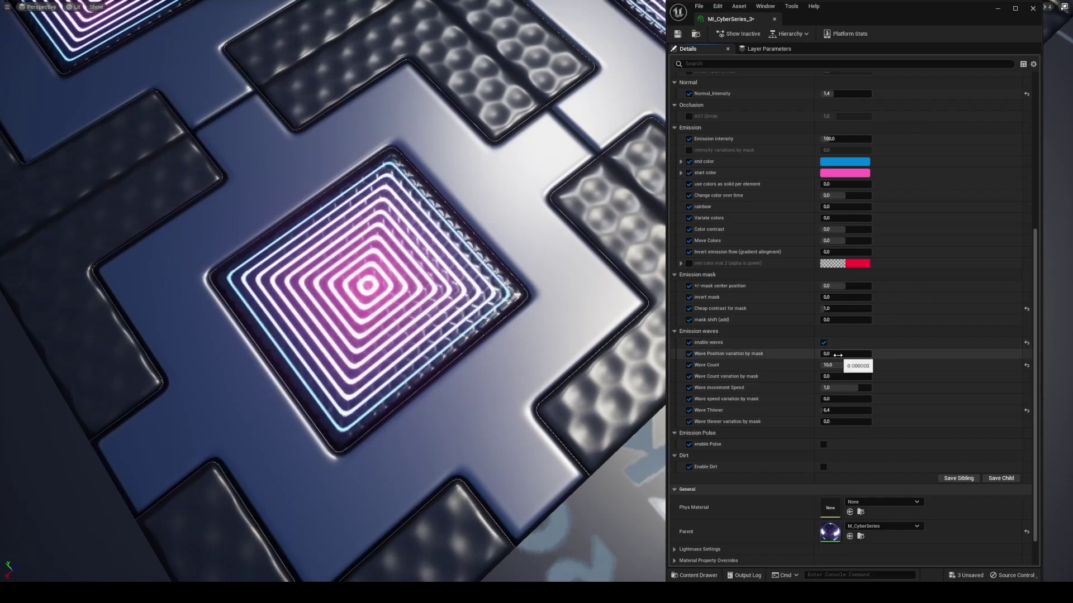
pyautogui.moveTo(839, 354)
pyautogui.write('1')
pyautogui.press('Return')
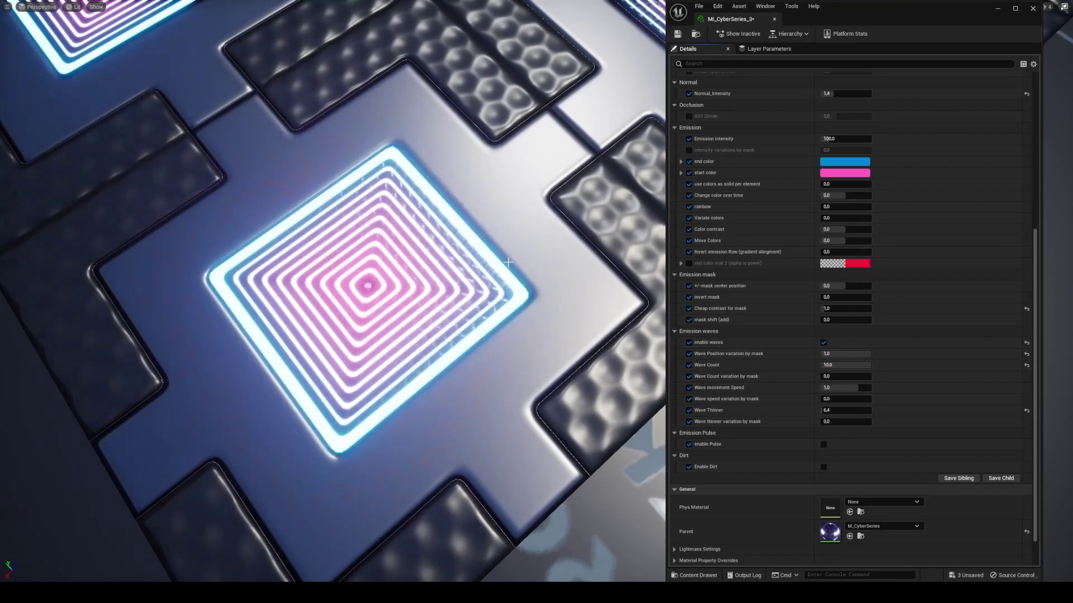
pyautogui.click(845, 365)
pyautogui.write('1')
pyautogui.press('Return')
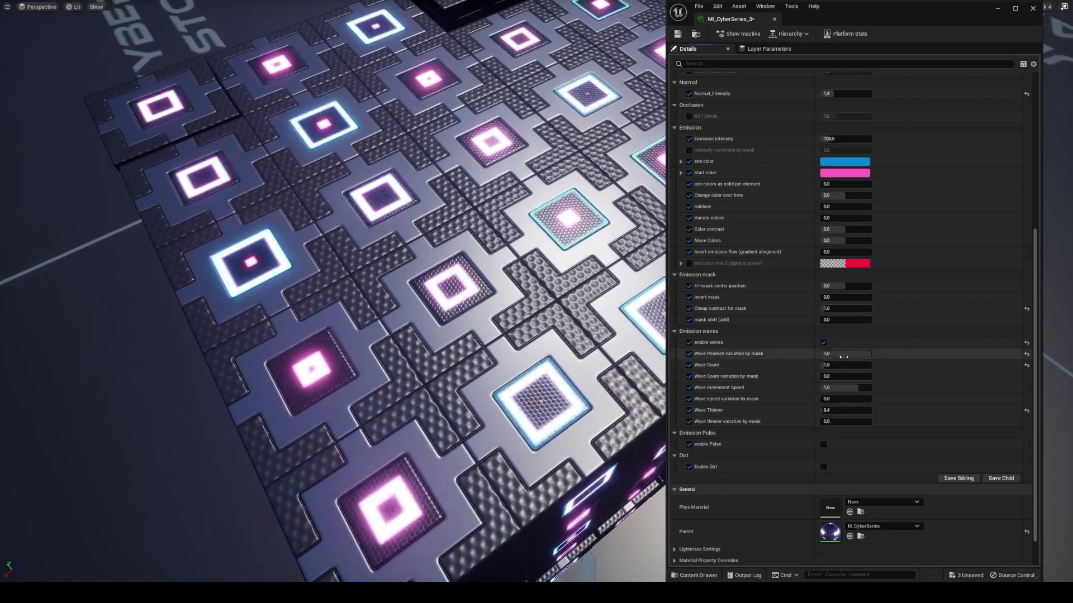
# Adjust Wave Position variation, then try Wave Count 3 and 2, settling on 3
pyautogui.moveTo(849, 353); pyautogui.dragTo(820, 353)
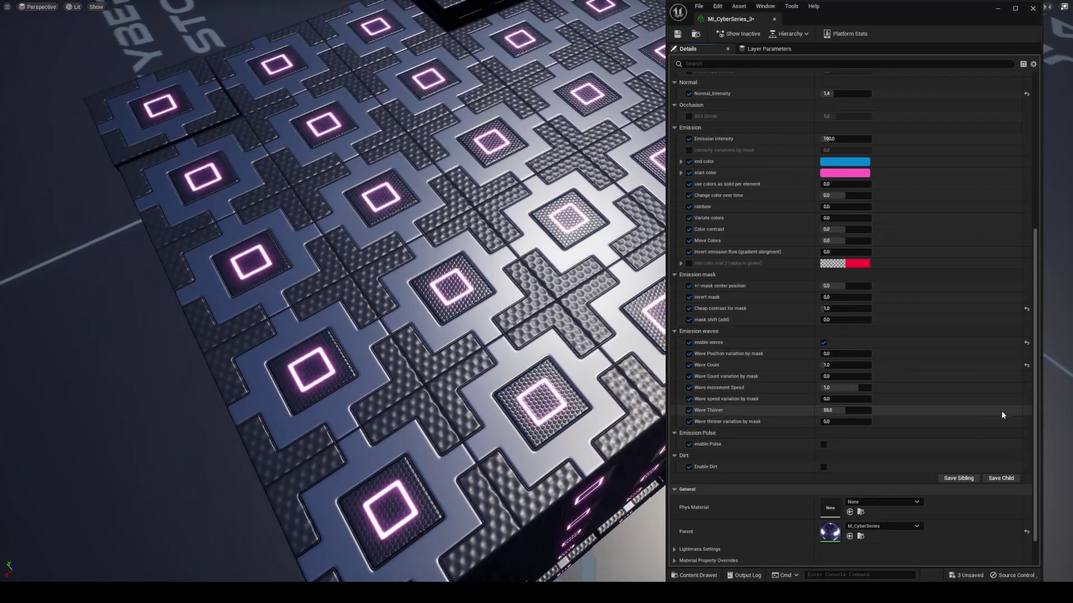
pyautogui.moveTo(837, 353); pyautogui.dragTo(838, 354)
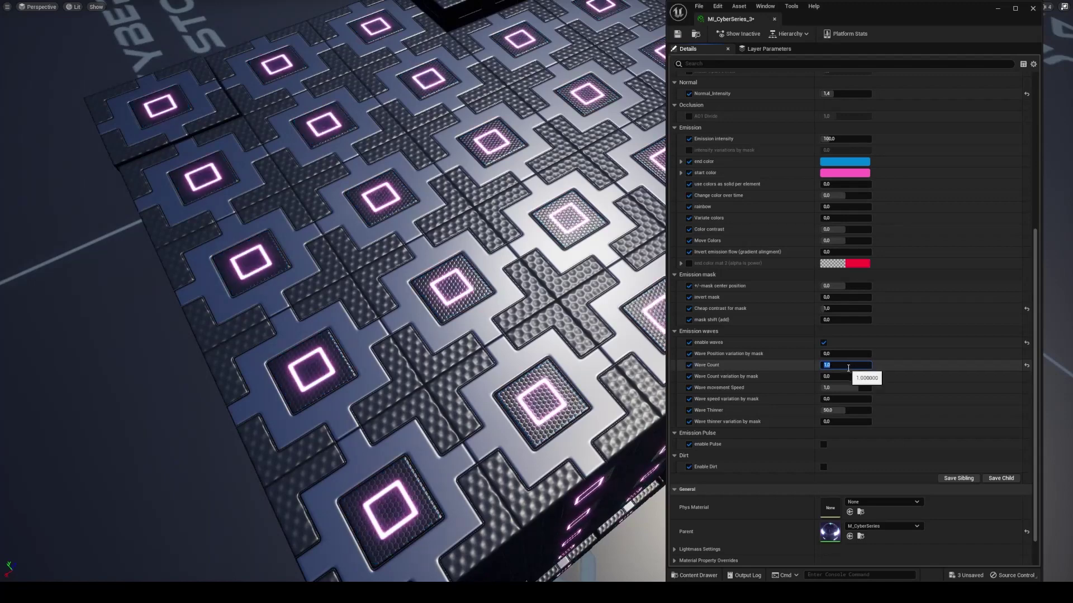
pyautogui.write('3')
pyautogui.press('Return')
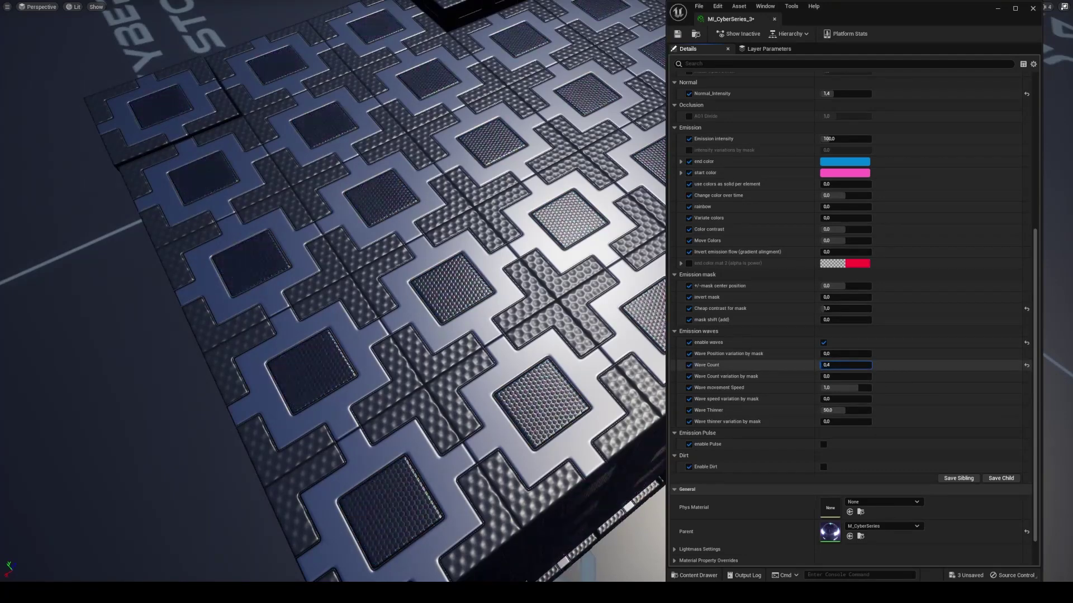
pyautogui.write('2')
pyautogui.press('Return')
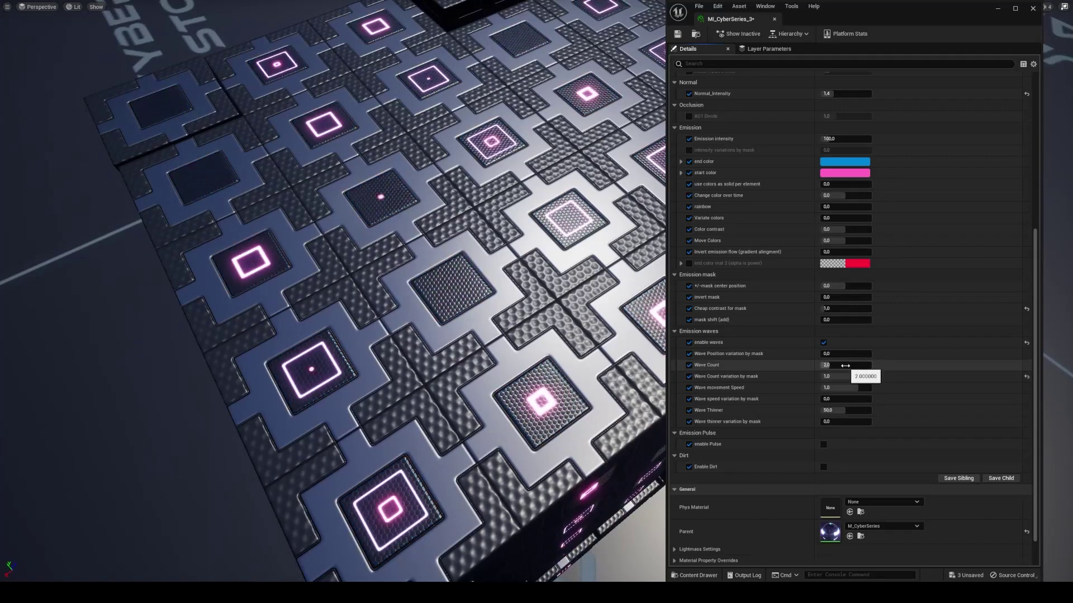
pyautogui.press('Return')
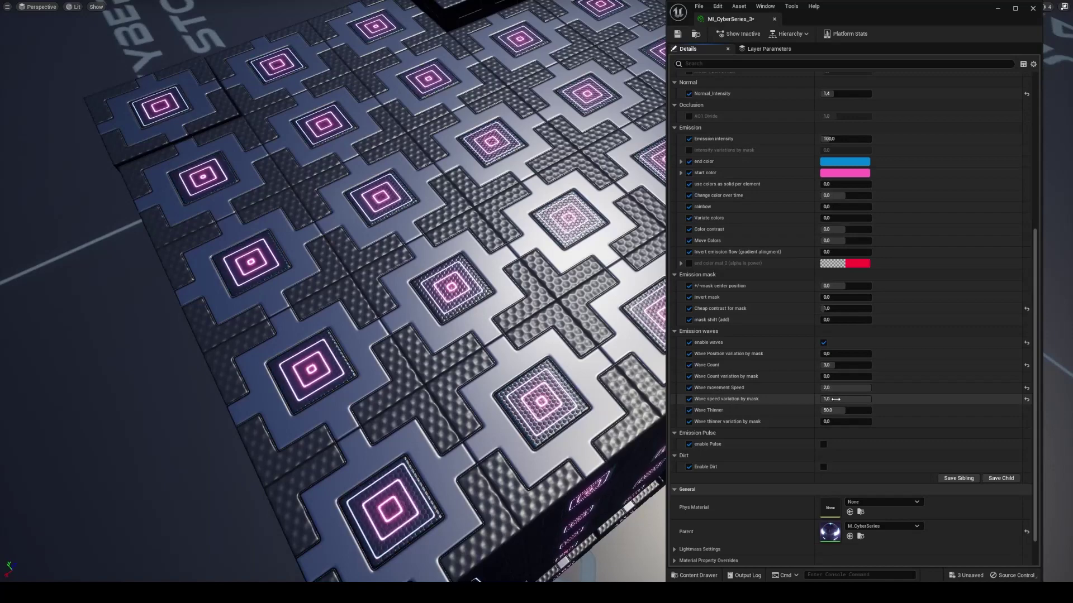
# Try a negative Wave movement Speed, then reset speed and speed variation to defaults
pyautogui.moveTo(839, 388); pyautogui.dragTo(836, 388)
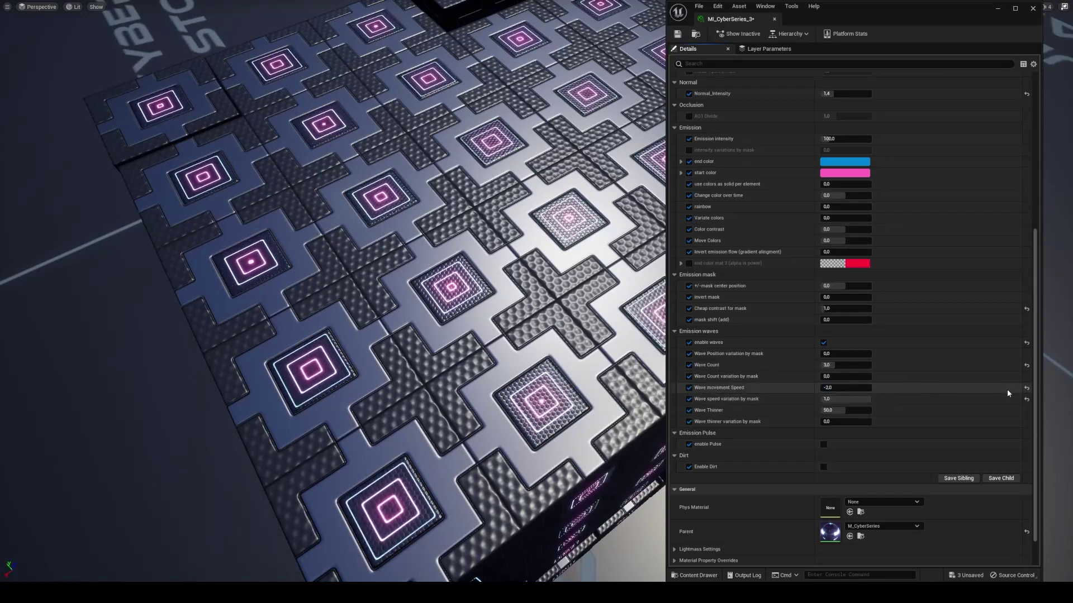
pyautogui.click(1026, 388)
pyautogui.click(1026, 399)
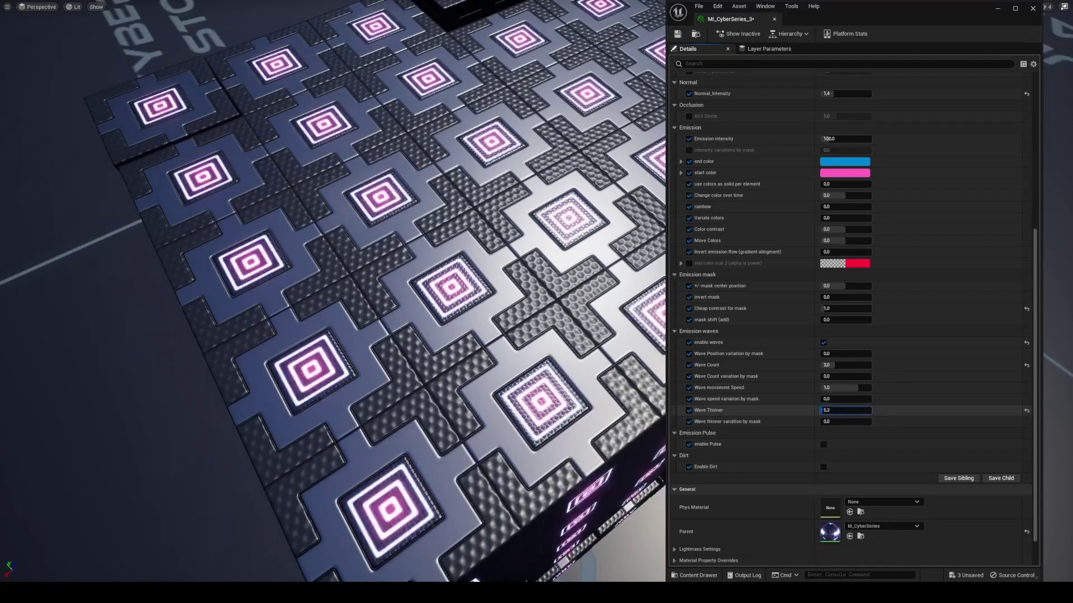
# Try Wave Thinner values like 7.2 and thinner variation, then reset both to defaults
pyautogui.write('07.2')
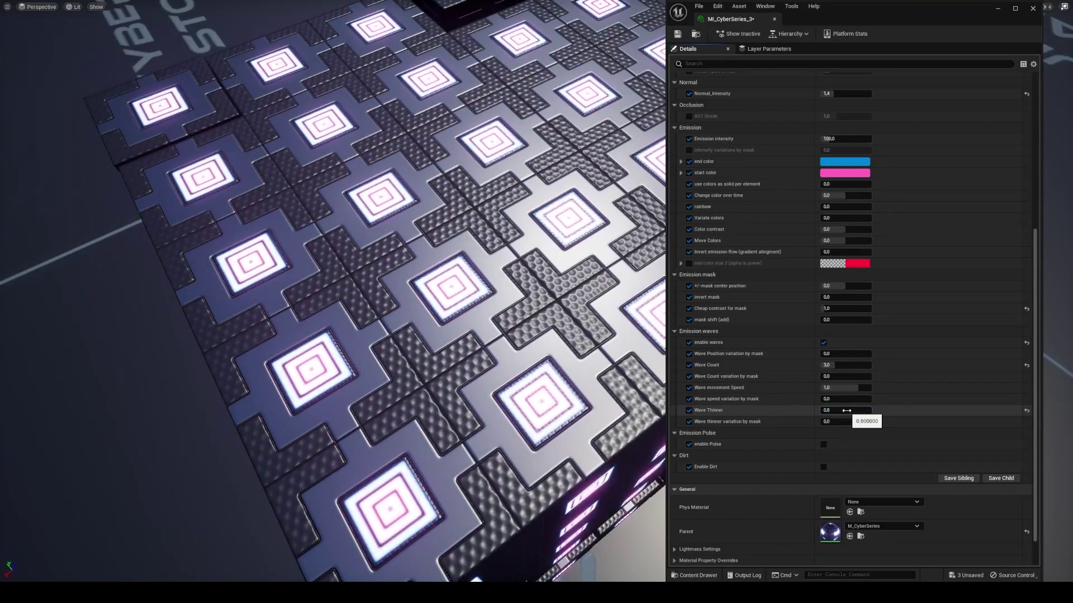
pyautogui.moveTo(846, 411); pyautogui.dragTo(847, 410)
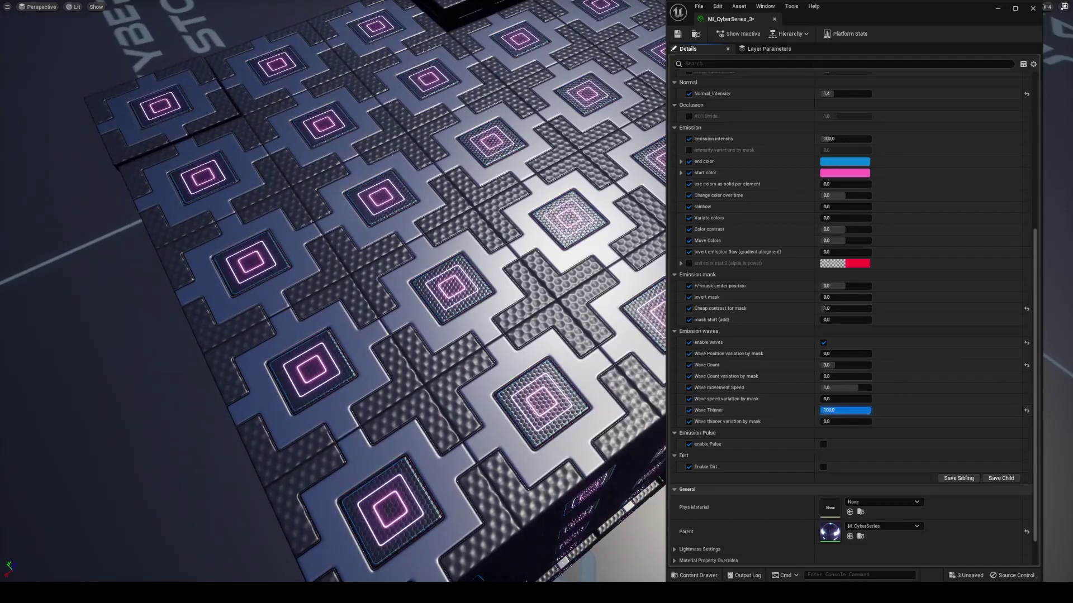
pyautogui.click(1026, 412)
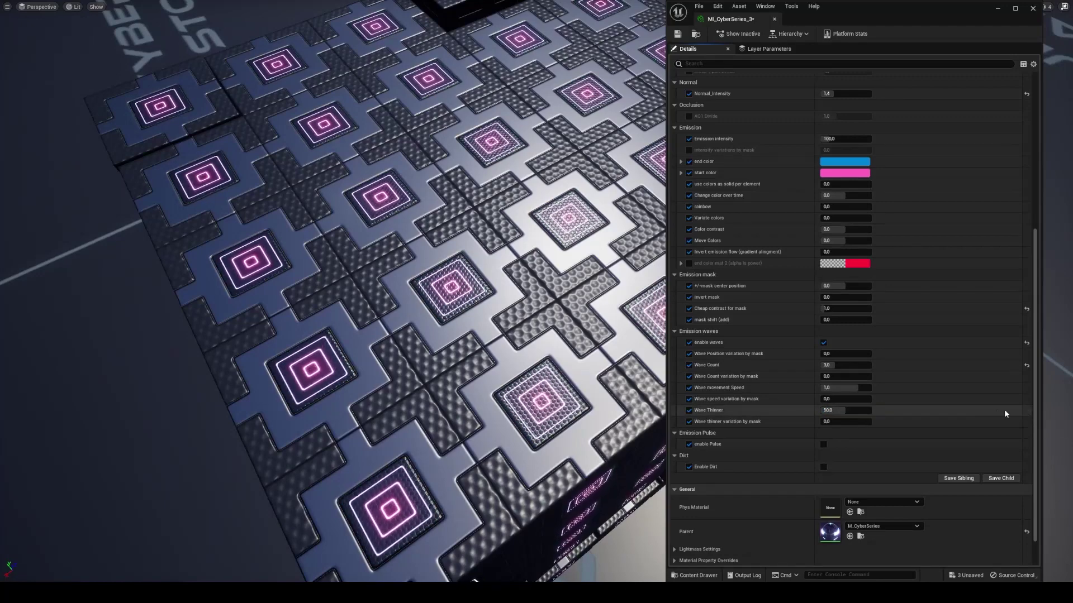
pyautogui.moveTo(858, 411); pyautogui.dragTo(864, 410)
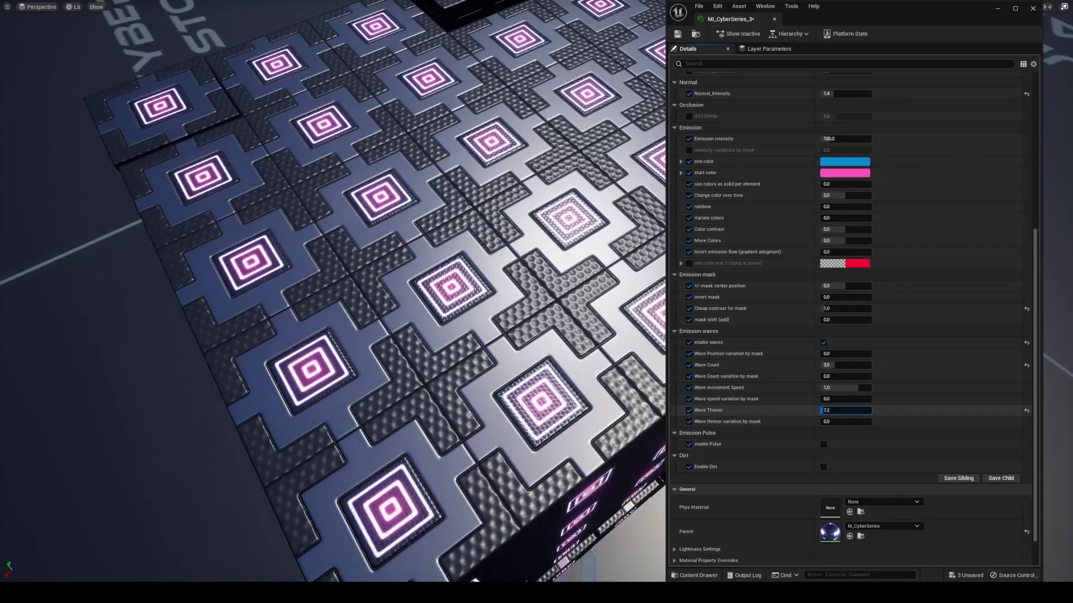
pyautogui.press('Return')
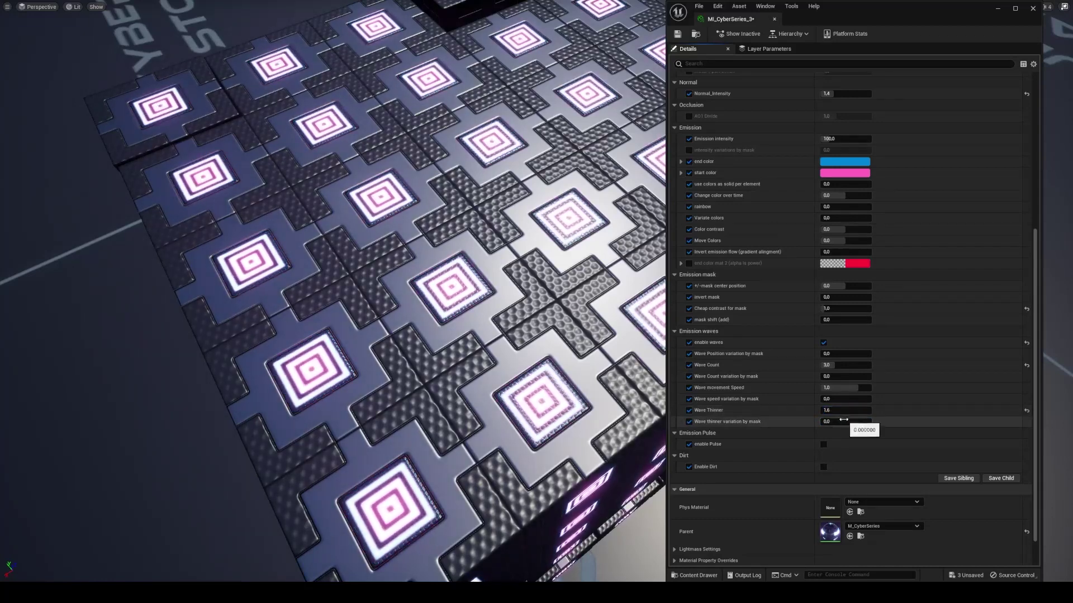
pyautogui.moveTo(845, 422)
pyautogui.mouseDown()
pyautogui.moveTo(826, 422)
pyautogui.moveTo(861, 411)
pyautogui.moveTo(832, 421)
pyautogui.mouseUp()
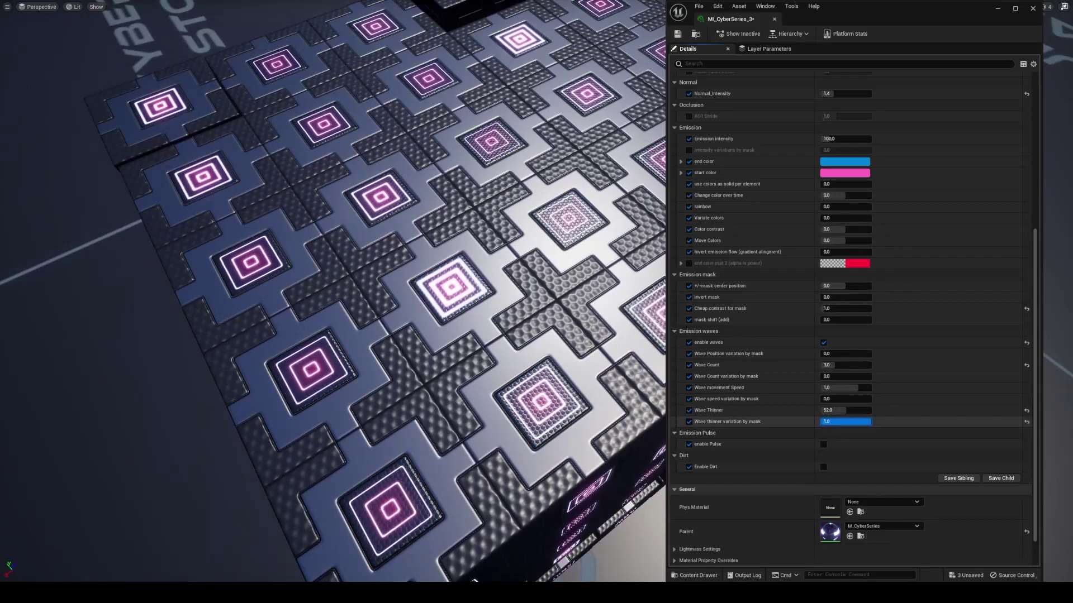
pyautogui.click(1026, 411)
pyautogui.click(1026, 422)
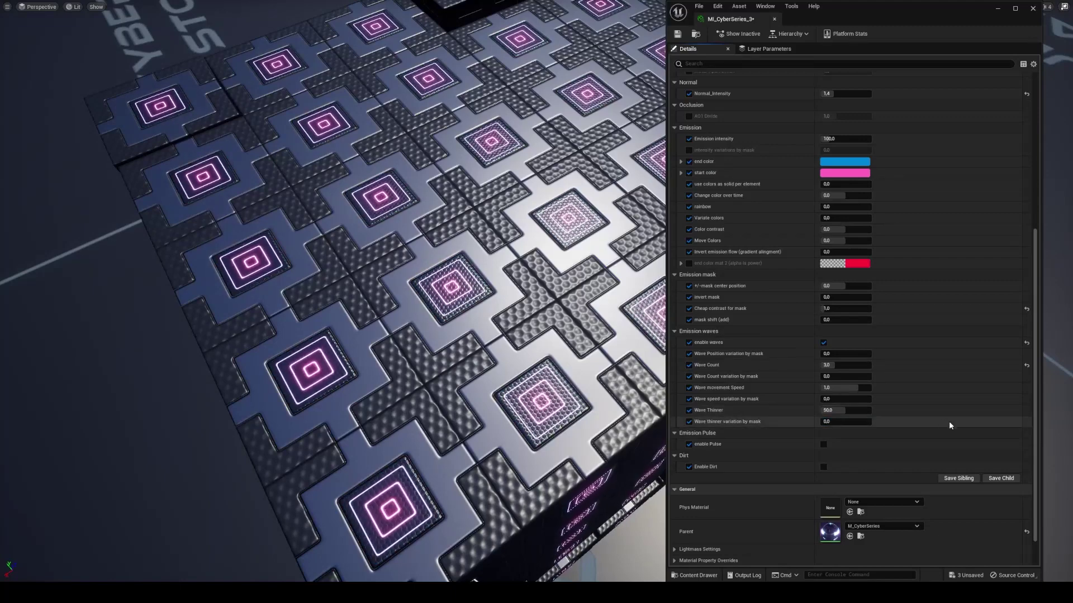
pyautogui.scroll(-3, 889, 414)
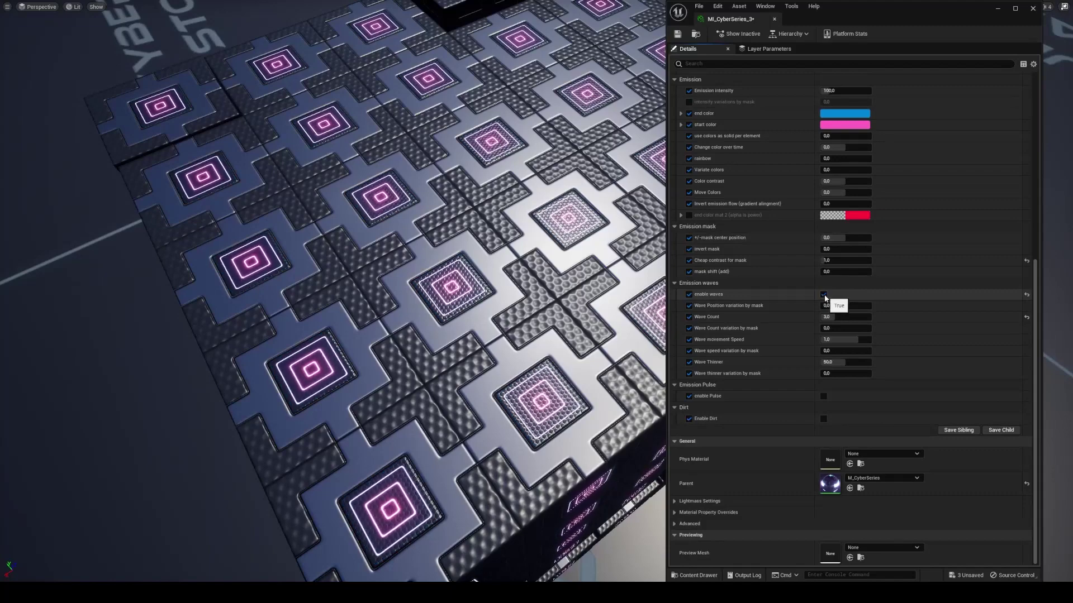
# Turn off emission waves and enable Emission Pulse with a pulse rate of 5
pyautogui.click(823, 294)
pyautogui.click(823, 396)
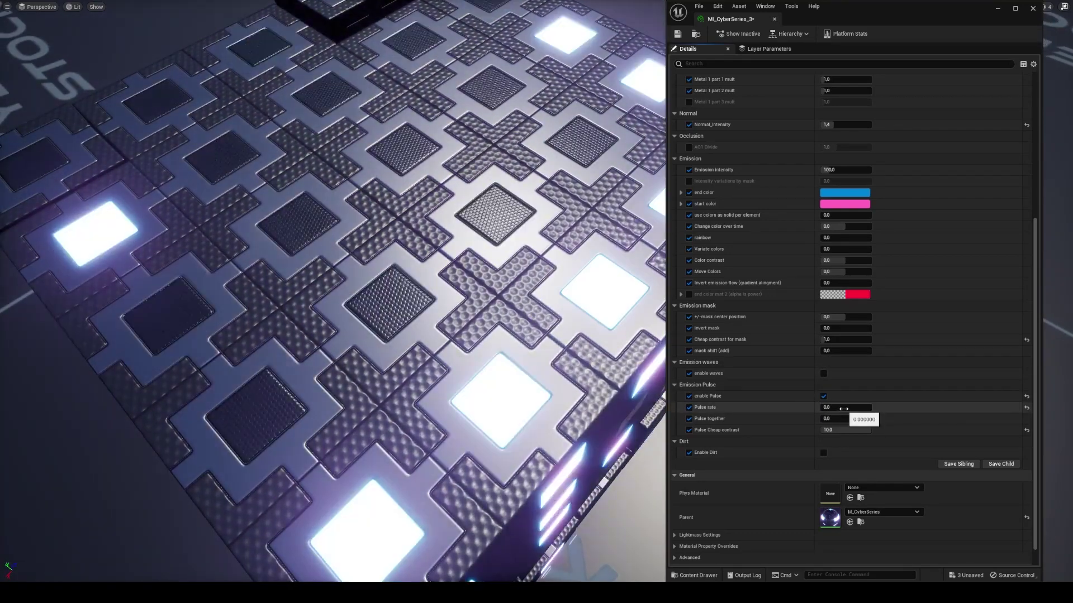
pyautogui.click(832, 407)
pyautogui.write('5')
pyautogui.press('Return')
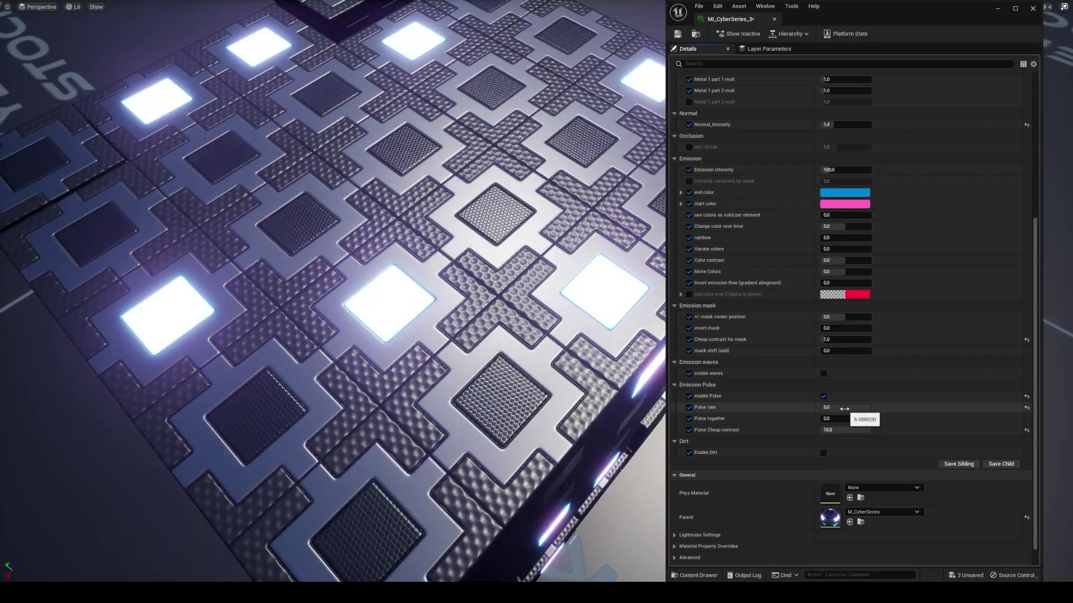
# Lower the pulse rate to 0.1 and set Pulse together to 1
pyautogui.click(844, 409)
pyautogui.write('0.1')
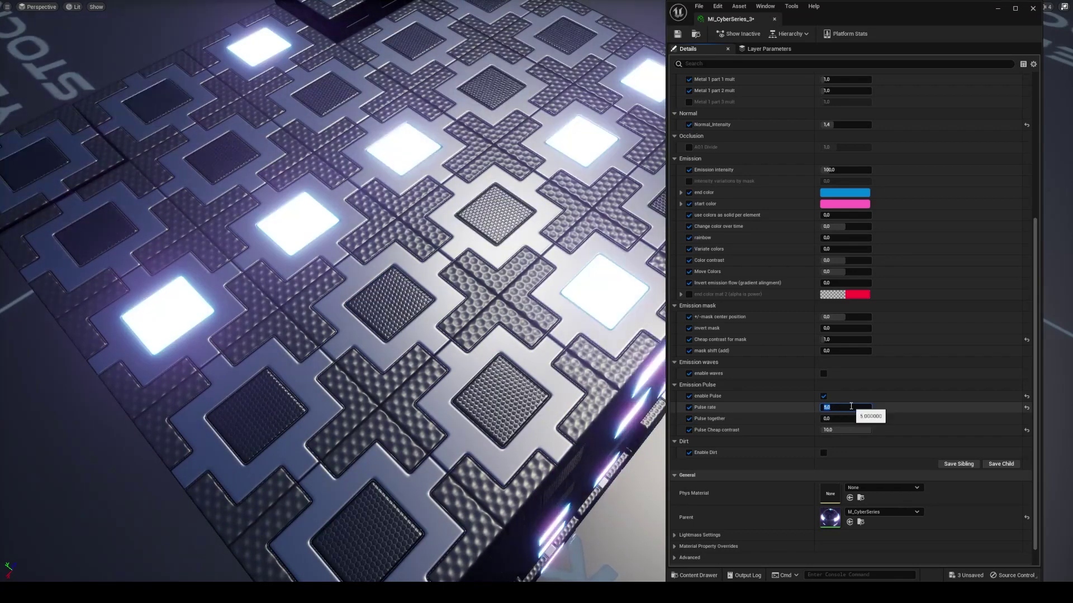
pyautogui.press('Return')
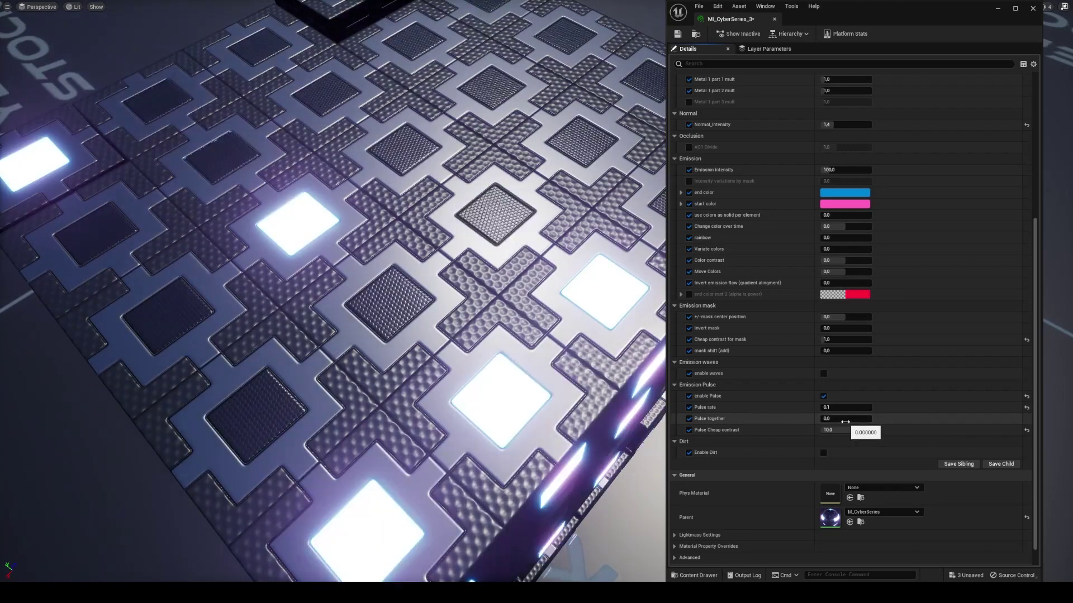
pyautogui.click(845, 419)
pyautogui.write('1')
pyautogui.press('Return')
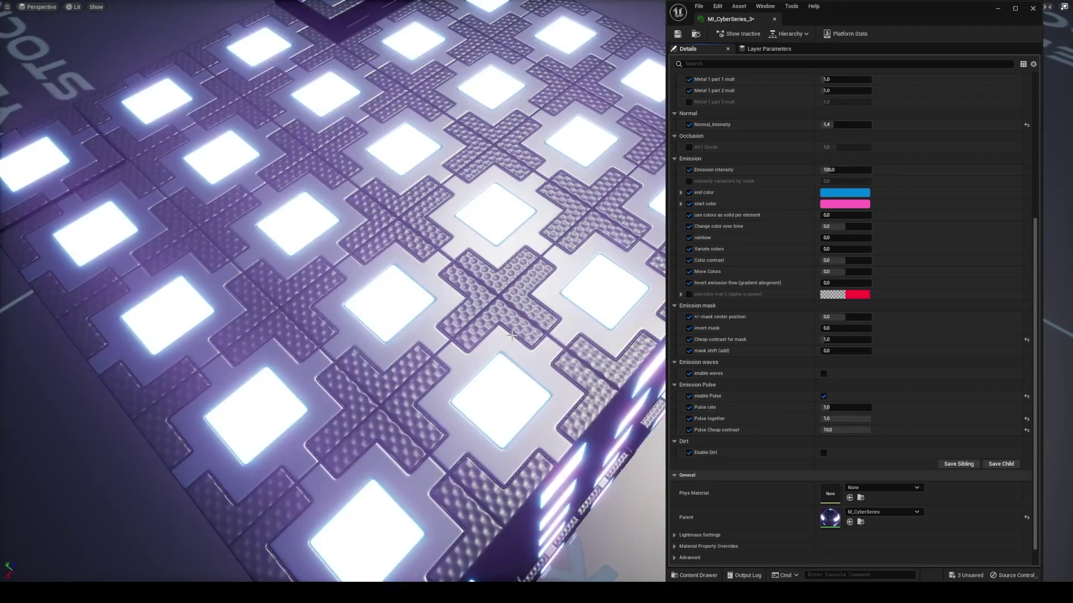
# Turn off the emission pulse and enable dirt, viewing the cube's top face closely
pyautogui.click(823, 396)
pyautogui.click(824, 419)
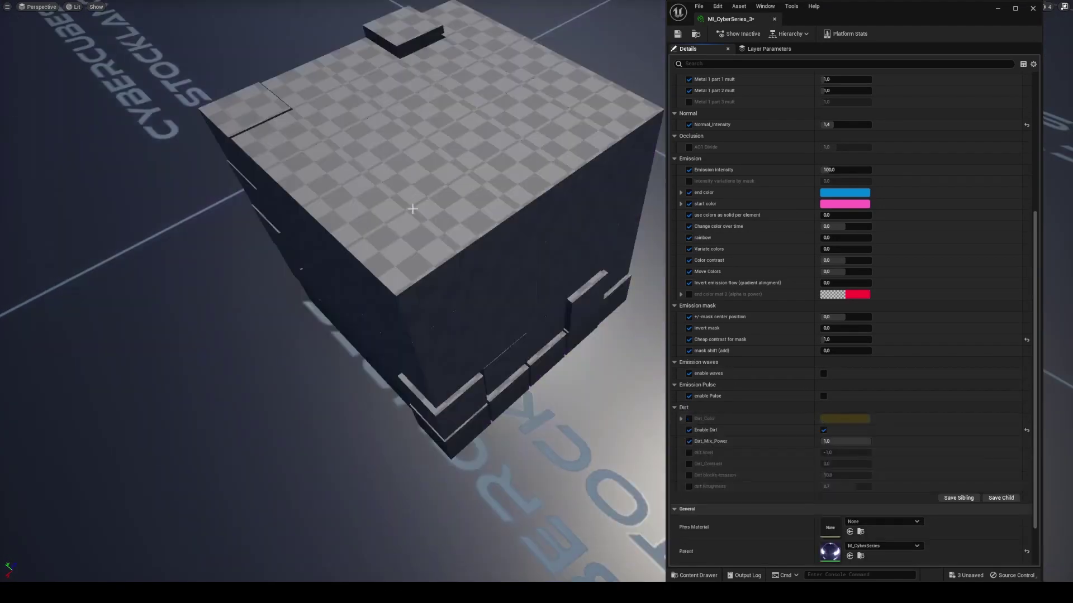
pyautogui.scroll(3, 426, 196)
pyautogui.scroll(2, 427, 192)
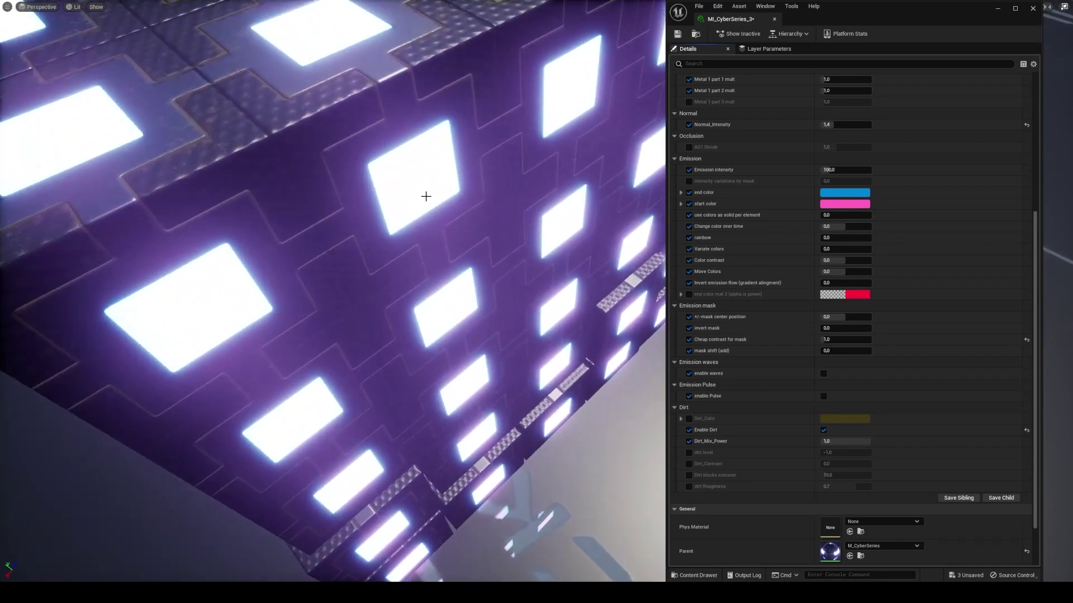
pyautogui.scroll(4, 426, 196)
pyautogui.moveTo(426, 196); pyautogui.dragTo(438, 192, button='right')
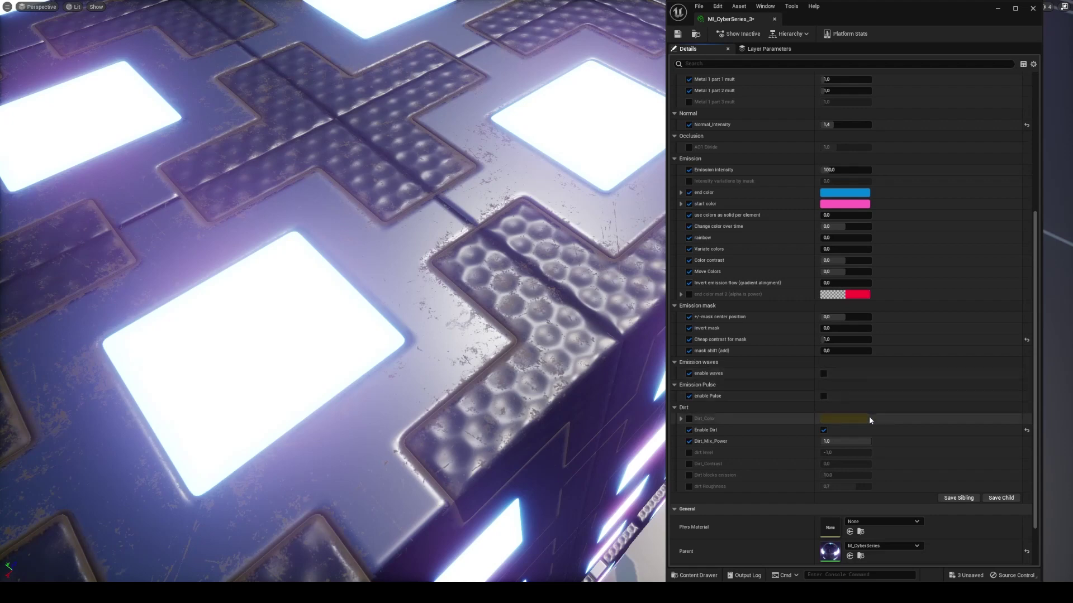
# Enable the dirt overrides, set dirt level 0.488 and Dirt blocks emission 75, and re-enable waves
pyautogui.click(689, 453)
pyautogui.click(689, 463)
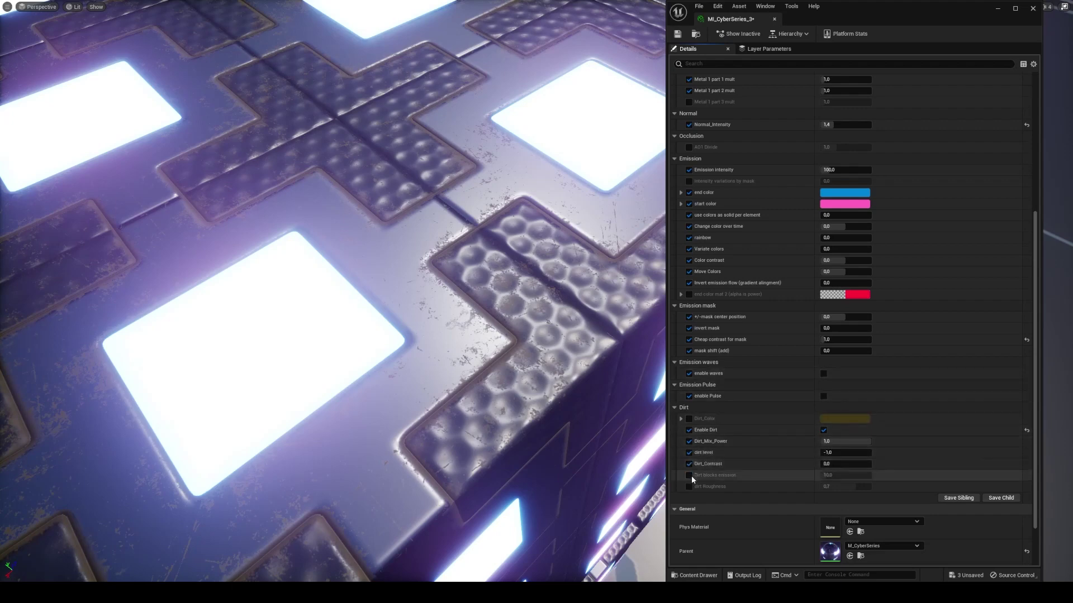
pyautogui.click(688, 475)
pyautogui.click(689, 486)
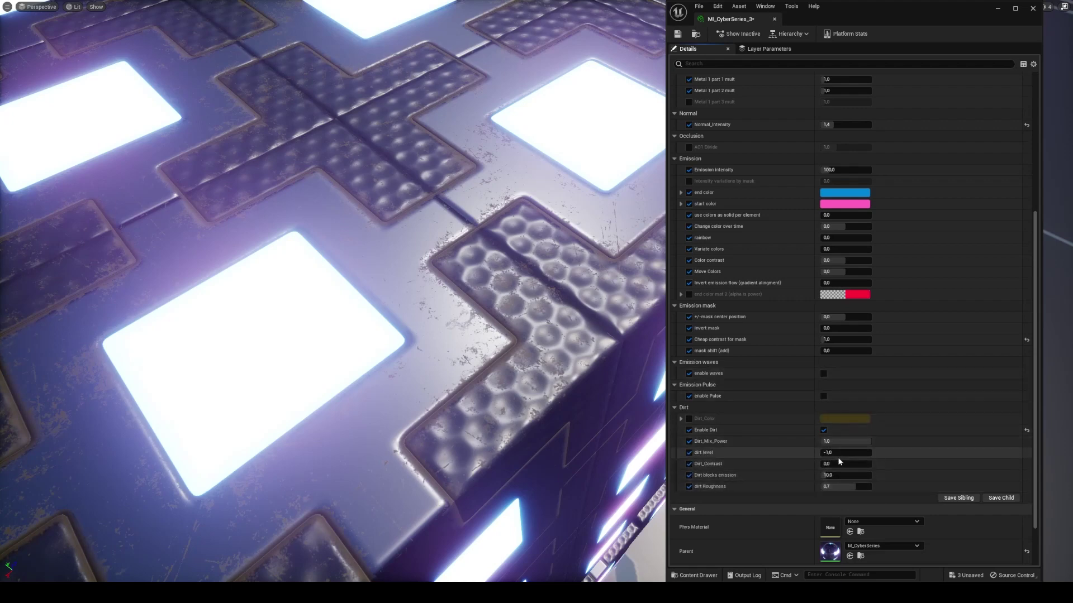
pyautogui.moveTo(839, 455); pyautogui.dragTo(855, 455)
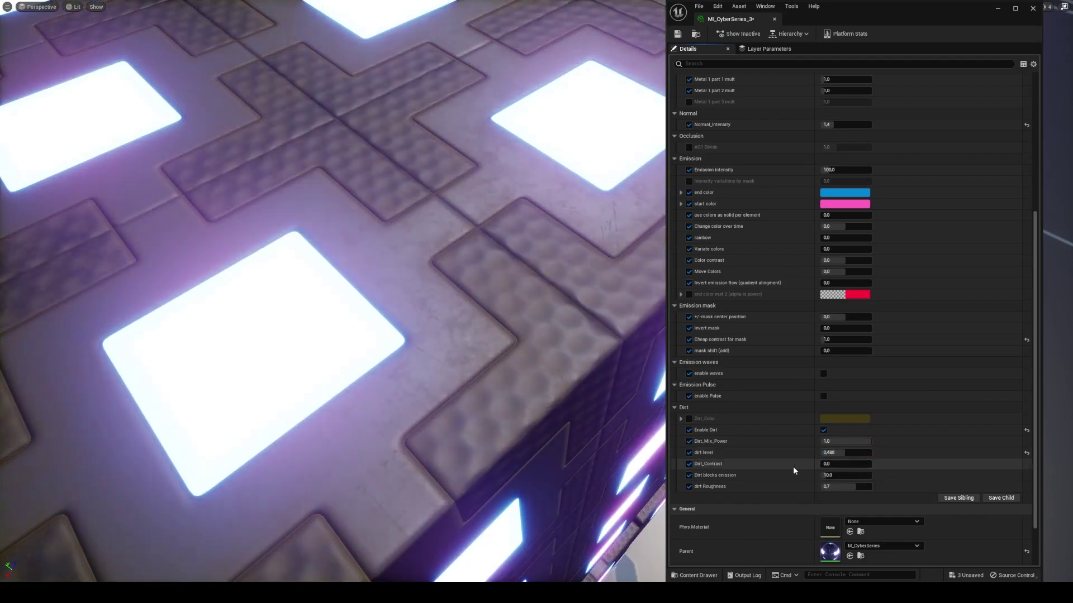
pyautogui.moveTo(841, 475); pyautogui.dragTo(863, 475)
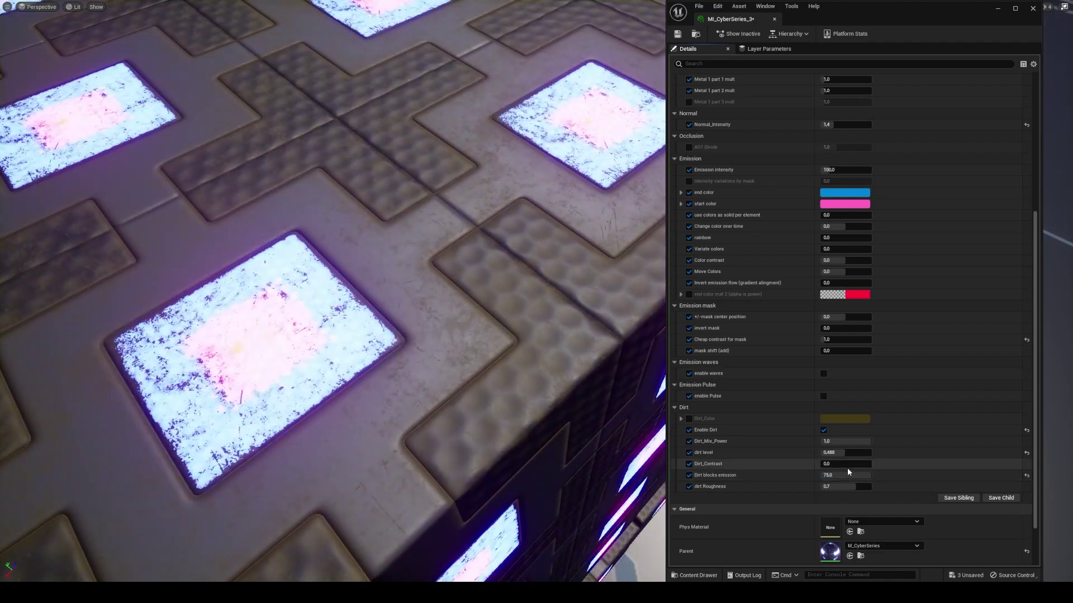
pyautogui.click(823, 373)
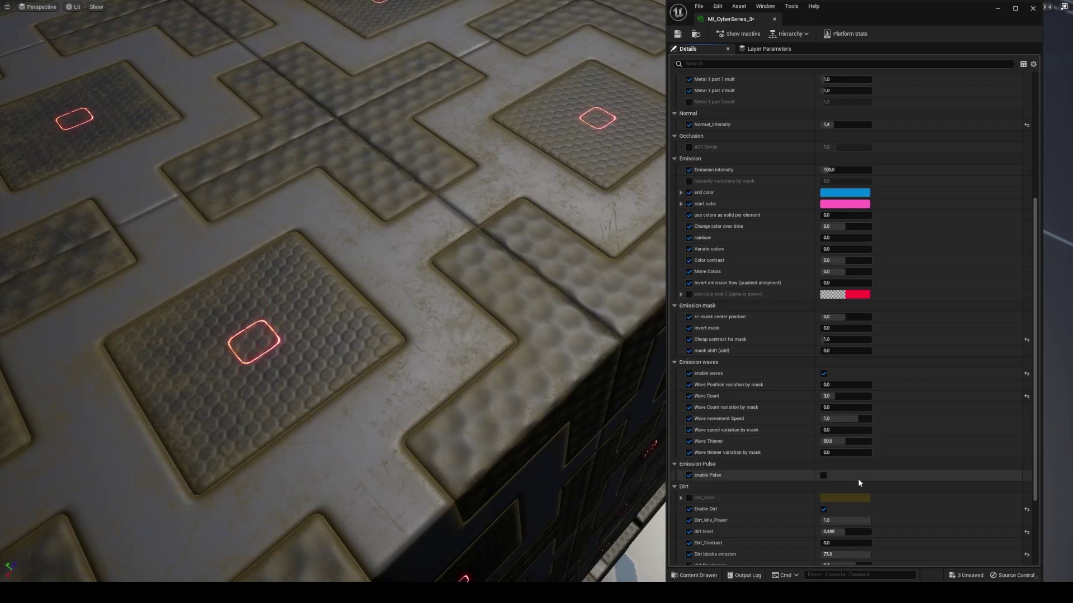
# Try Dirt blocks emission at 0 and 36.6, settling on 4.2
pyautogui.scroll(-3, 857, 478)
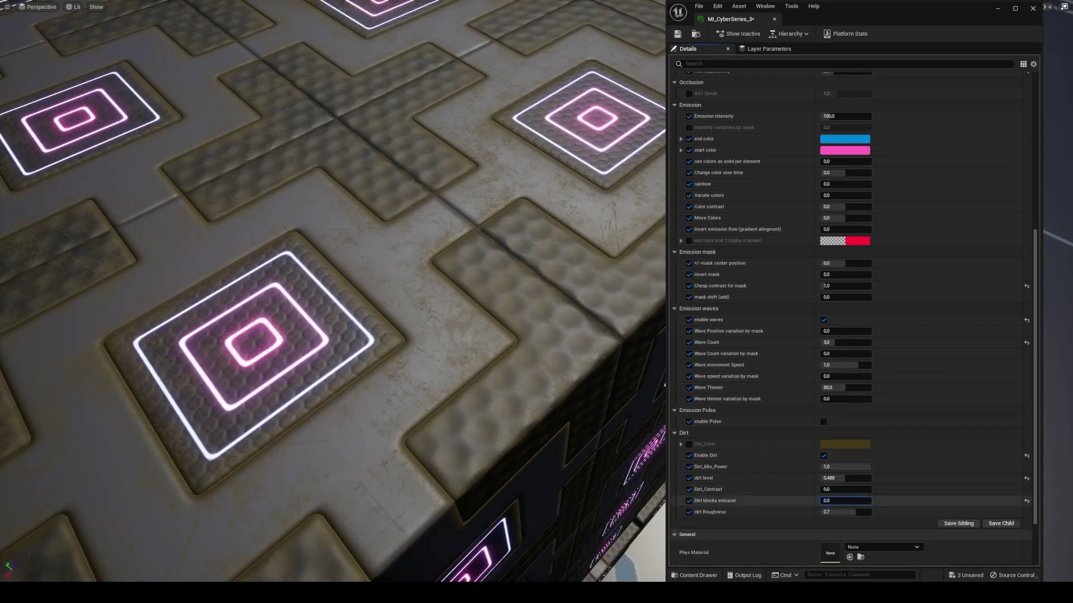
pyautogui.moveTo(846, 500); pyautogui.dragTo(863, 501)
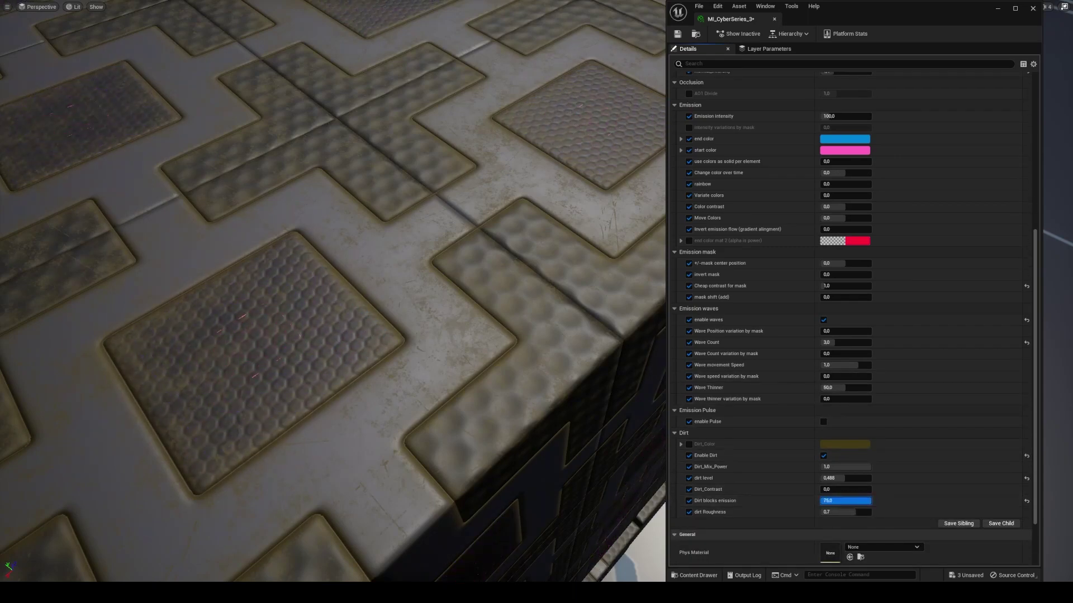
pyautogui.click(849, 501)
pyautogui.write('0')
pyautogui.press('Return')
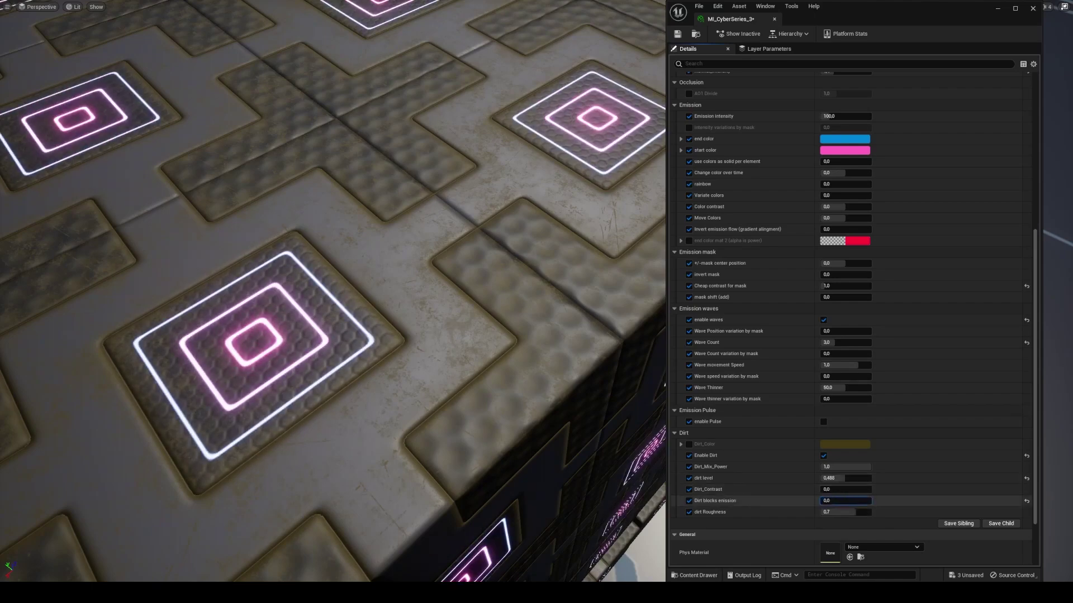
pyautogui.write('36.6')
pyautogui.press('Return')
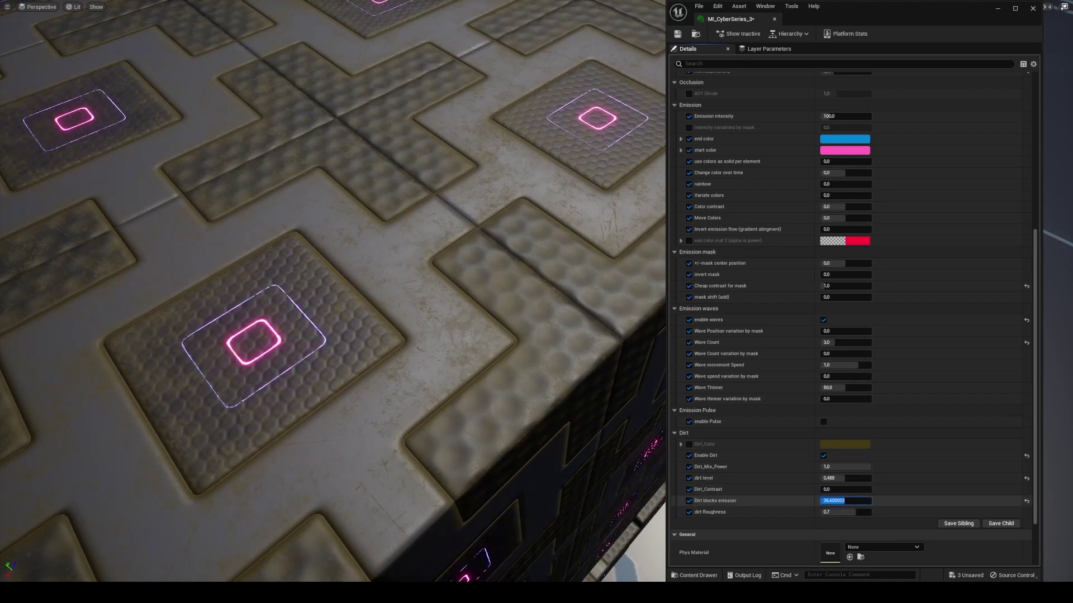
pyautogui.write('4.2')
pyautogui.press('Return')
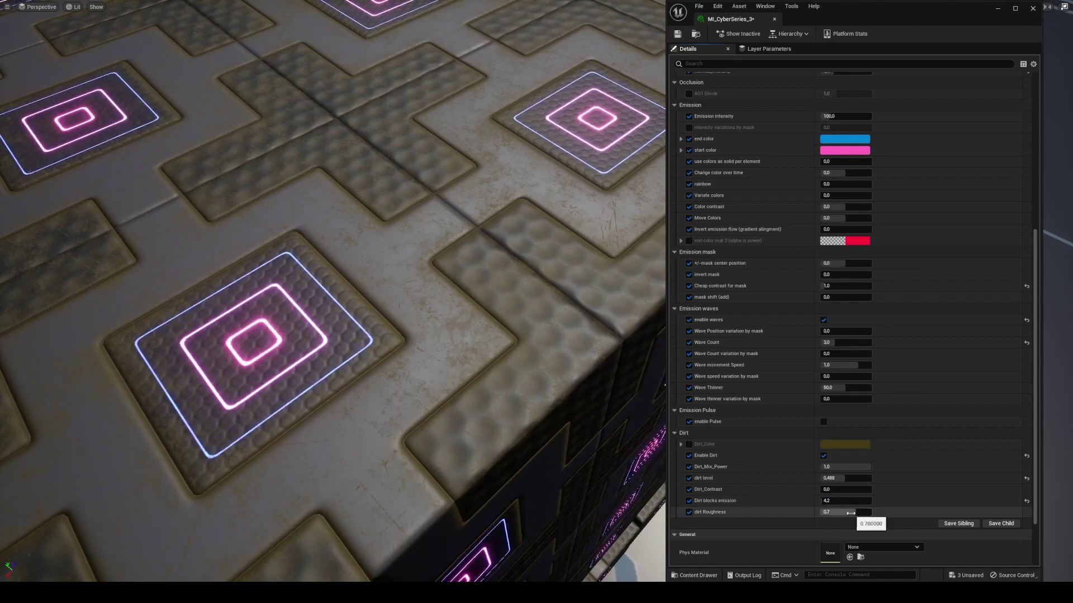
# Set Dirt_Contrast to 1.44 and dirt level to 0.224, and enable the Dirt_Color override
pyautogui.click(845, 489)
pyautogui.write('1.68')
pyautogui.press('Return')
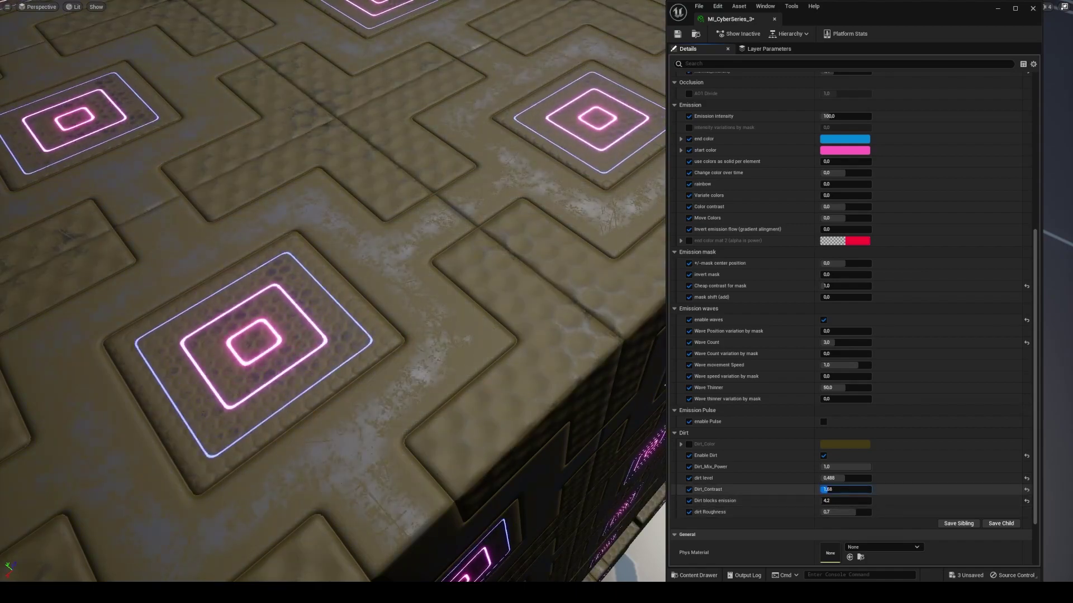
pyautogui.write('1.44')
pyautogui.click(846, 478)
pyautogui.write('0.248')
pyautogui.press('Return')
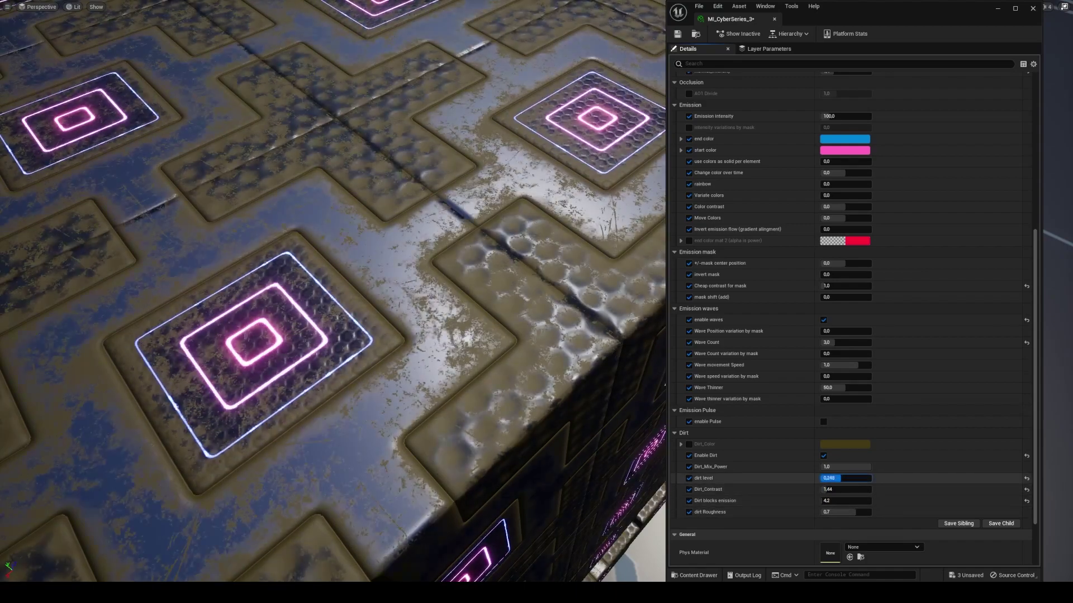
pyautogui.write('0.224')
pyautogui.press('Return')
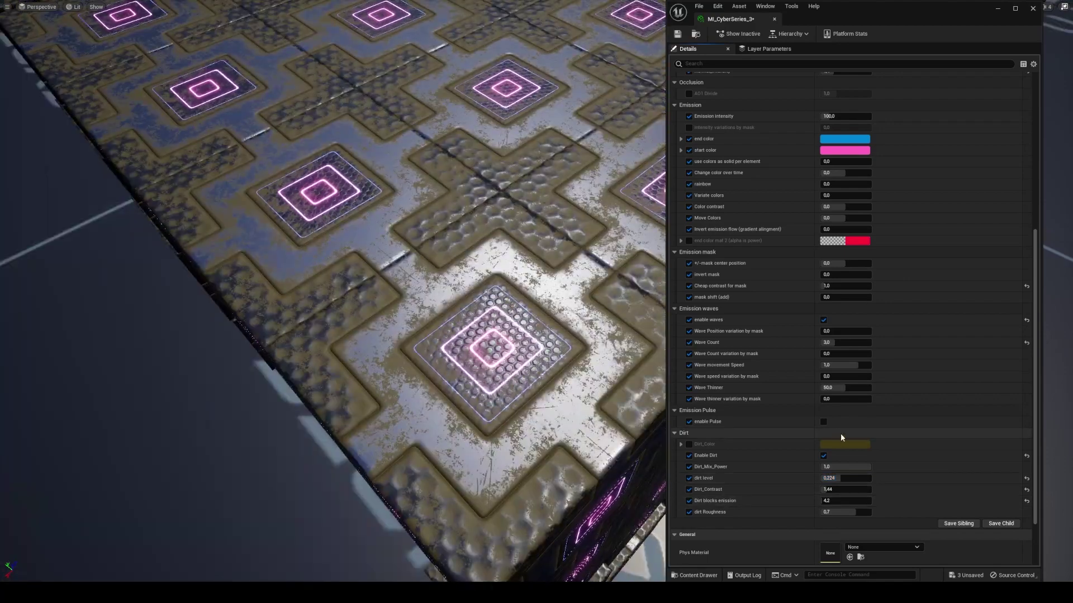
pyautogui.click(688, 444)
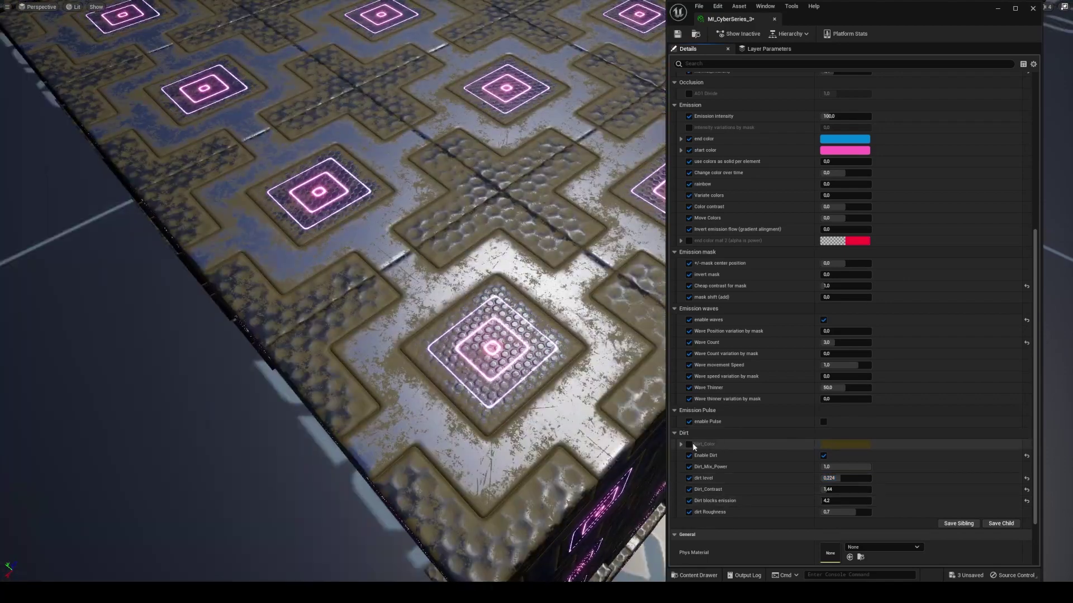
# Change Dirt_Color to a darker, less saturated brown, sRGB 3A321F
pyautogui.click(824, 445)
pyautogui.moveTo(895, 446)
pyautogui.mouseDown()
pyautogui.moveTo(879, 461)
pyautogui.moveTo(908, 424)
pyautogui.moveTo(888, 432)
pyautogui.moveTo(910, 453)
pyautogui.mouseUp()
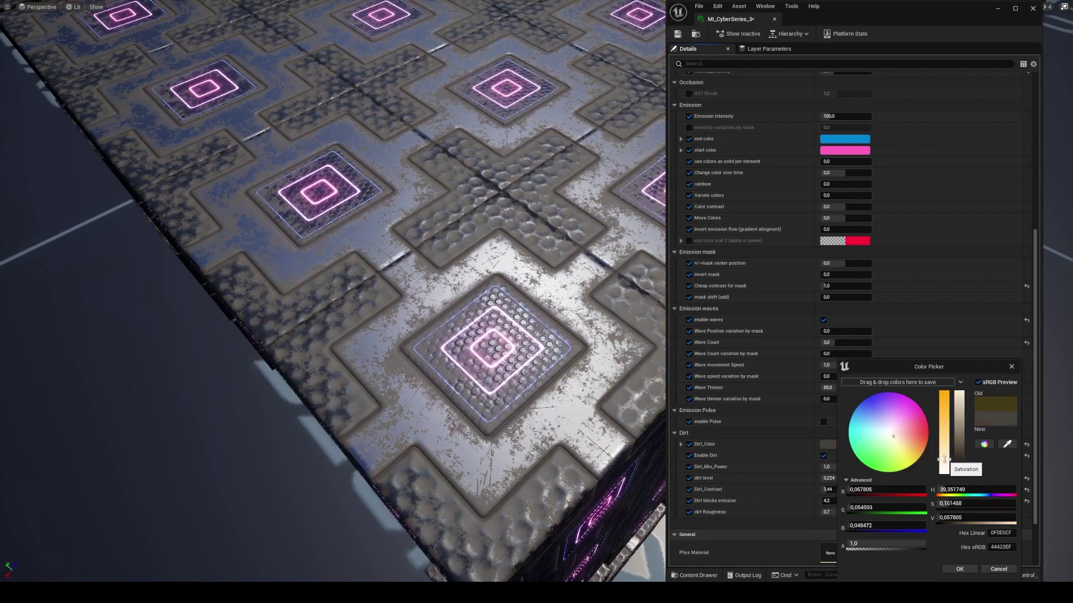
pyautogui.click(949, 420)
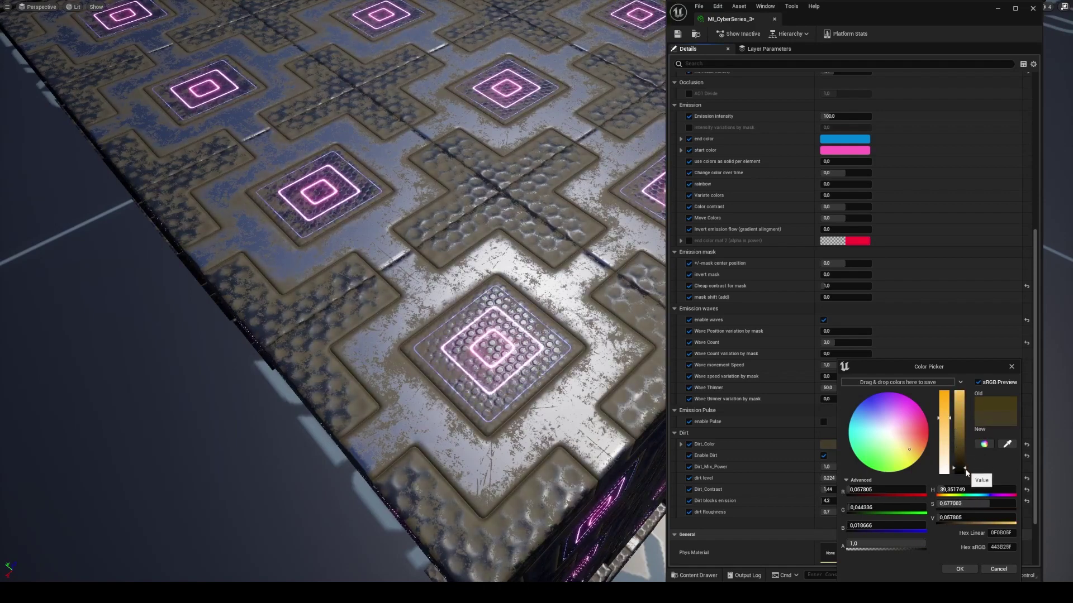
pyautogui.moveTo(966, 476); pyautogui.dragTo(966, 479)
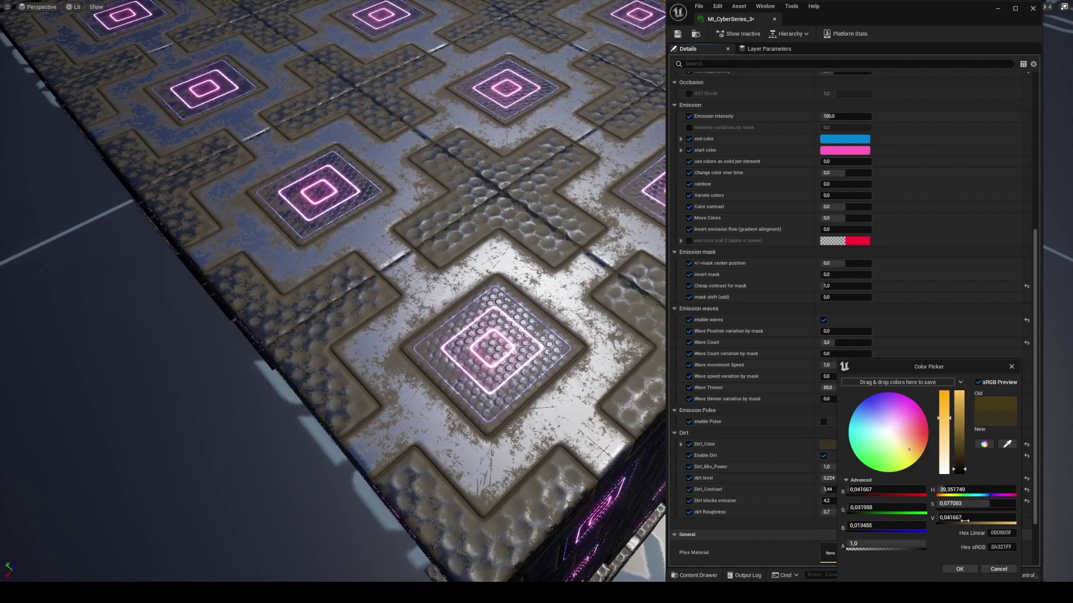
pyautogui.click(960, 570)
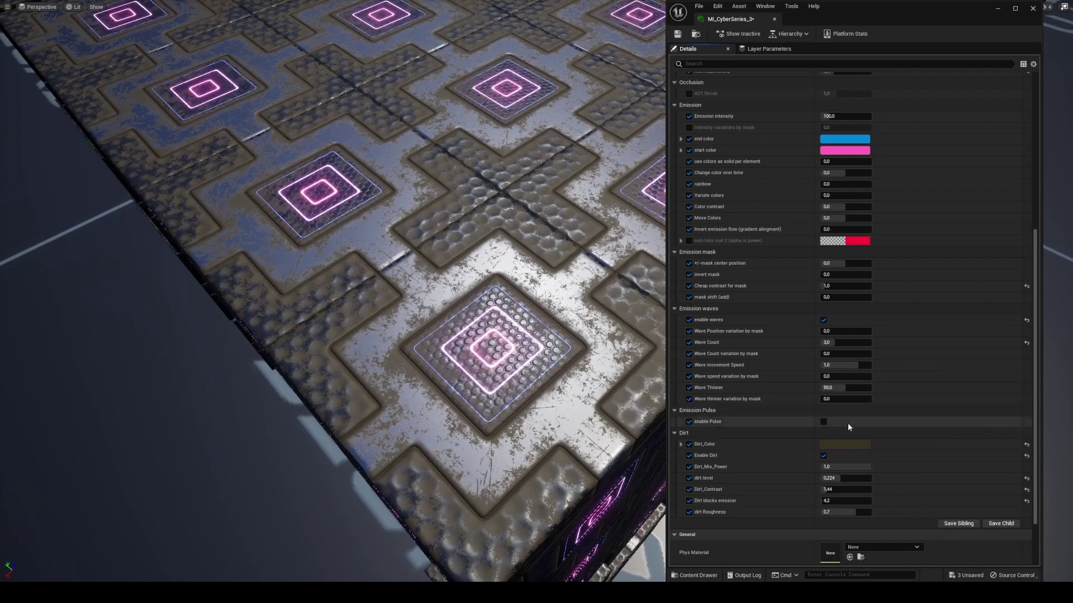
# Disable Enable Dirt and reset mask center position and Cheap contrast to defaults
pyautogui.click(824, 455)
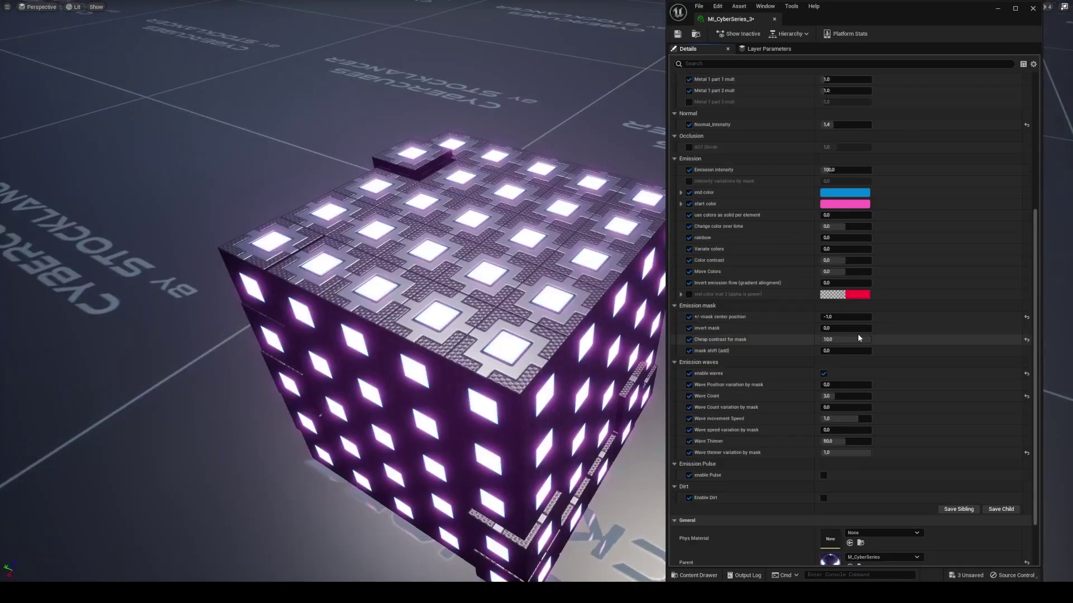
pyautogui.click(1026, 316)
pyautogui.click(1027, 340)
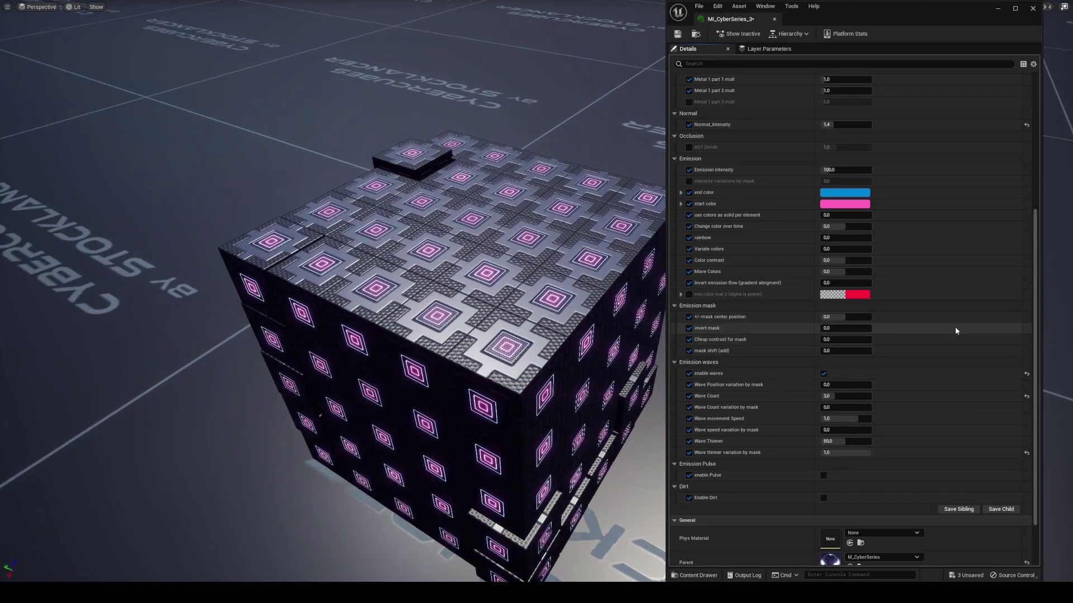
# Set emission mask center to -0.072, Cheap contrast to 5.6 and mask shift to 0.576
pyautogui.moveTo(834, 318)
pyautogui.mouseDown()
pyautogui.moveTo(852, 318)
pyautogui.moveTo(833, 318)
pyautogui.moveTo(854, 328)
pyautogui.moveTo(824, 329)
pyautogui.moveTo(837, 339)
pyautogui.moveTo(825, 340)
pyautogui.moveTo(845, 317)
pyautogui.moveTo(838, 340)
pyautogui.moveTo(848, 340)
pyautogui.mouseUp()
pyautogui.moveTo(846, 316); pyautogui.dragTo(838, 317)
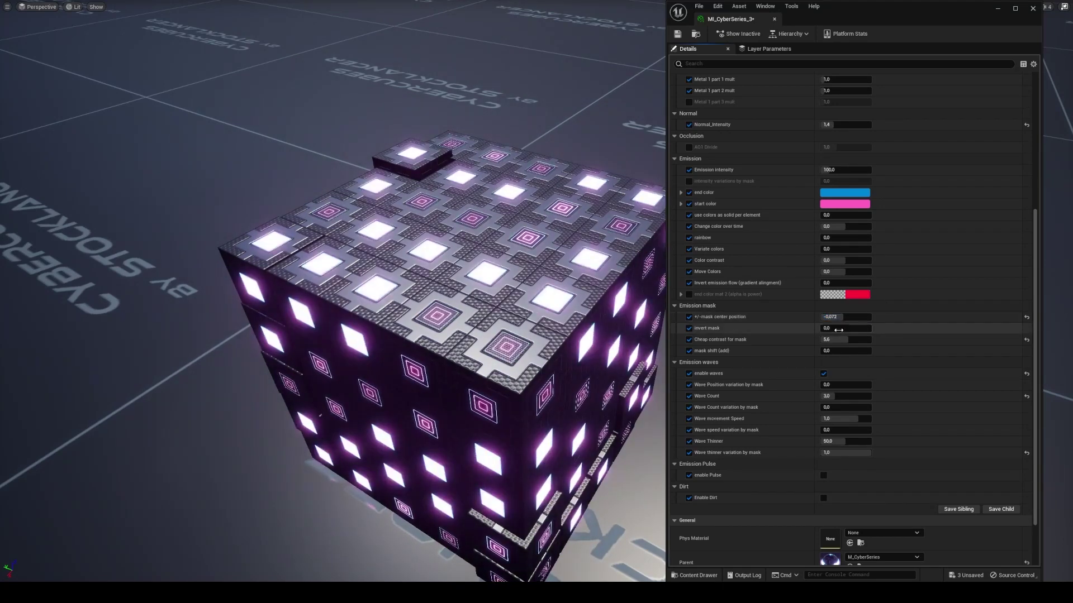
pyautogui.moveTo(836, 351); pyautogui.dragTo(848, 351)
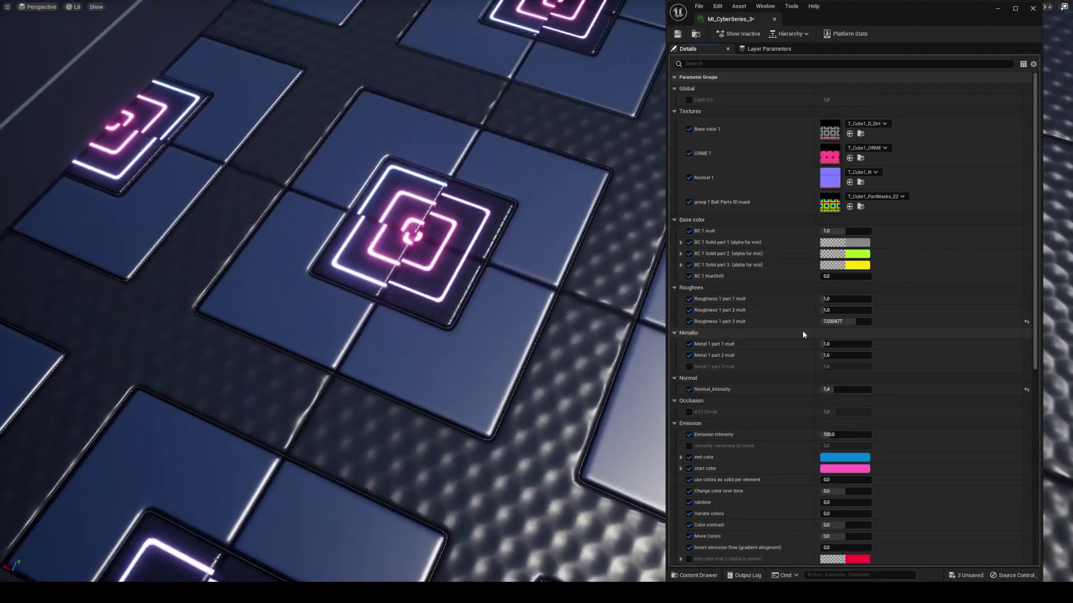
# Set Wave Position variation by mask to 1.0; reset Wave Count variation by mask and Wave Count to defaults
pyautogui.scroll(-2, 864, 421)
pyautogui.scroll(-2, 878, 394)
pyautogui.scroll(-4, 896, 391)
pyautogui.scroll(-2, 874, 373)
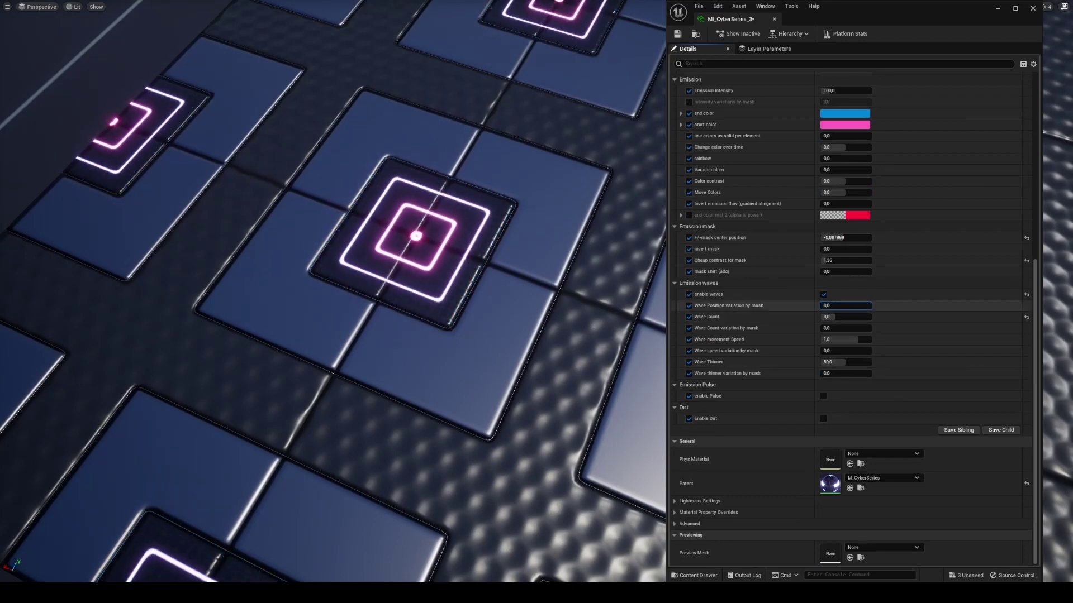
pyautogui.moveTo(841, 306); pyautogui.dragTo(870, 305)
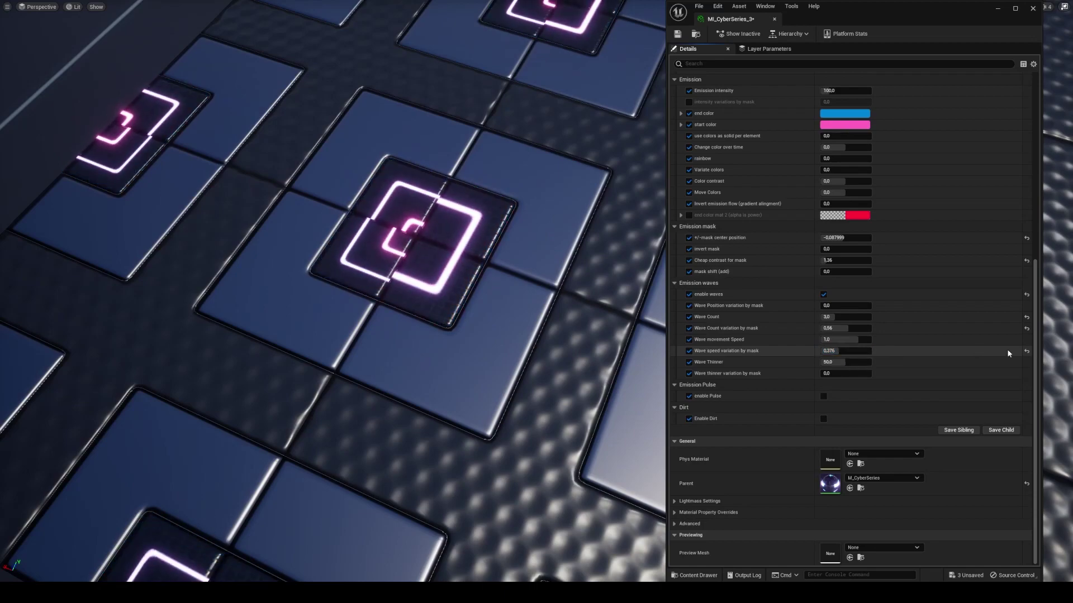
pyautogui.click(1026, 329)
pyautogui.click(1026, 317)
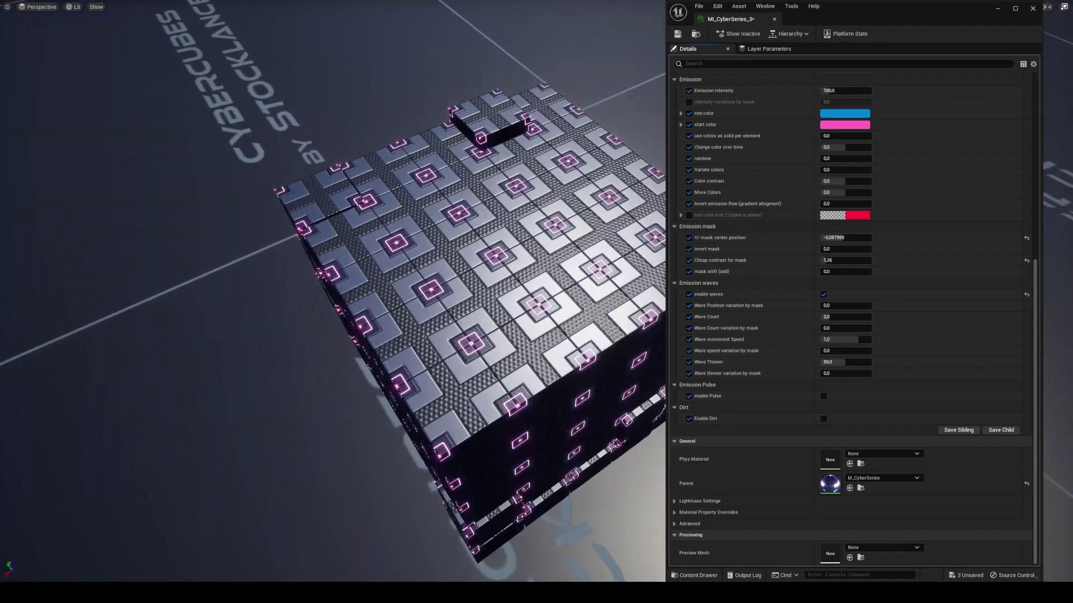
pyautogui.scroll(5, 733, 228)
pyautogui.scroll(2, 736, 235)
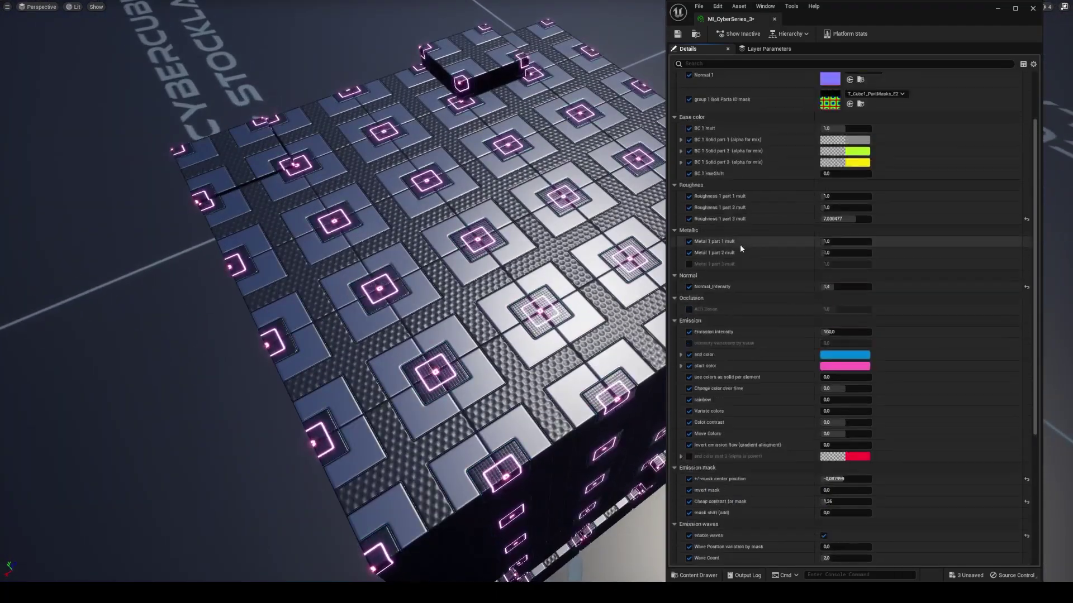
pyautogui.scroll(3, 740, 244)
# Assign T_Cube3_D_Dirt from Textures/2023 as Base color 1
pyautogui.press('F11')
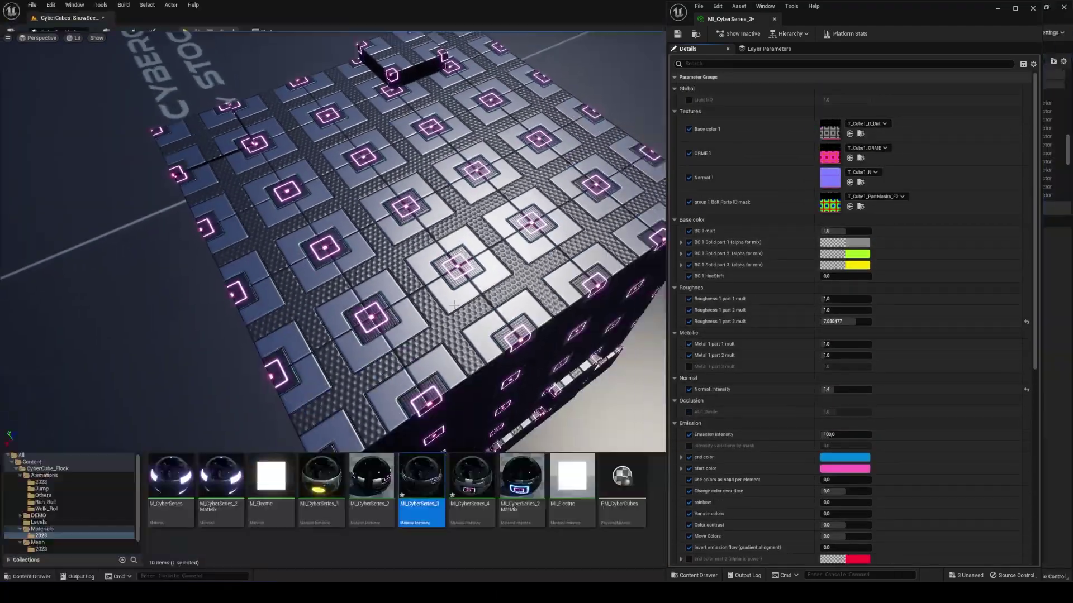
pyautogui.click(42, 549)
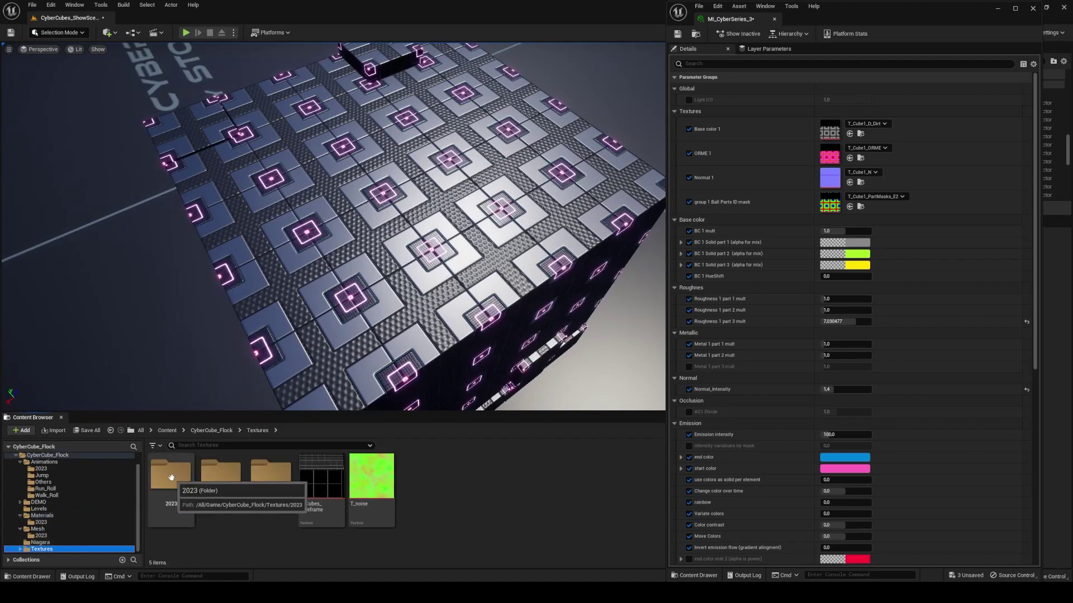
pyautogui.doubleClick(172, 477)
pyautogui.click(186, 478)
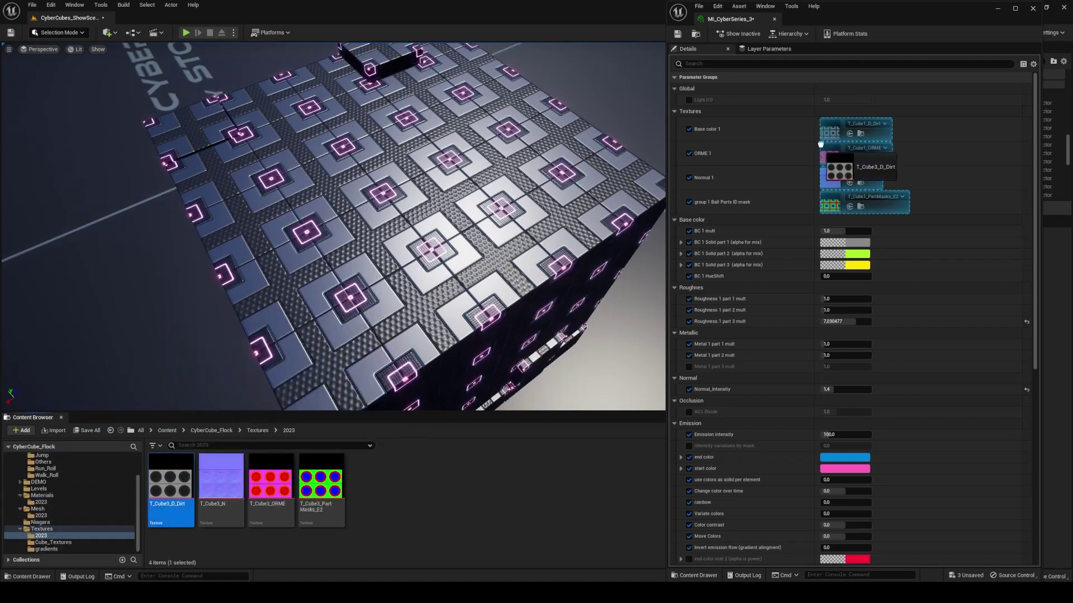
pyautogui.moveTo(820, 144); pyautogui.dragTo(832, 134)
# Assign T_Cube3_N, T_Cube3_ORME and T_Cube3_PartMasks_E2 to the Normal, ORME and part mask slots
pyautogui.moveTo(213, 487)
pyautogui.mouseDown()
pyautogui.moveTo(853, 232)
pyautogui.moveTo(831, 180)
pyautogui.mouseUp()
pyautogui.moveTo(270, 490); pyautogui.dragTo(805, 272)
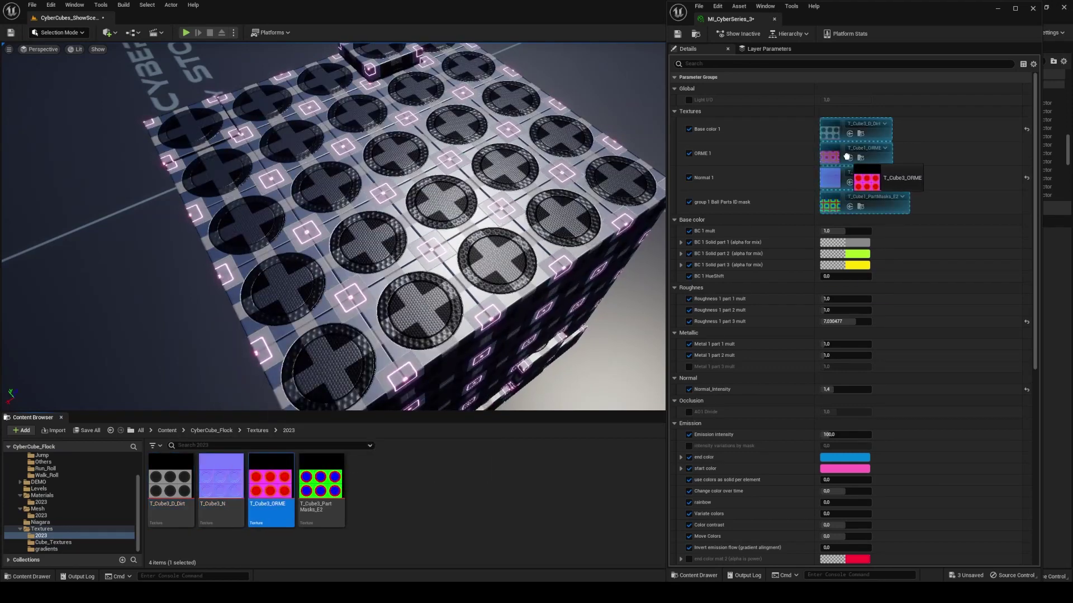
pyautogui.moveTo(833, 157); pyautogui.dragTo(832, 156)
pyautogui.moveTo(319, 493)
pyautogui.mouseDown()
pyautogui.moveTo(847, 217)
pyautogui.moveTo(830, 204)
pyautogui.mouseUp()
pyautogui.moveTo(374, 250)
pyautogui.keyDown('alt'); pyautogui.mouseDown()
pyautogui.moveTo(312, 240)
pyautogui.moveTo(60, 410)
pyautogui.mouseUp(); pyautogui.keyUp('alt')
pyautogui.click(49, 495)
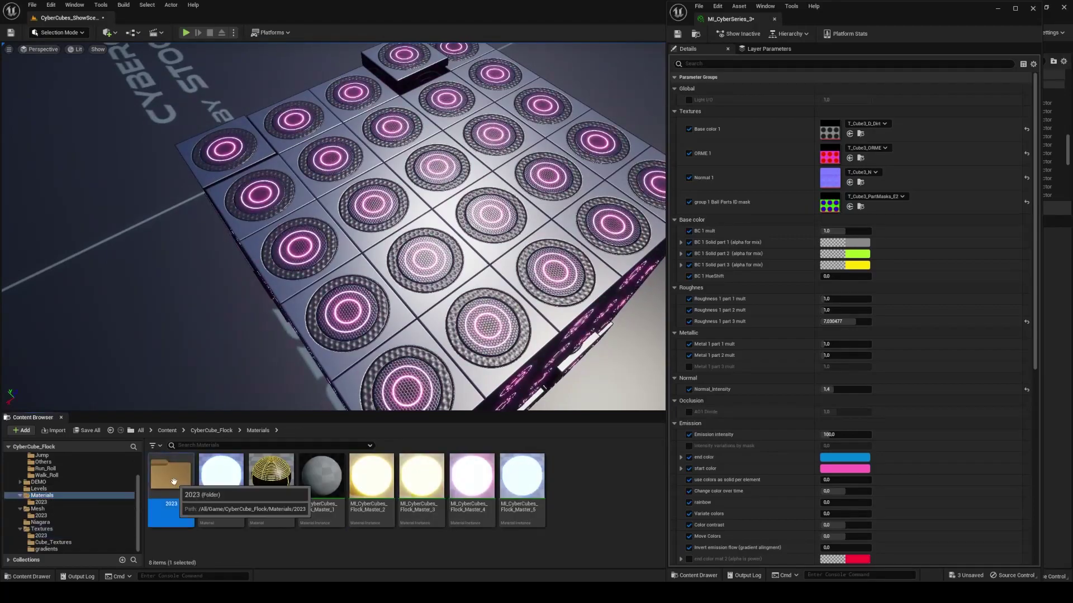
# Open Materials/2023, restore the full-window viewport and close the MI_CyberSeries_3 editor
pyautogui.doubleClick(174, 481)
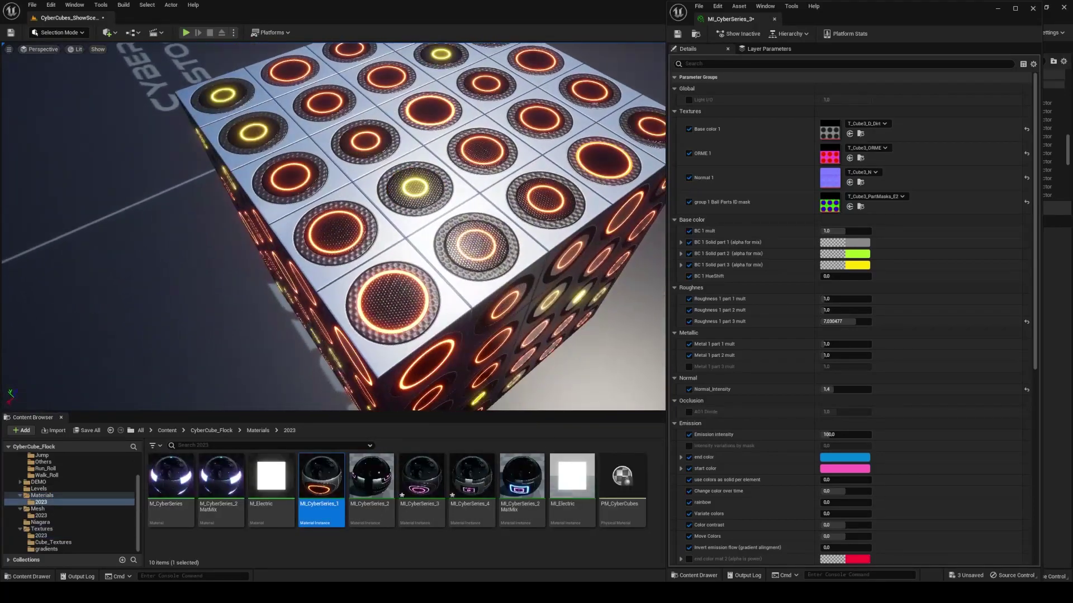
pyautogui.press('F11')
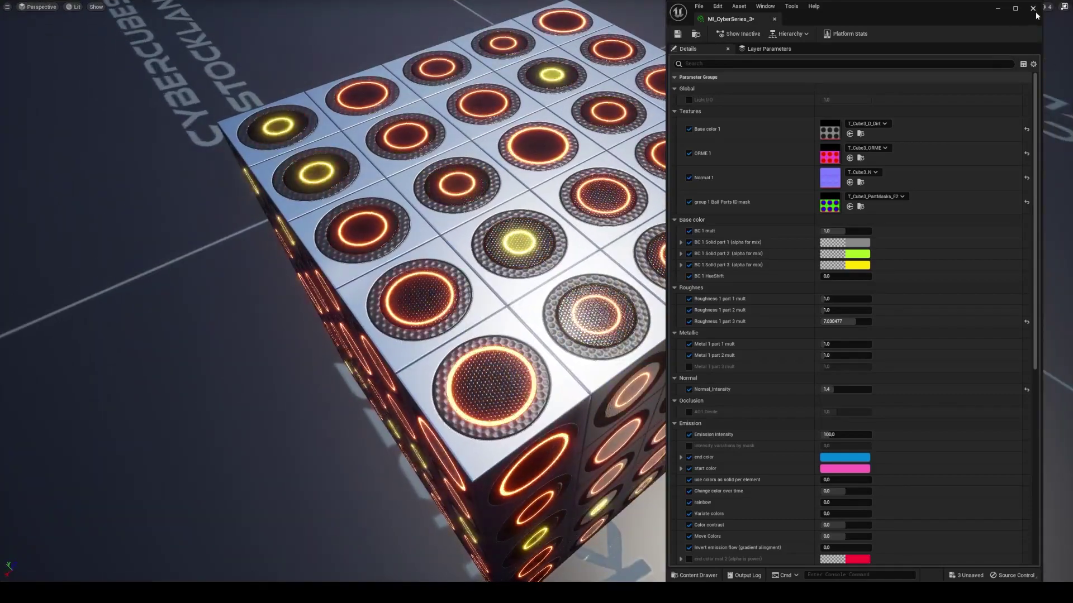
pyautogui.click(1033, 8)
# Start a Play In Editor session with Alt+P
pyautogui.hotkey('alt', 'p')
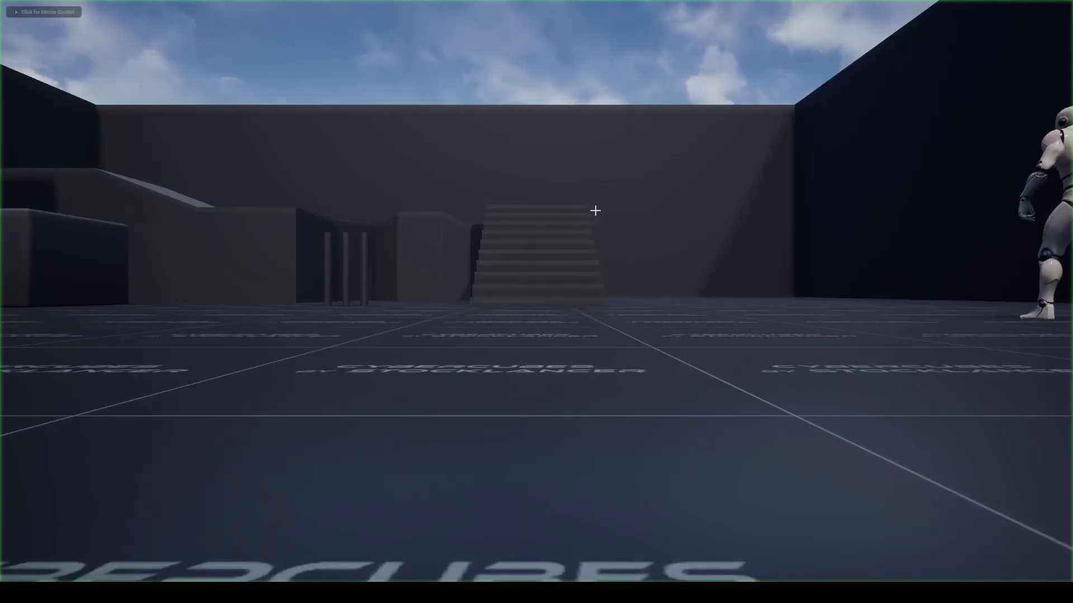